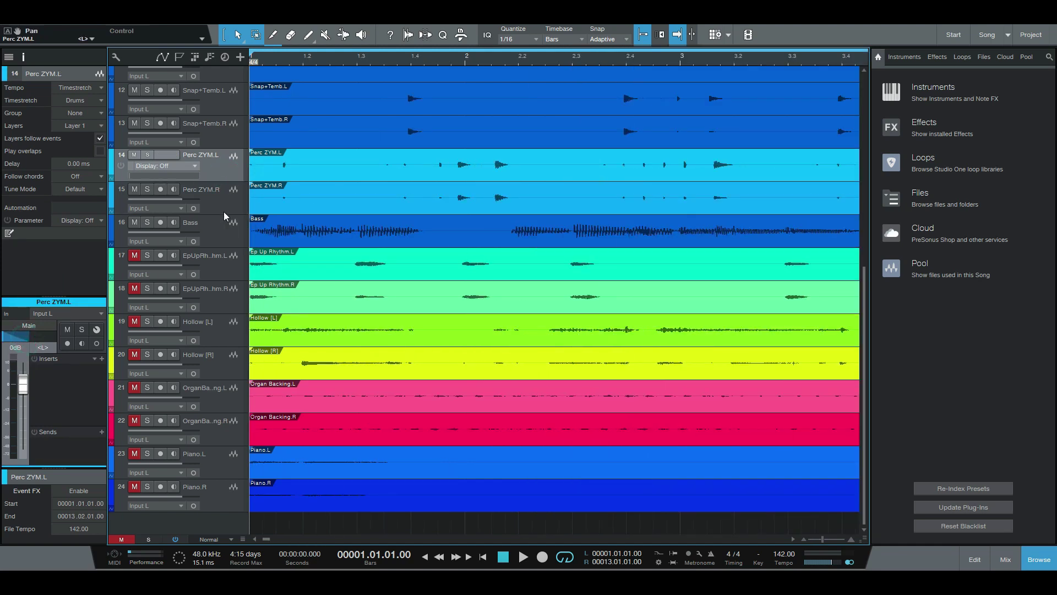
Step: Select the Perc ZYM.L and Perc ZYM.R tracks and add a bus for the selected channels
click(225, 205)
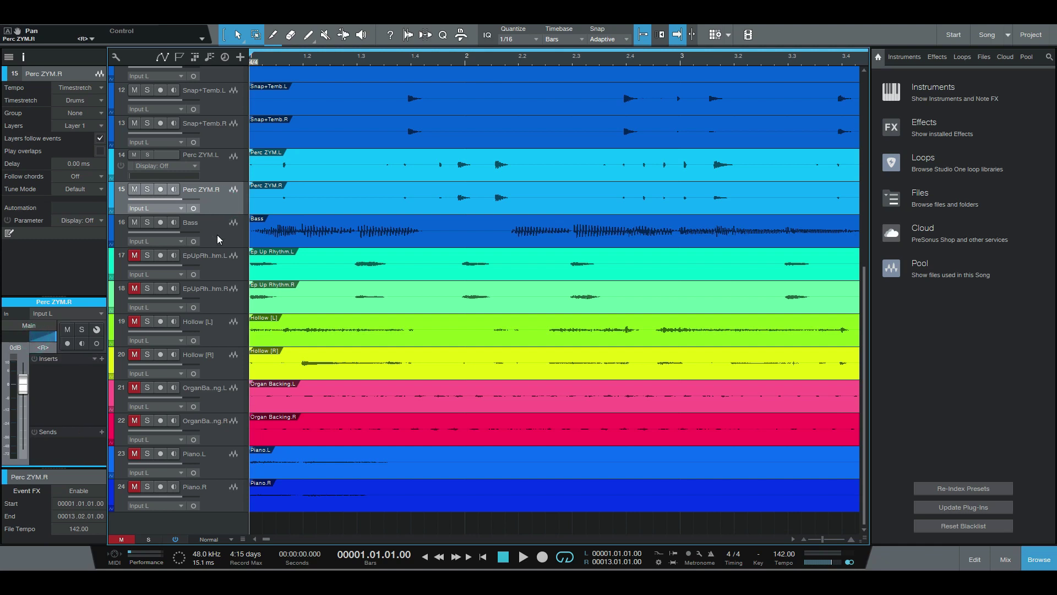
click(226, 177)
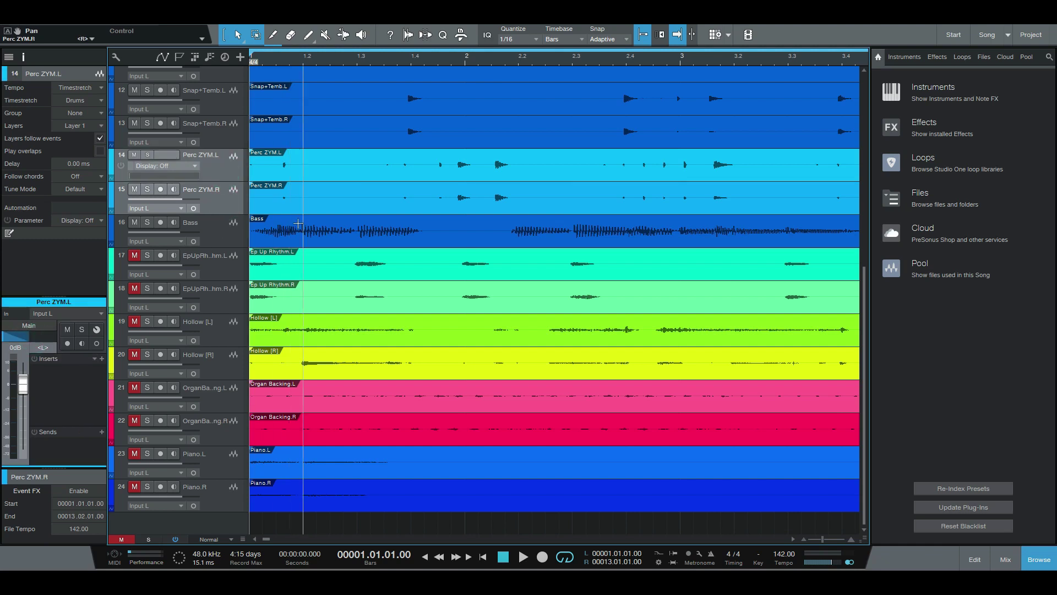
key(F3)
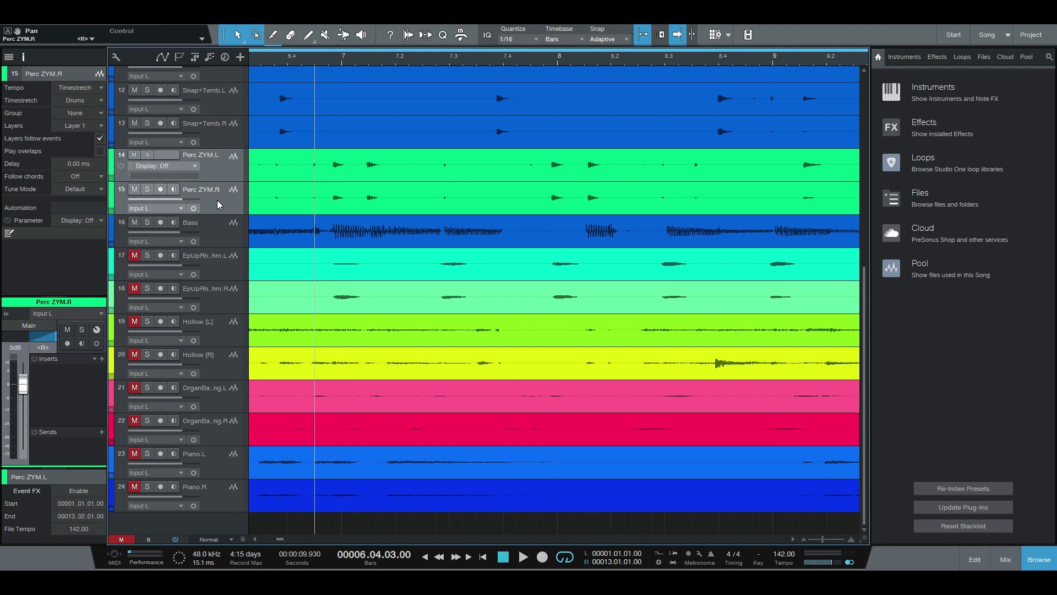
key(F3)
right_click(773, 251)
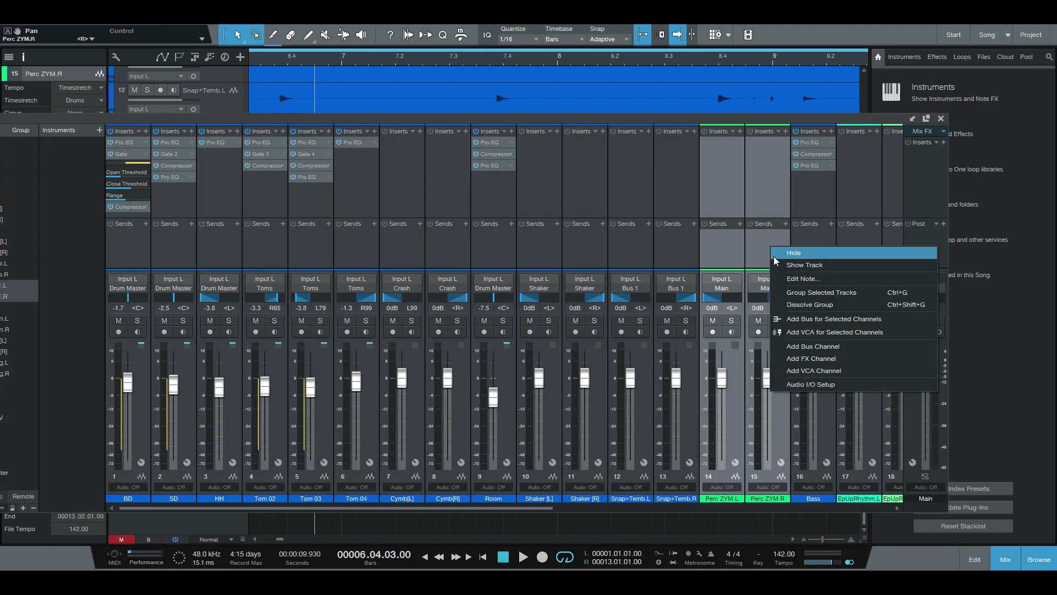
click(793, 320)
Step: Solo the new Bus 2, start playback, and pan the bus to L15
click(889, 320)
key(space)
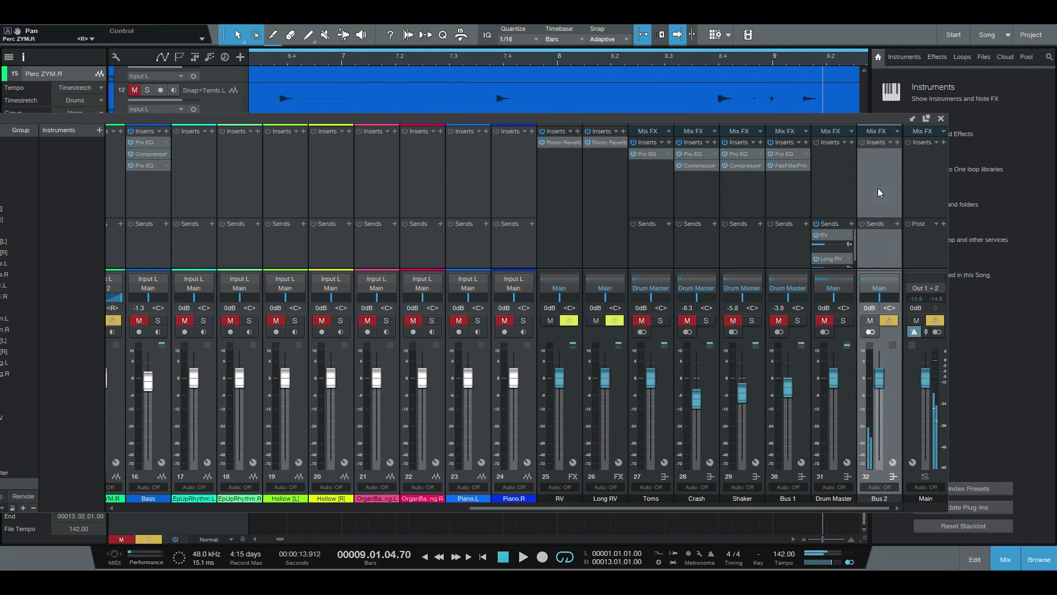
drag(884, 311, 880, 304)
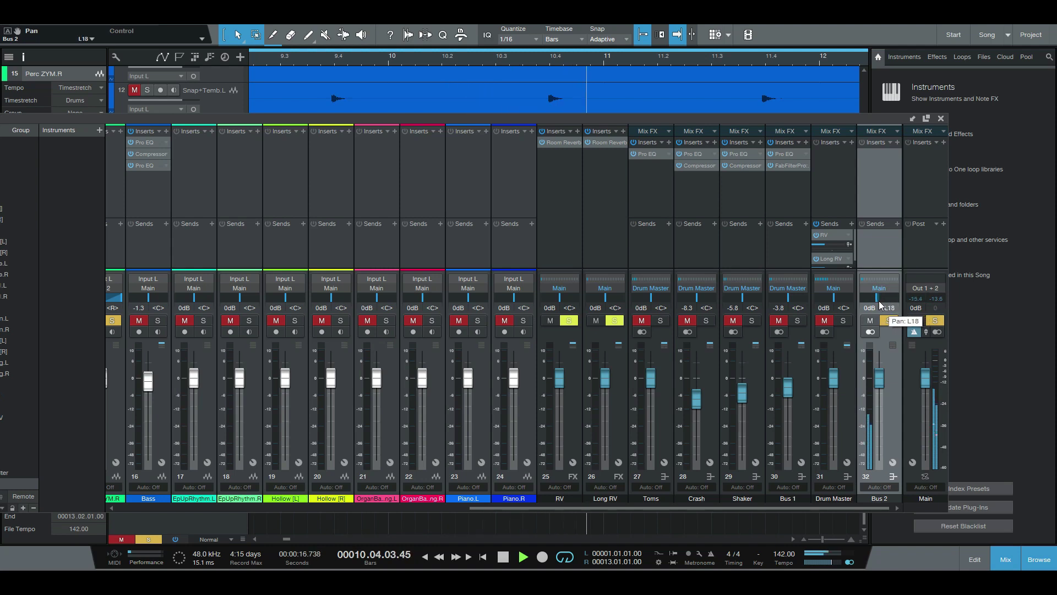
Step: Insert the PreSonus Pro EQ on Bus 2
click(896, 143)
scroll(961, 435, down, 3)
click(955, 311)
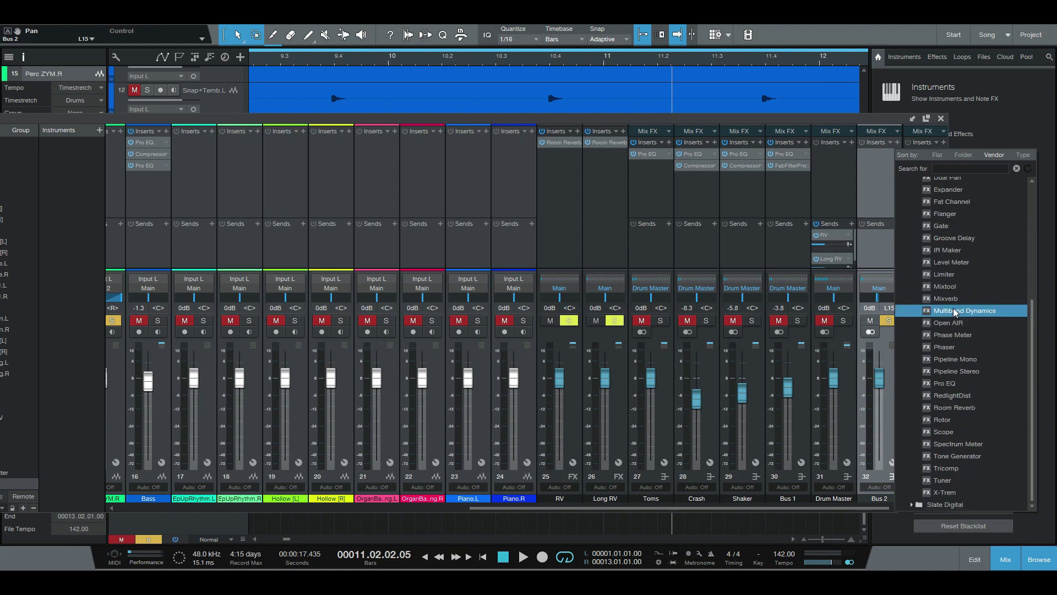
click(944, 383)
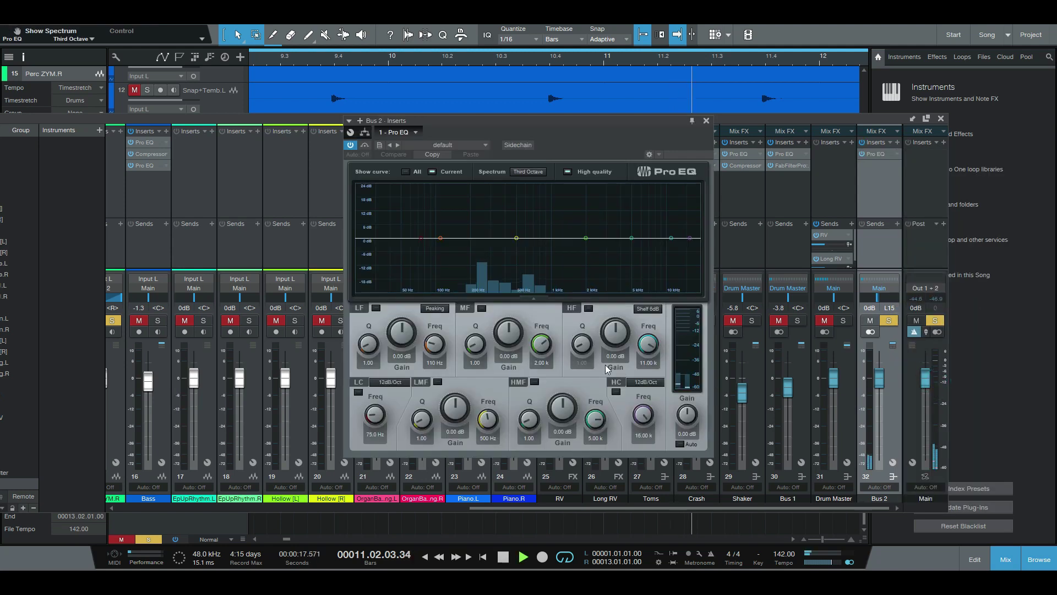
Step: Enable the EQ's low cut with a 24 dB/Oct slope and raise its frequency to about 162 Hz during playback
drag(422, 239, 420, 238)
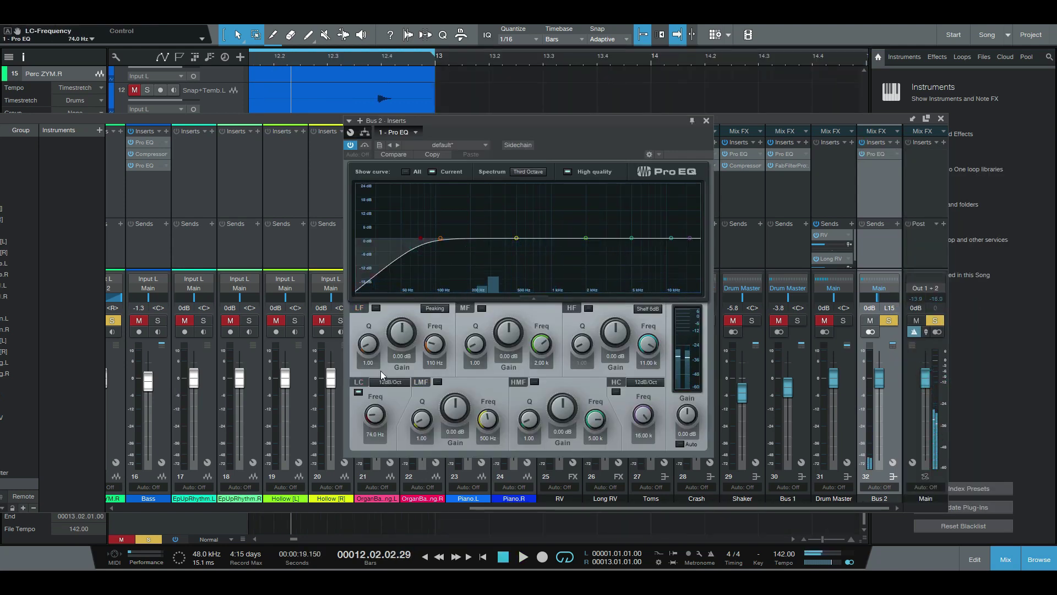
click(390, 381)
click(400, 418)
key(space)
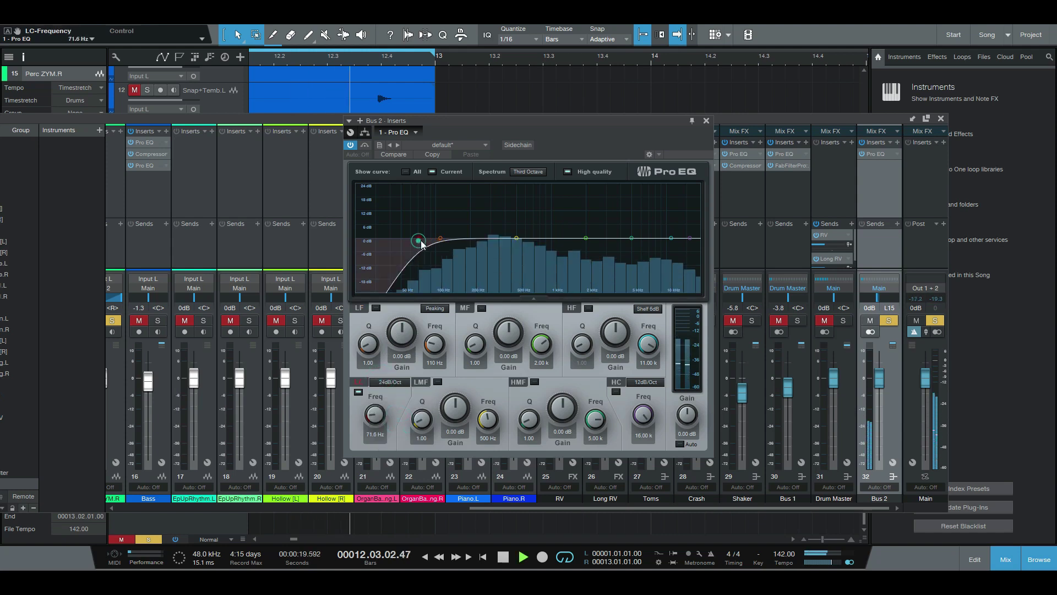
drag(420, 237, 449, 240)
Step: Cut three EQ mid bands: -9.41 dB at 536 Hz (Q 3.40), -5.65 dB at 1.16 kHz (Q 2.80), -2.12 dB at 2.75 kHz (Q 3.10)
drag(516, 238, 520, 262)
scroll(527, 224, up, 3)
scroll(527, 224, up, 3)
key(space)
drag(586, 238, 560, 254)
drag(632, 238, 602, 248)
Step: Boost the LF band by 5.18 dB at 218 Hz with Q 2.50, raise the HF shelf at 6.81 kHz, and close the EQ
drag(447, 239, 475, 227)
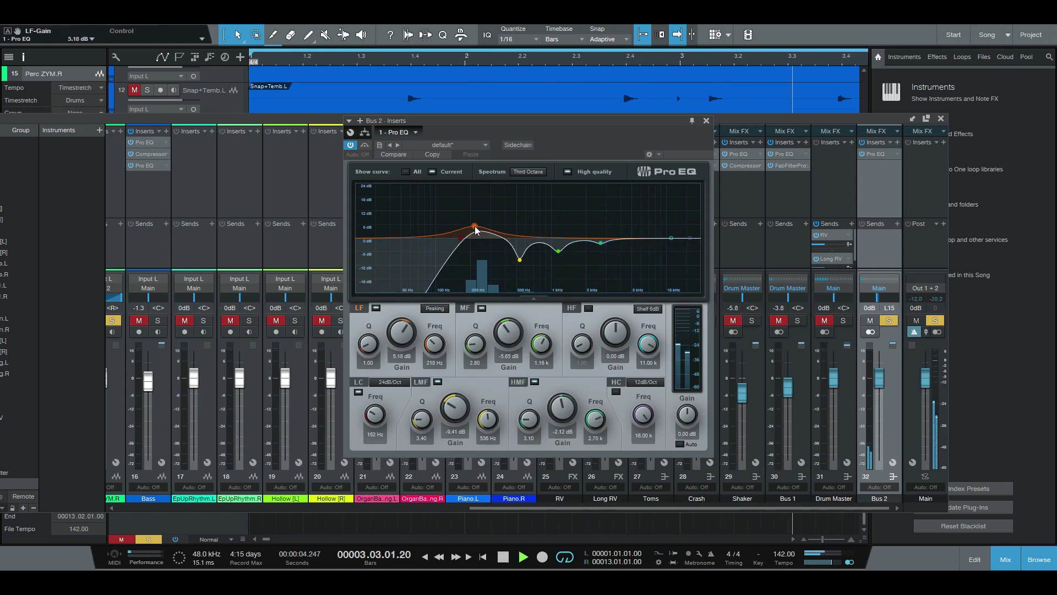
scroll(475, 226, up, 7)
scroll(476, 230, down, 2)
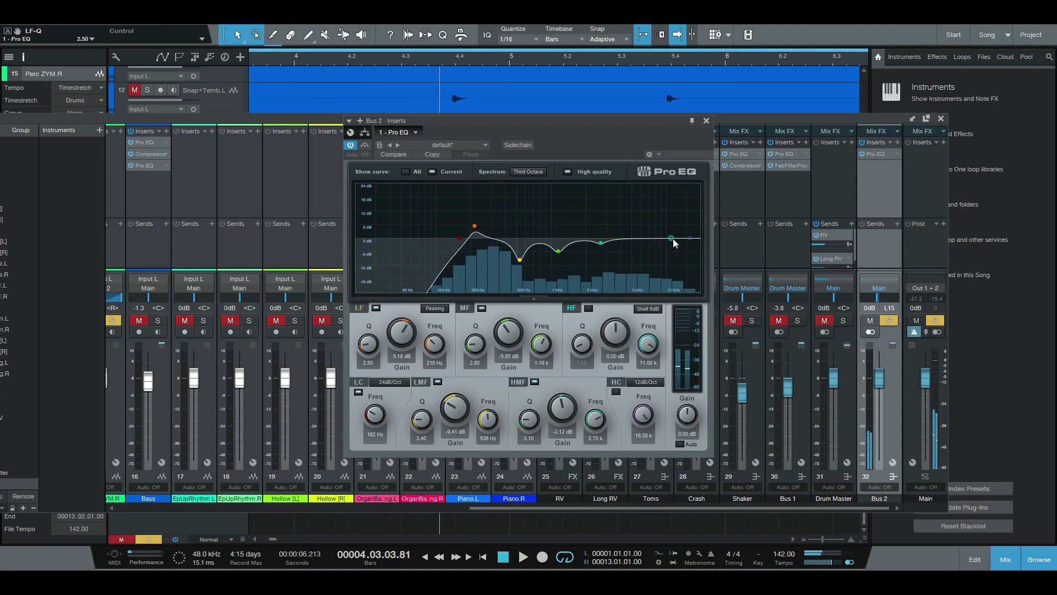
drag(671, 239, 657, 233)
click(707, 121)
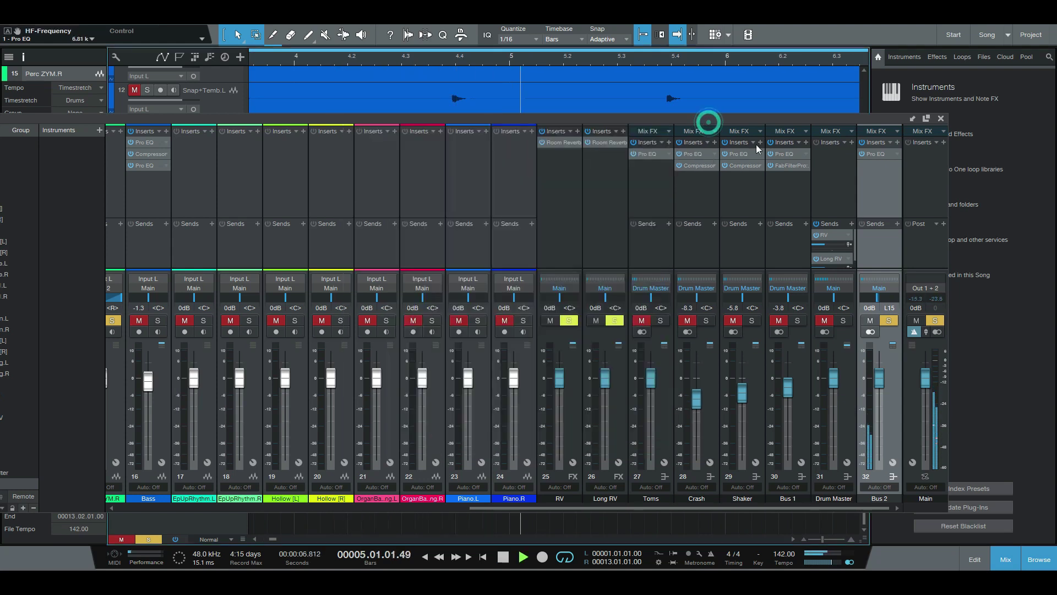
click(898, 142)
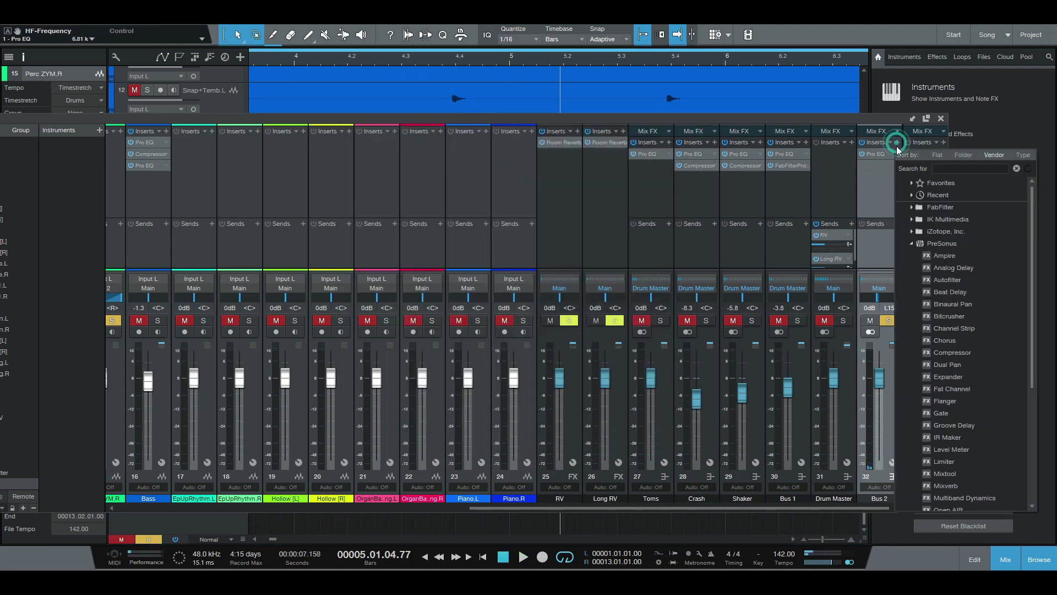
click(958, 367)
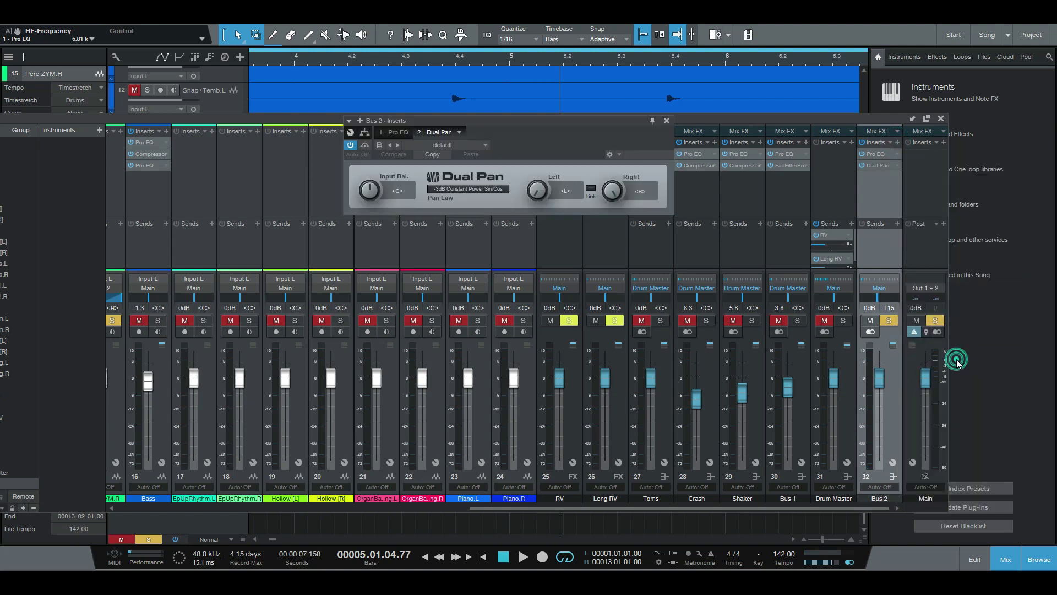
click(667, 121)
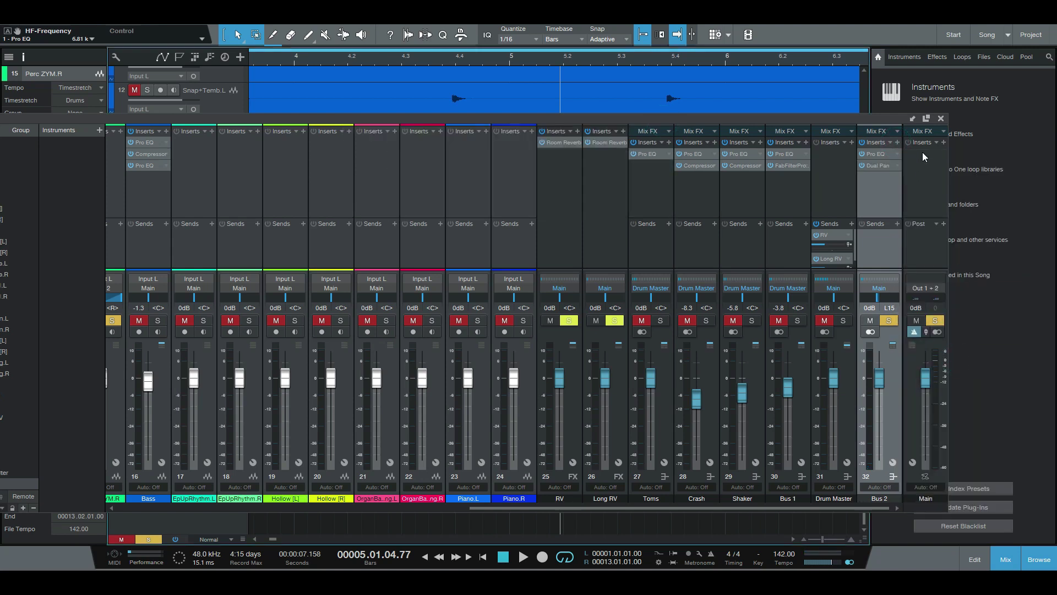
right_click(880, 166)
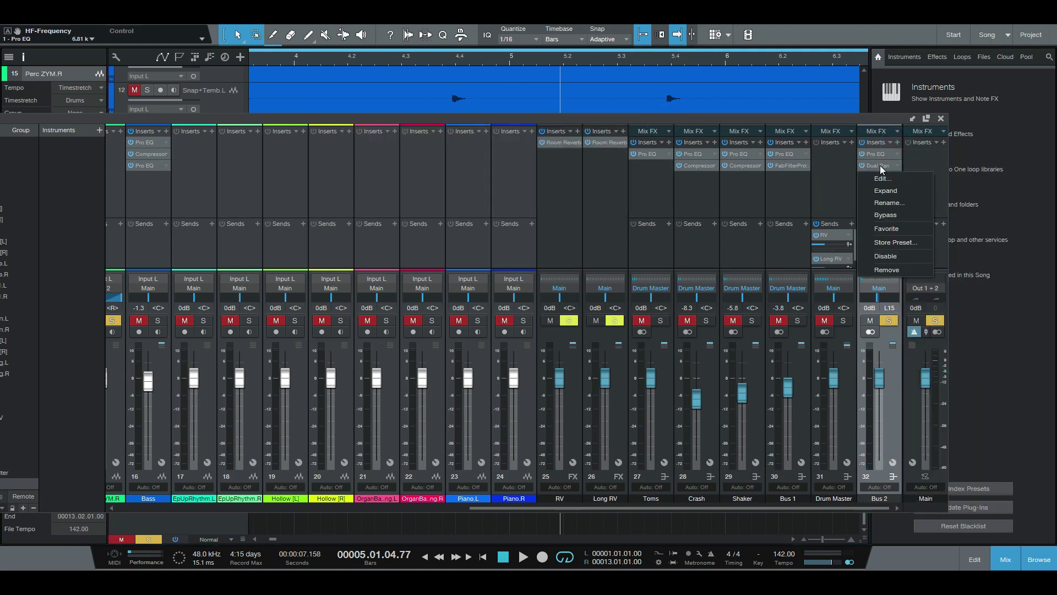
click(886, 270)
Step: Insert a Compressor on Bus 2 after the EQ, with a 4.7:1 ratio and a -23.40 dB threshold
click(898, 143)
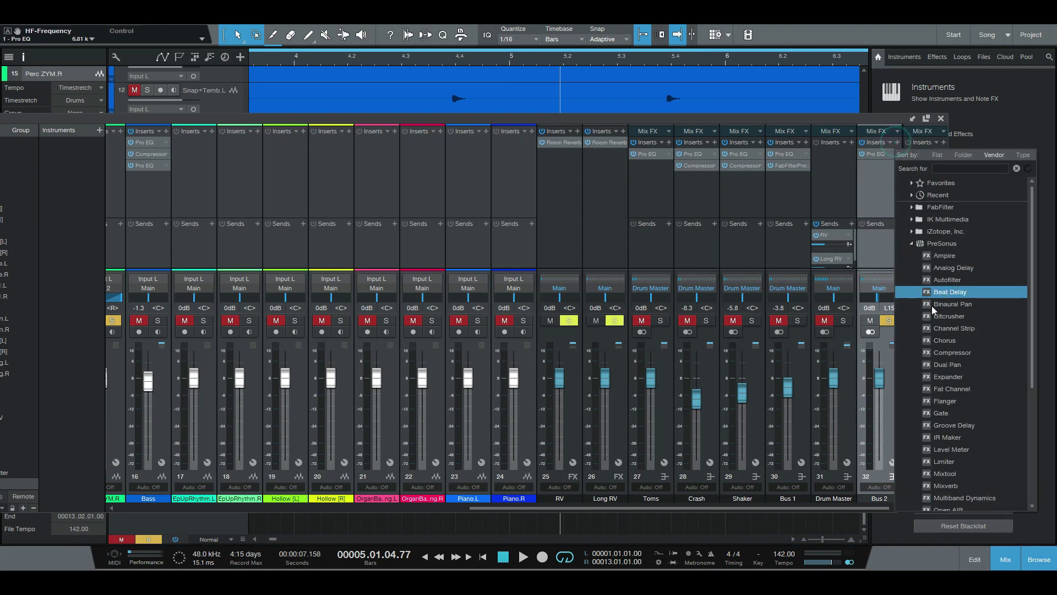
click(927, 353)
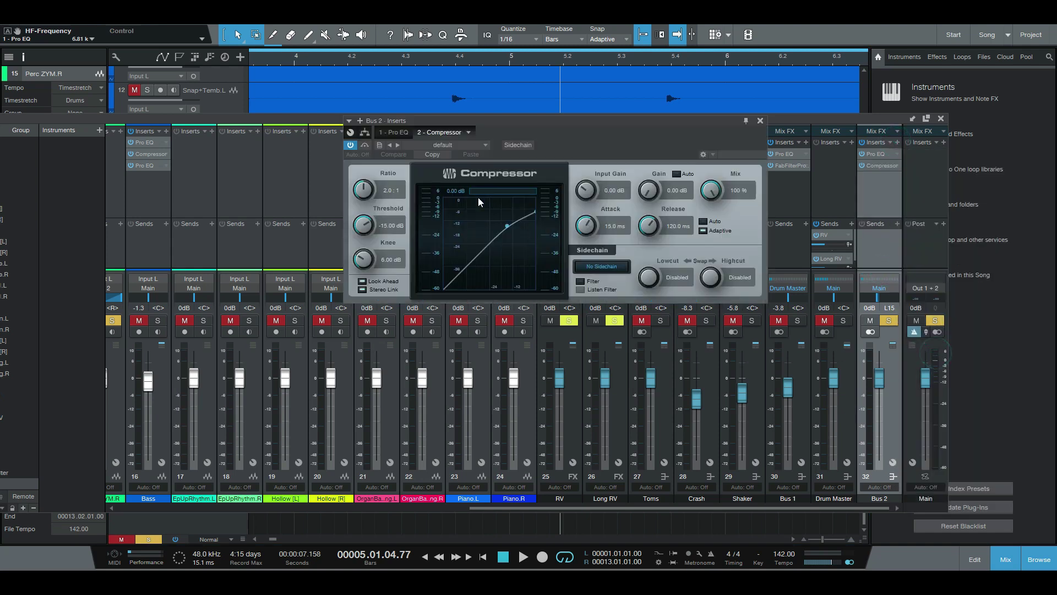
drag(367, 194, 363, 188)
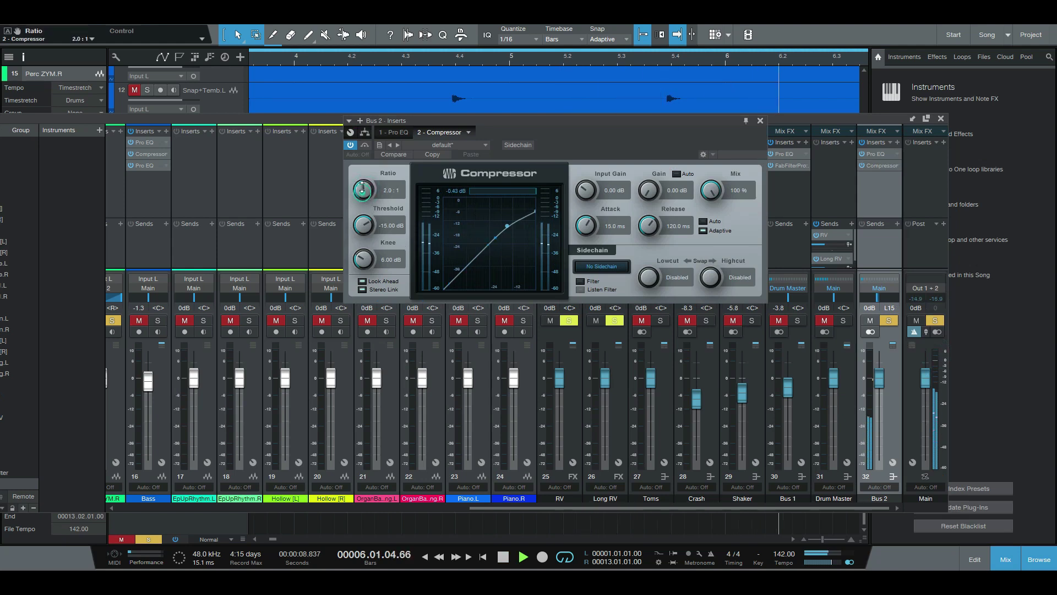
drag(363, 225, 363, 237)
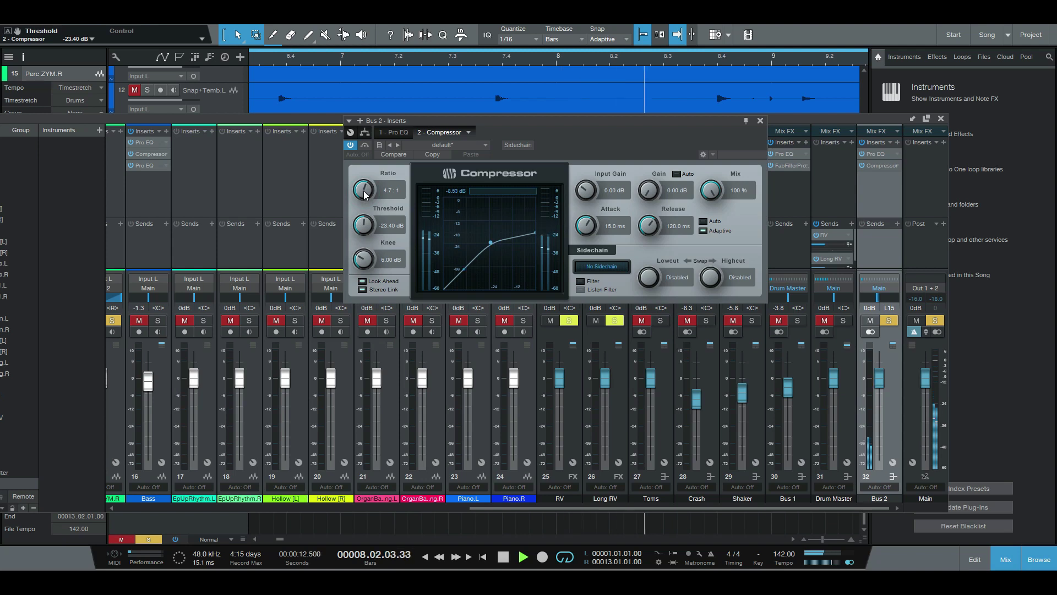
Step: Set the compressor's attack to 30.4 ms, knee to 6.20 dB and gain to 1.68 dB, and lower Bus 2's fader to -2.5 dB
drag(589, 226, 591, 218)
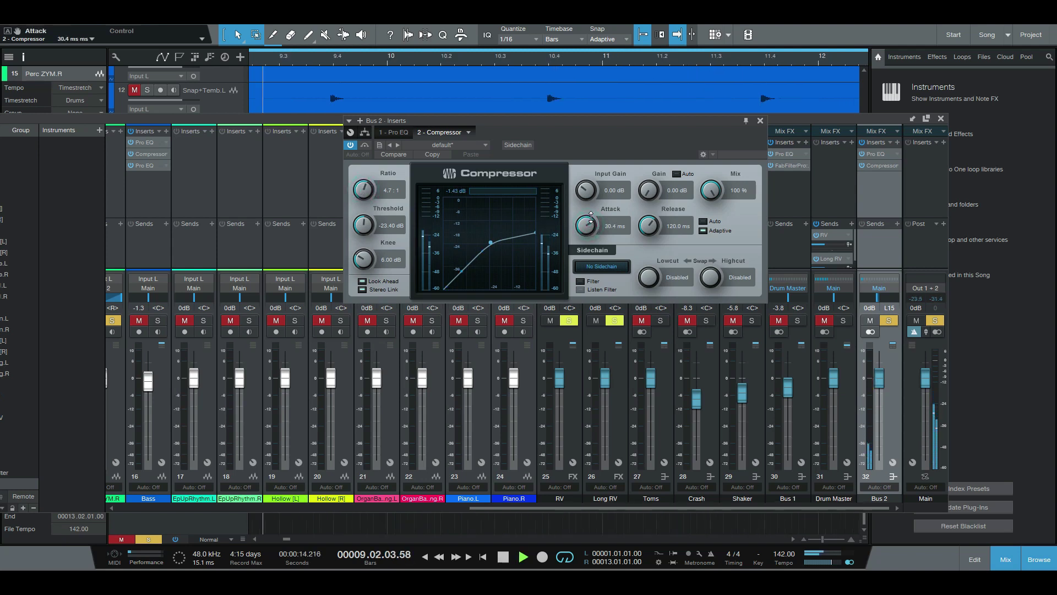
key(space)
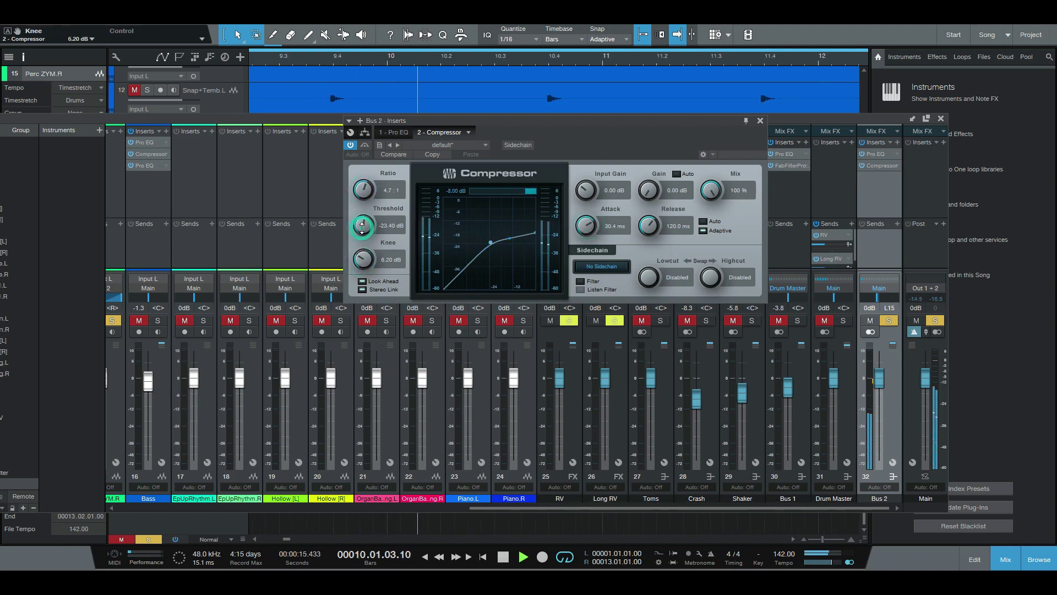
click(761, 121)
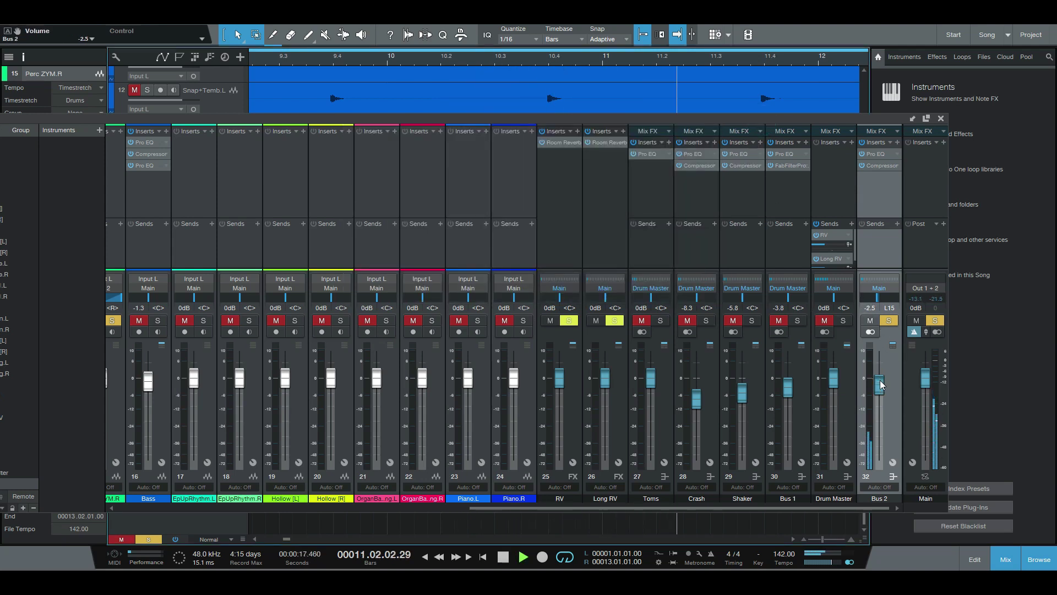
key(space)
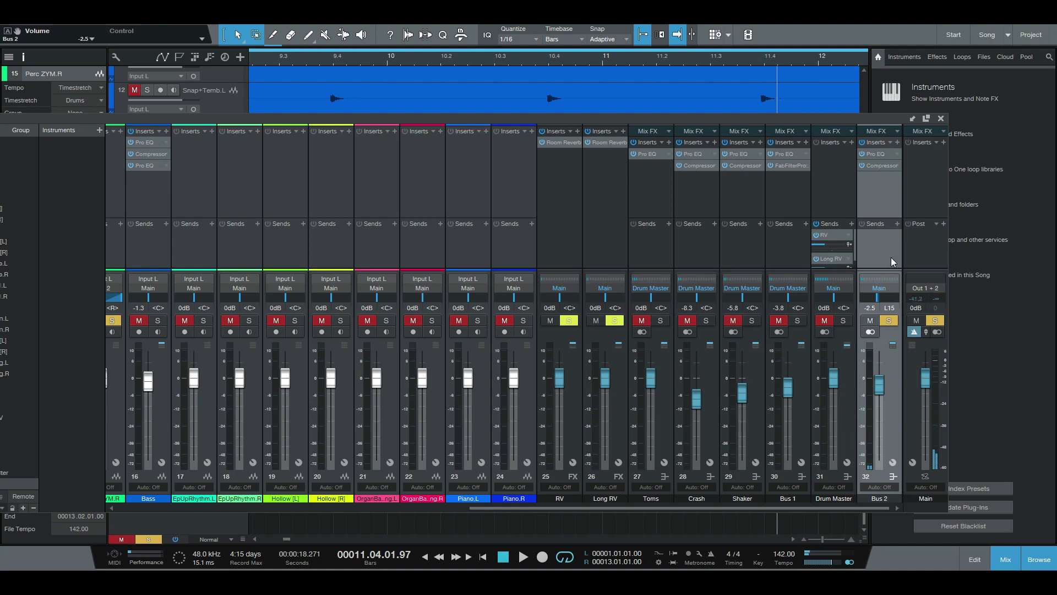
Step: Add a Long RV send to Bus 2 at a level of -24.2 dB, play the song, and unsolo the bus
click(897, 224)
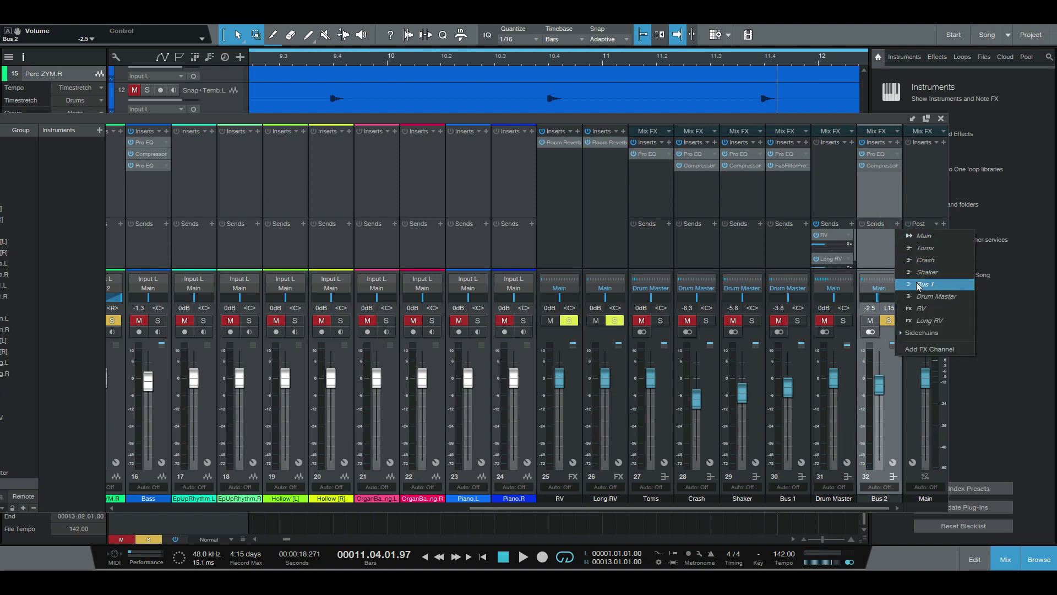
click(937, 321)
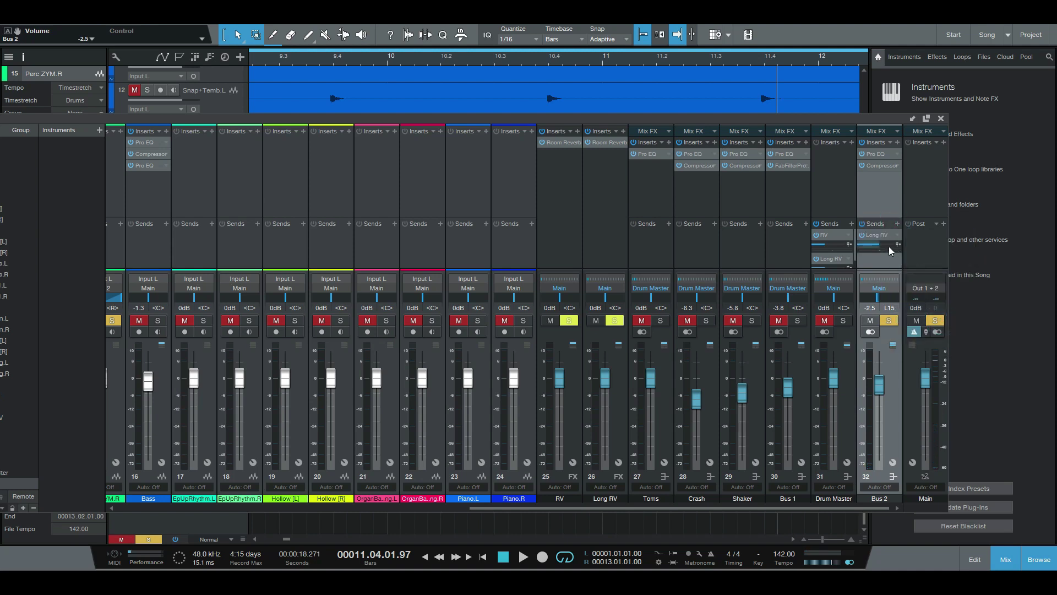
drag(879, 249, 866, 249)
key(space)
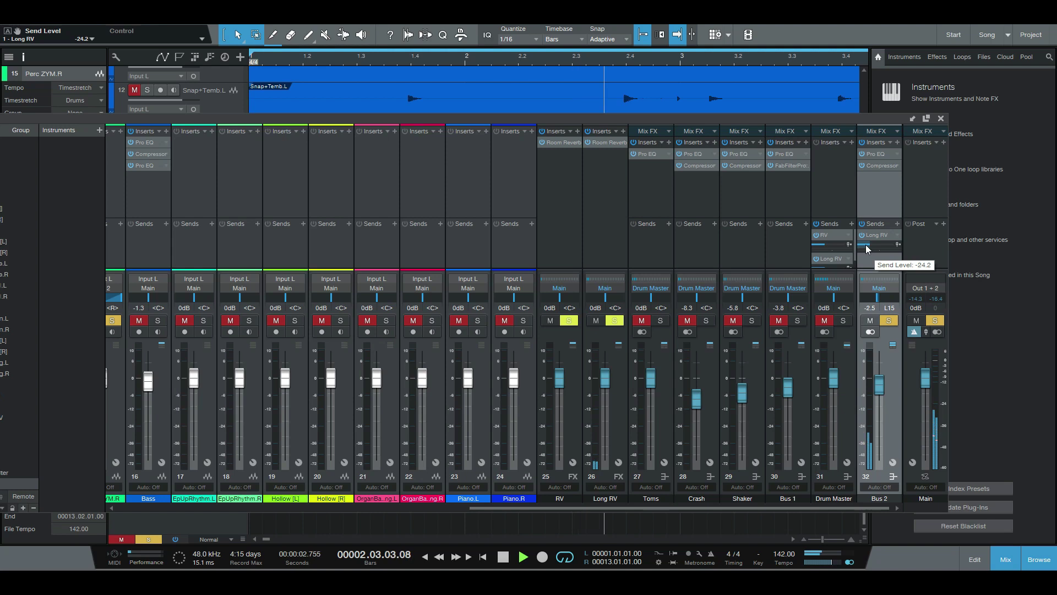
click(889, 321)
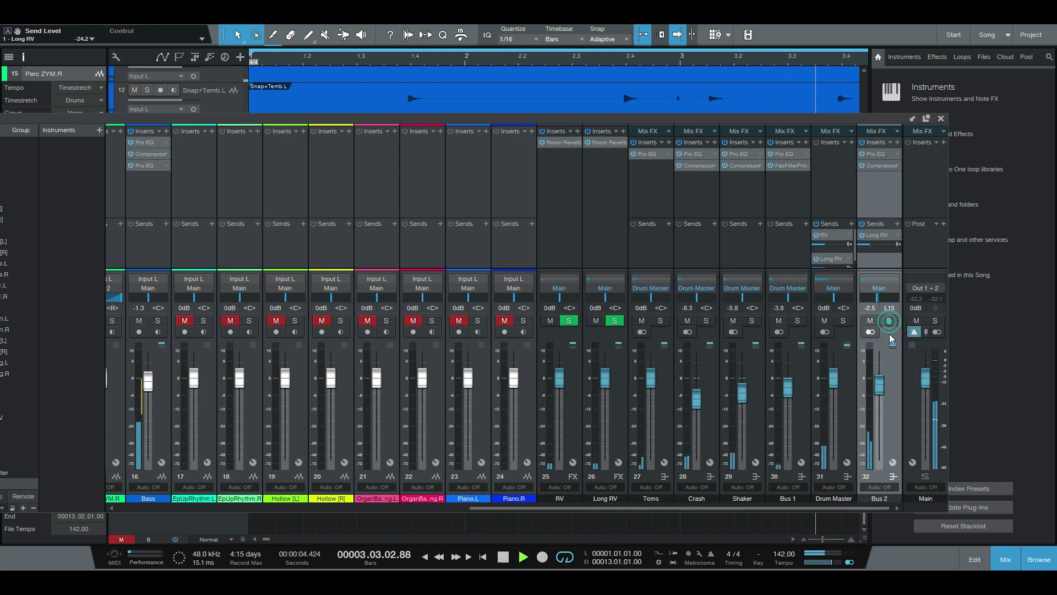
Step: Pan the Perc ZYM.L channel to L62 in the mixer
key(F3)
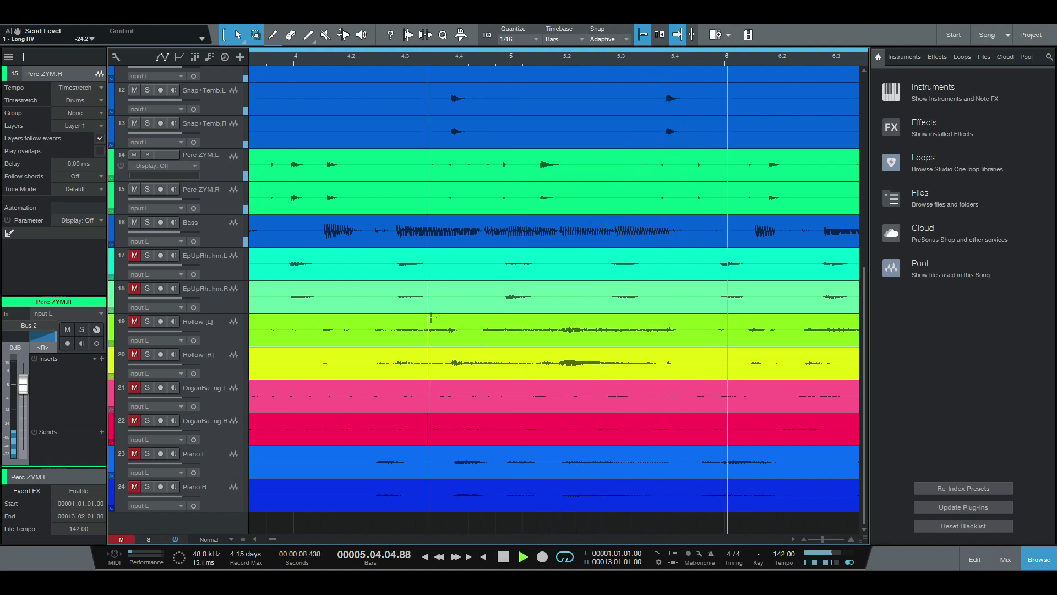
key(F3)
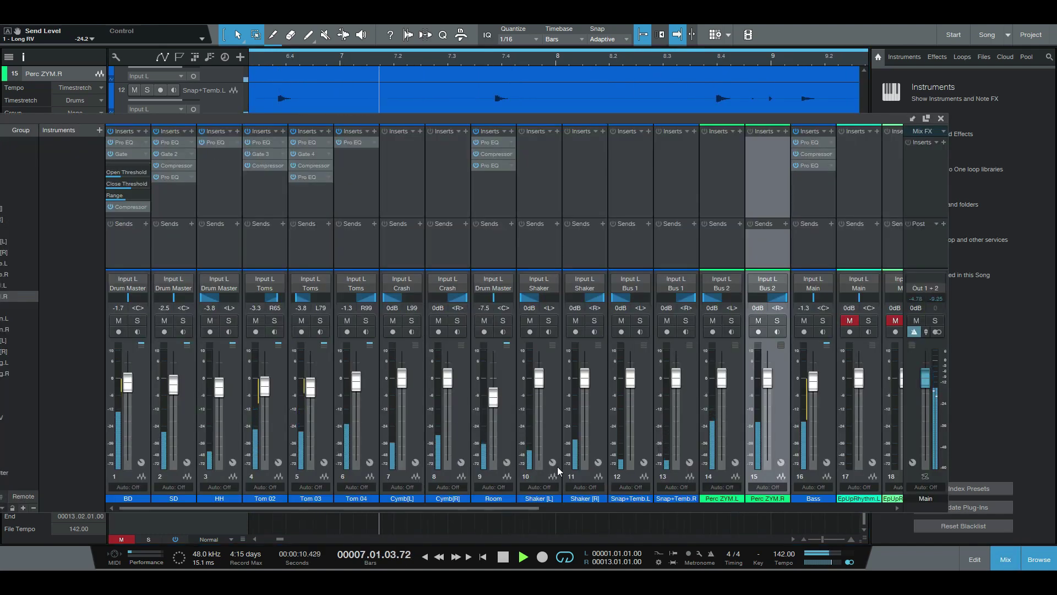
drag(506, 505, 551, 504)
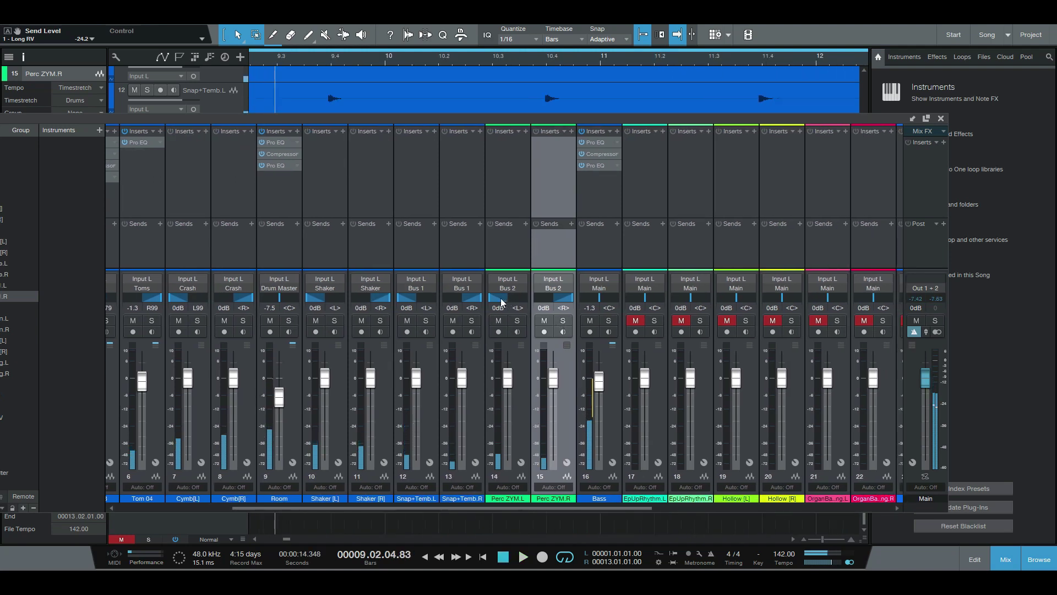
mouse_move(498, 297)
mouse_down()
mouse_move(575, 302)
mouse_move(497, 307)
mouse_up()
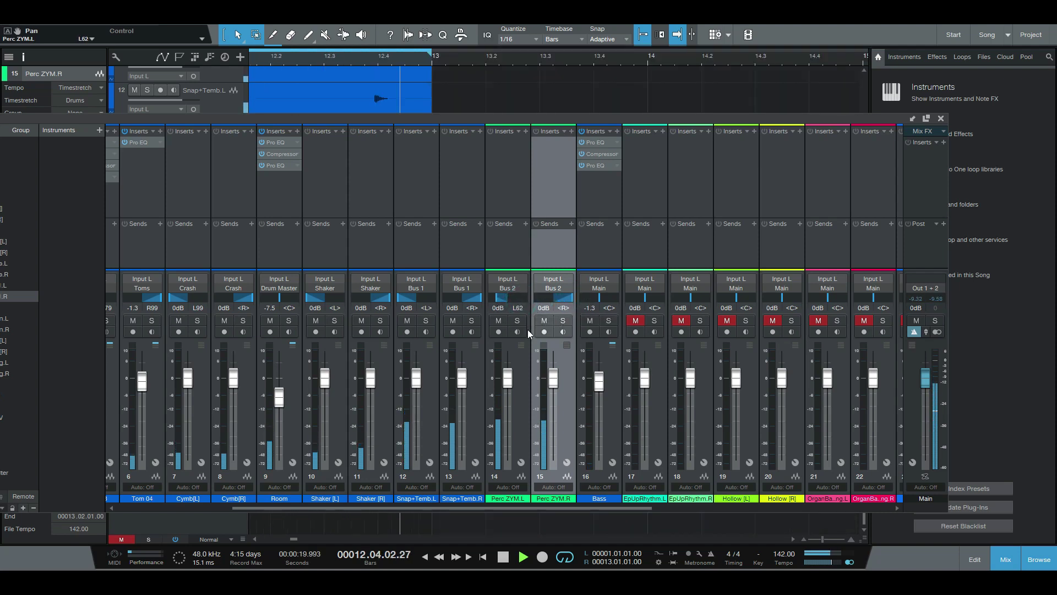
Step: Lower the Perc ZYM.R channel's fader to -1.3 dB and return to the arrangement
key(space)
drag(507, 378, 554, 381)
key(F3)
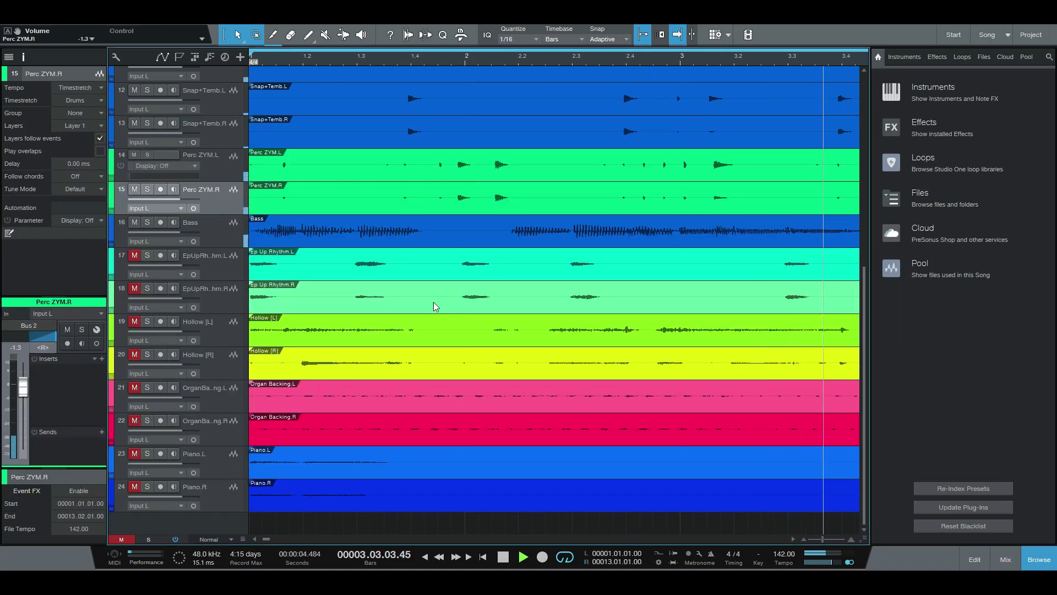
Step: Stop playback, return the playhead to the song start, and show the whole arrangement in the timeline
key(w)
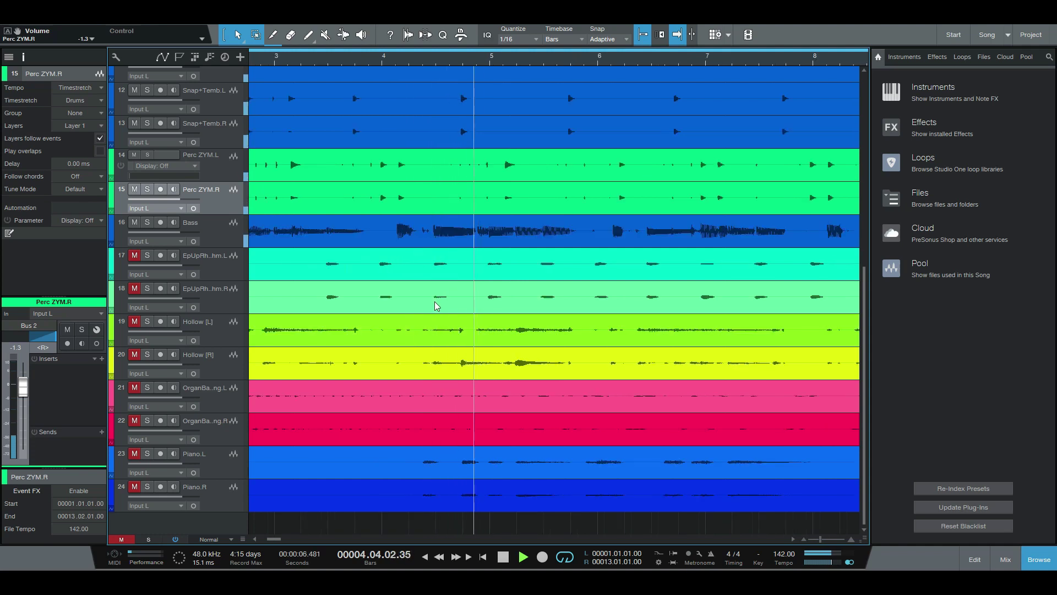
key(w)
key(w)
key(w)
key(w)
key(w)
key(space)
drag(263, 62, 309, 64)
key(comma)
key(e)
key(e)
key(e)
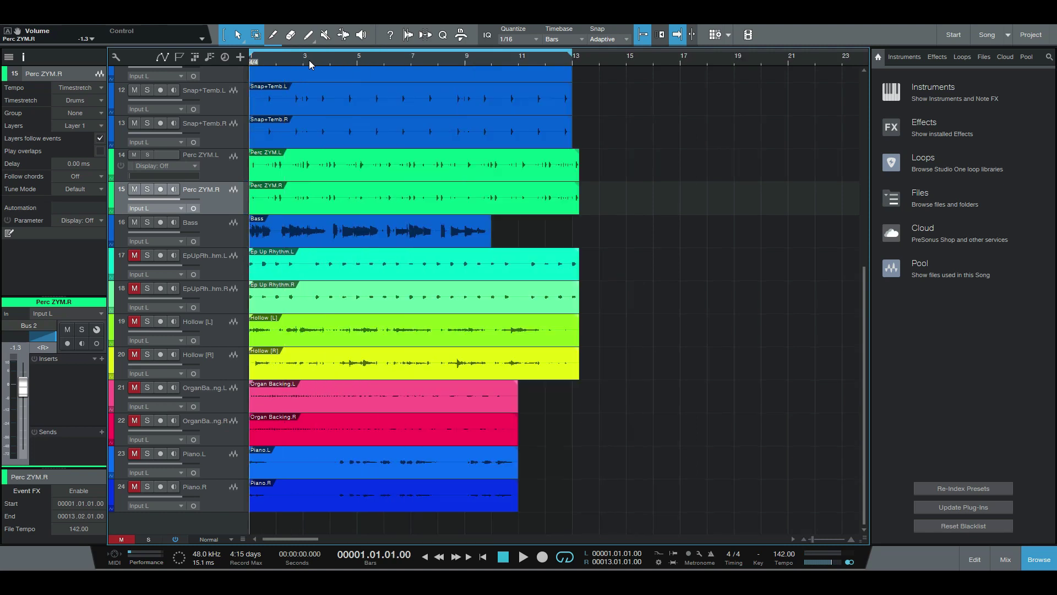
Step: Move the two Organ Backing tracks and the two Piano tracks directly below the Bass track
key(w)
click(216, 268)
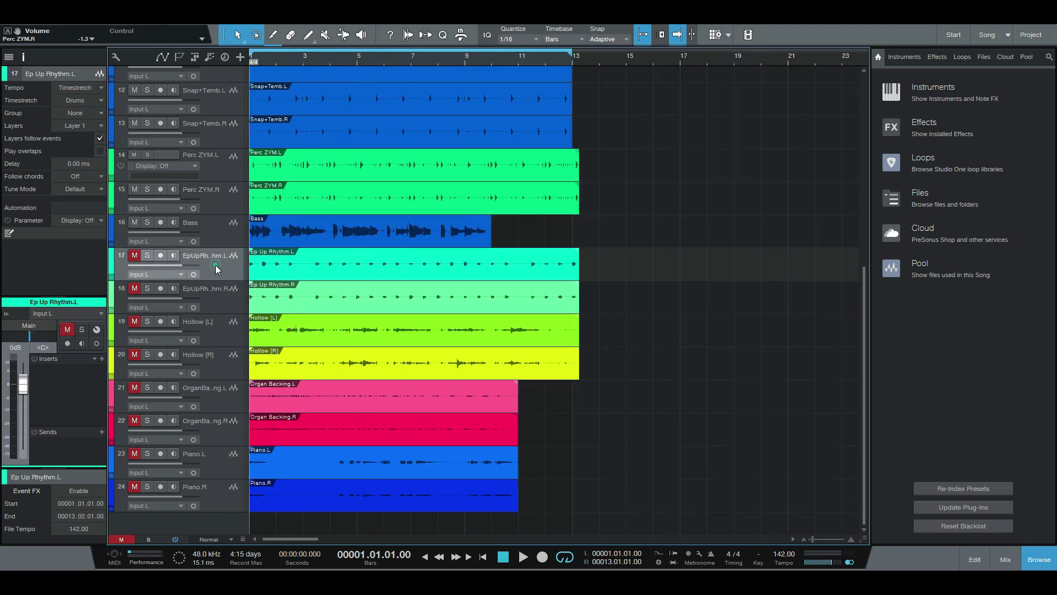
click(212, 397)
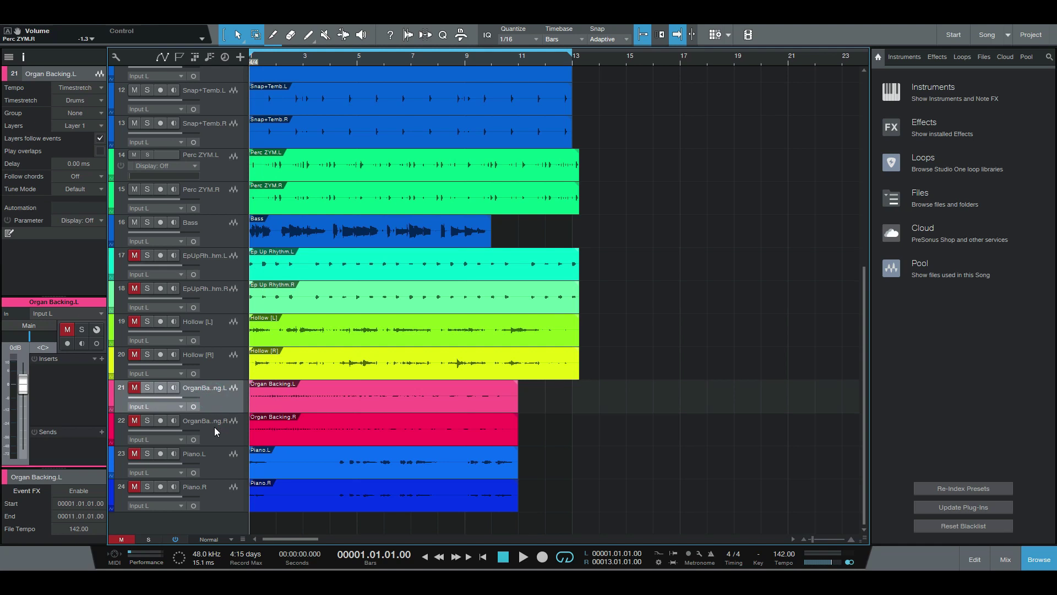
shift+click(218, 489)
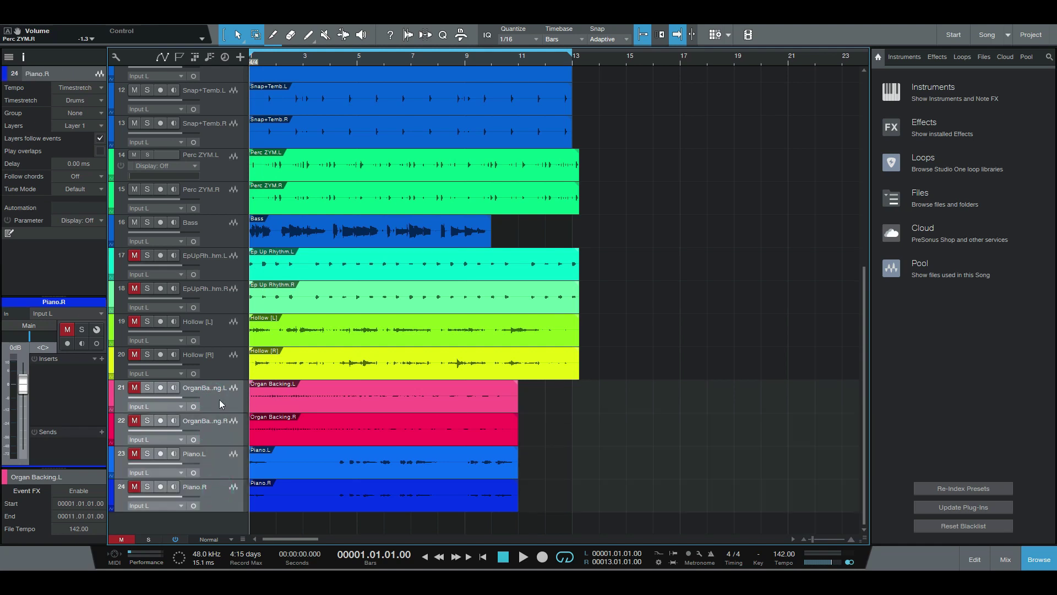
drag(223, 256, 223, 257)
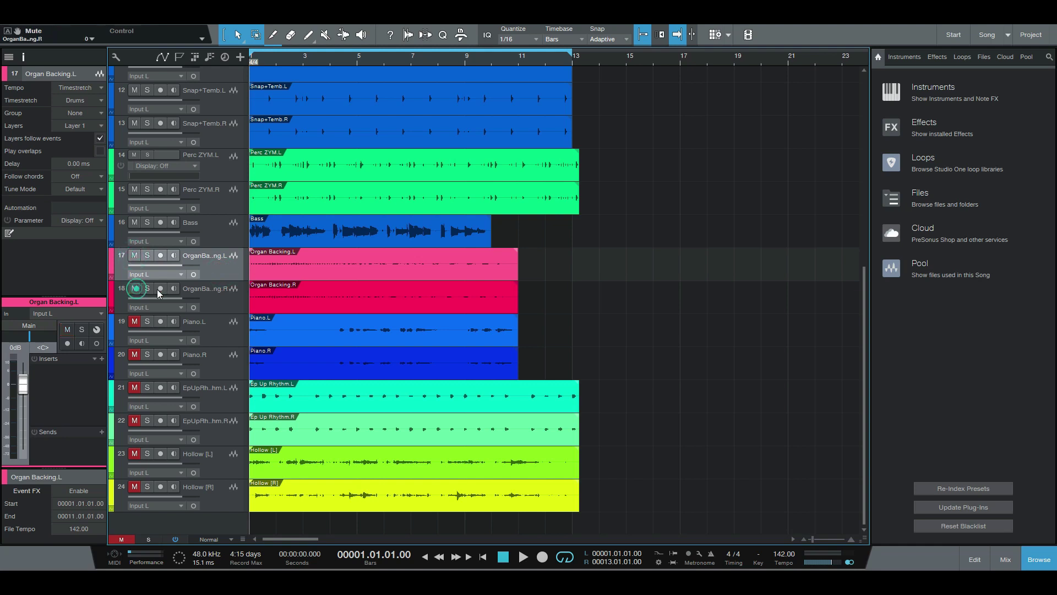
Step: Unmute and solo both Organ Backing tracks, panning the L track hard left and the R track hard right during playback
click(147, 255)
key(space)
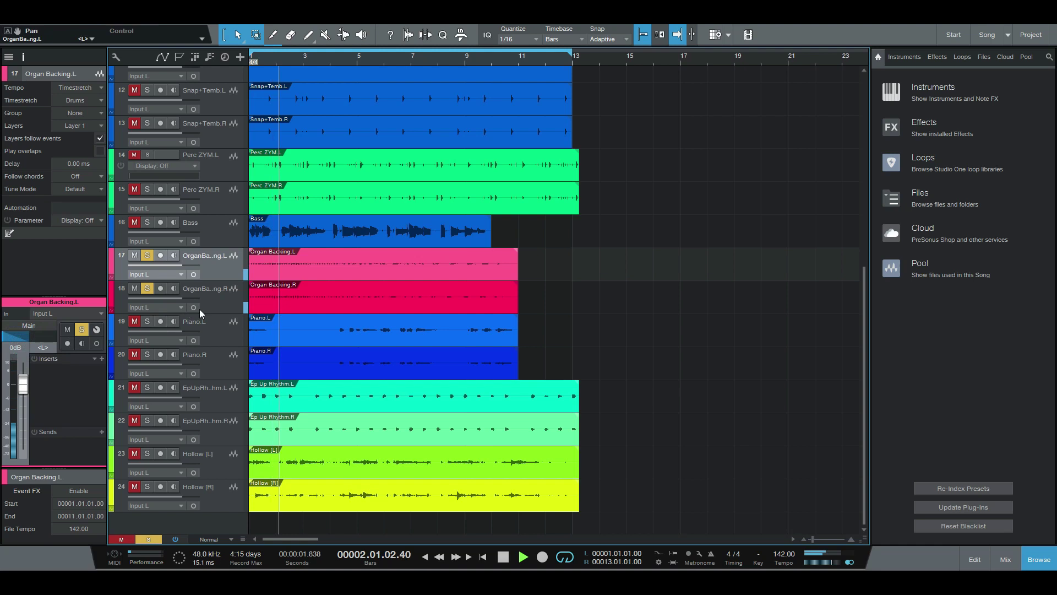
click(201, 312)
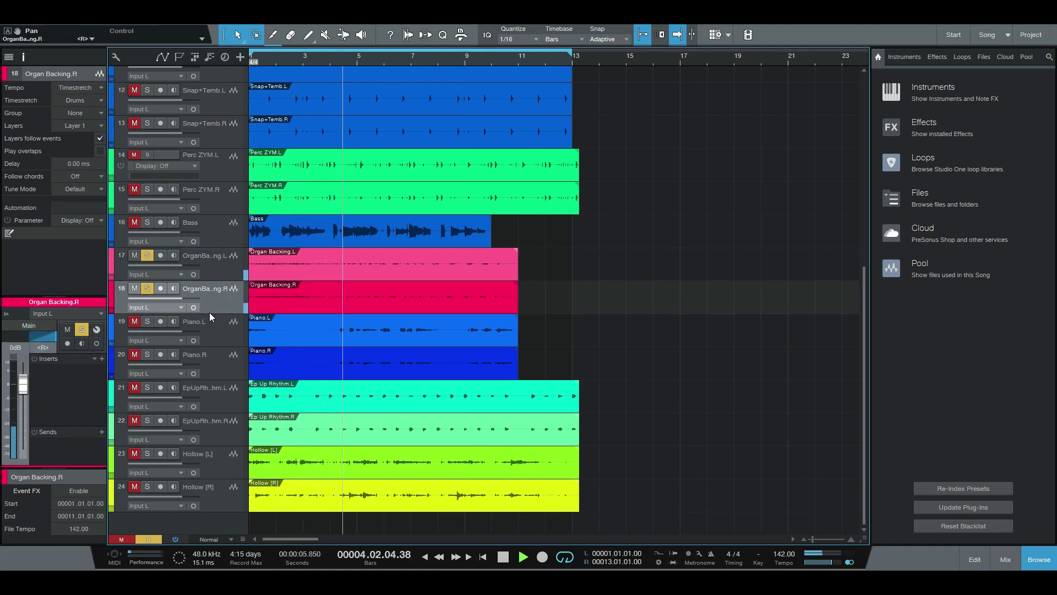
click(223, 271)
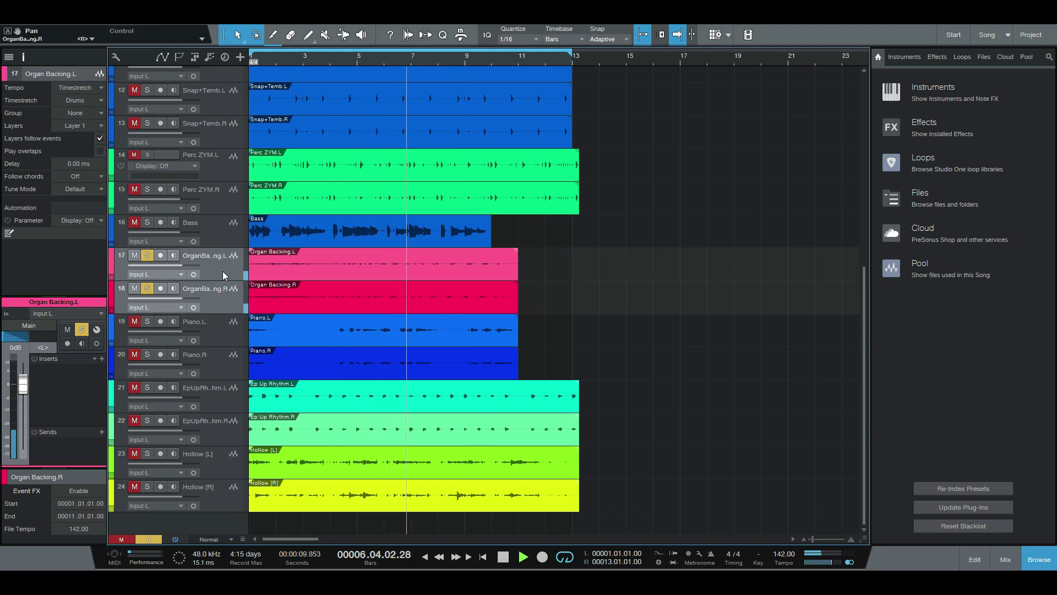
Step: Show the Organ Backing channels in the mixer and listen to the soloed pair
key(F3)
drag(520, 505, 796, 520)
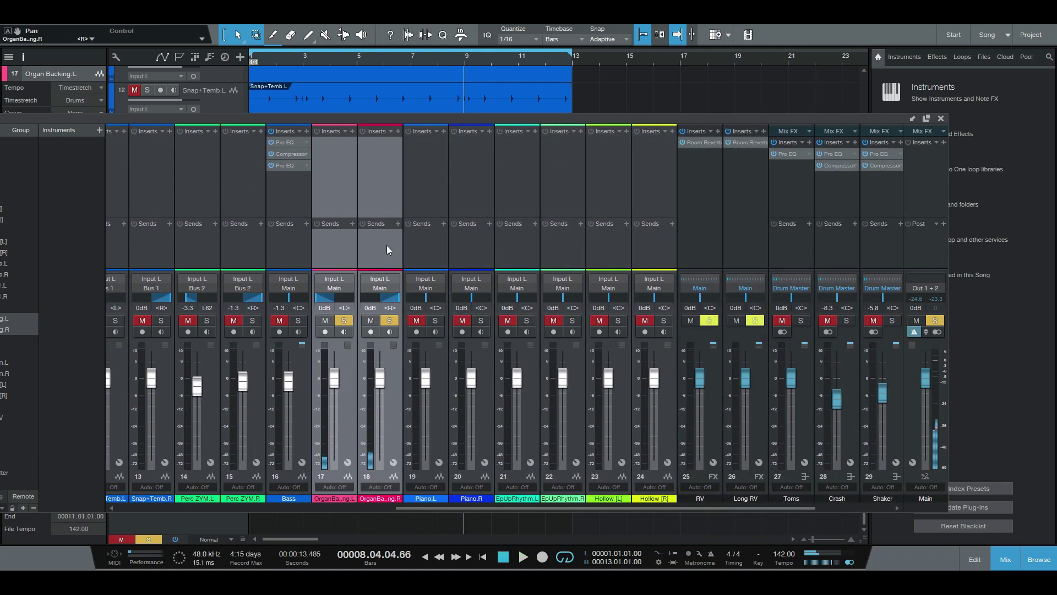
key(space)
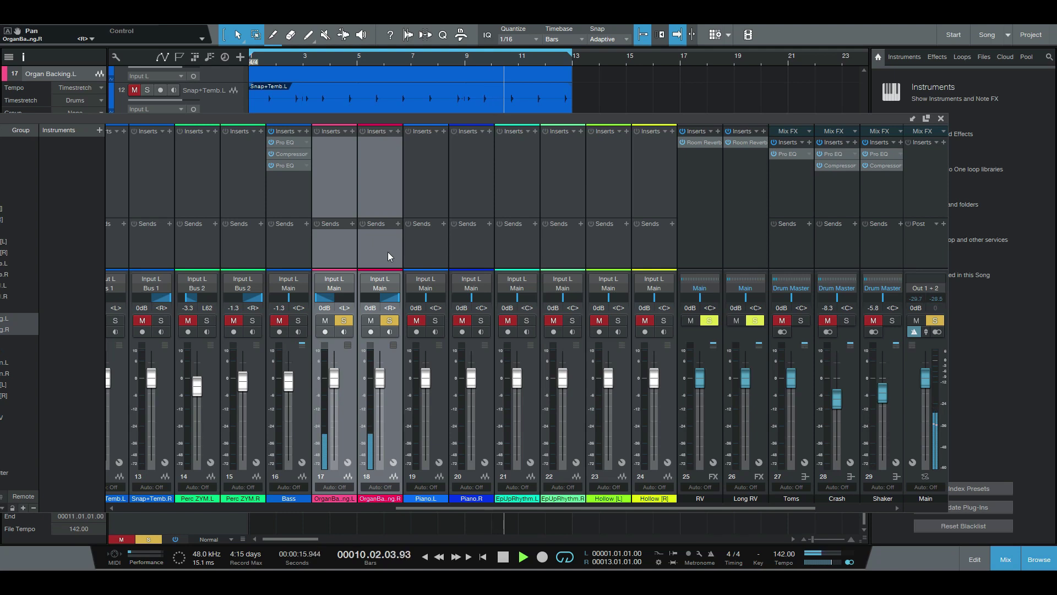
key(space)
Step: Center the pan of the Organ Backing.L channel and solo only that channel
click(389, 319)
click(341, 188)
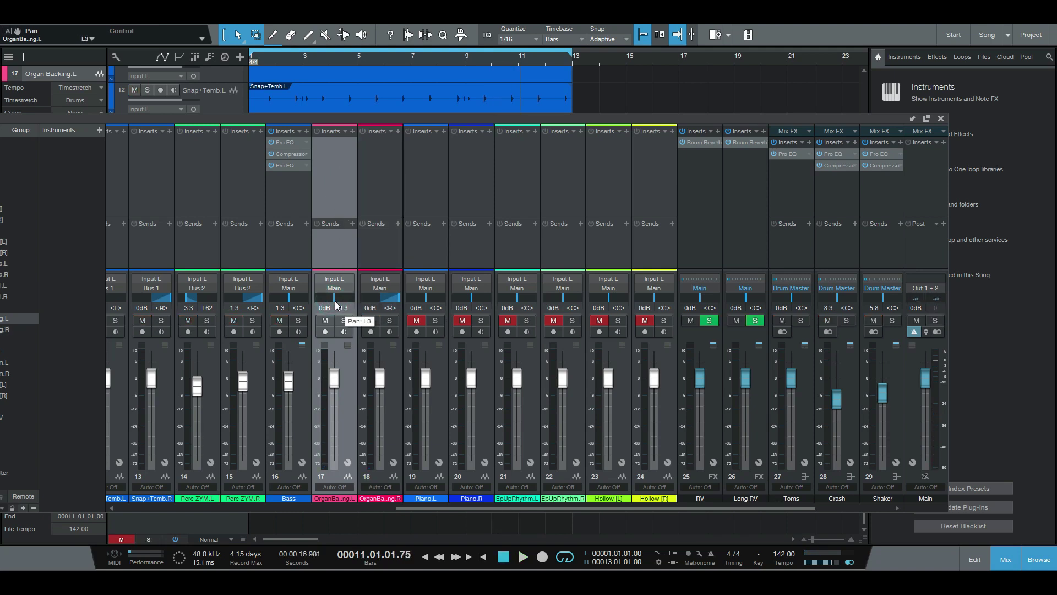
click(342, 321)
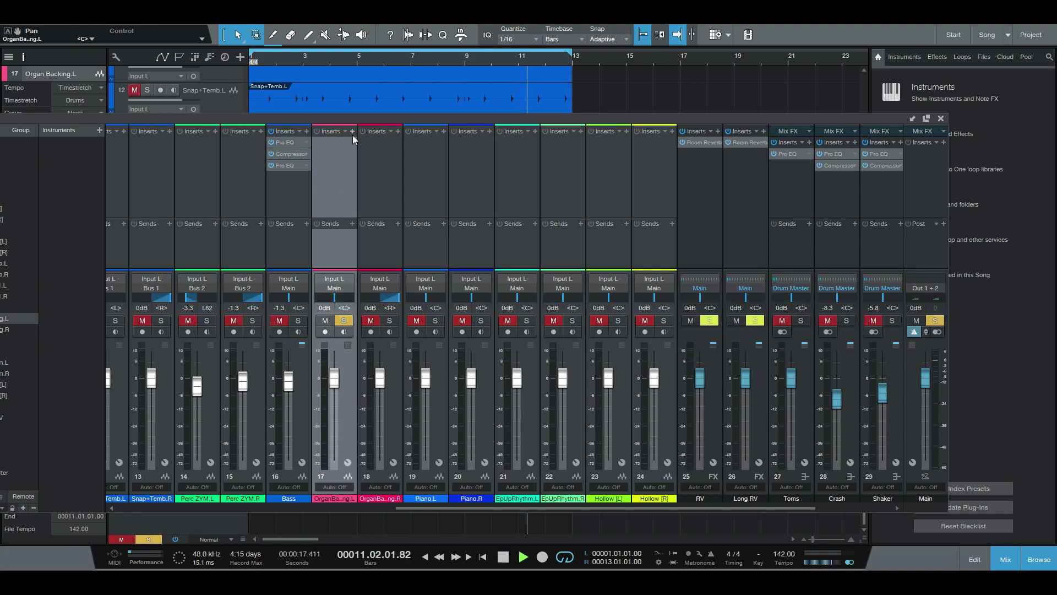
Step: Set the playback loop range from 2.03.01 to 8.02.01
click(323, 59)
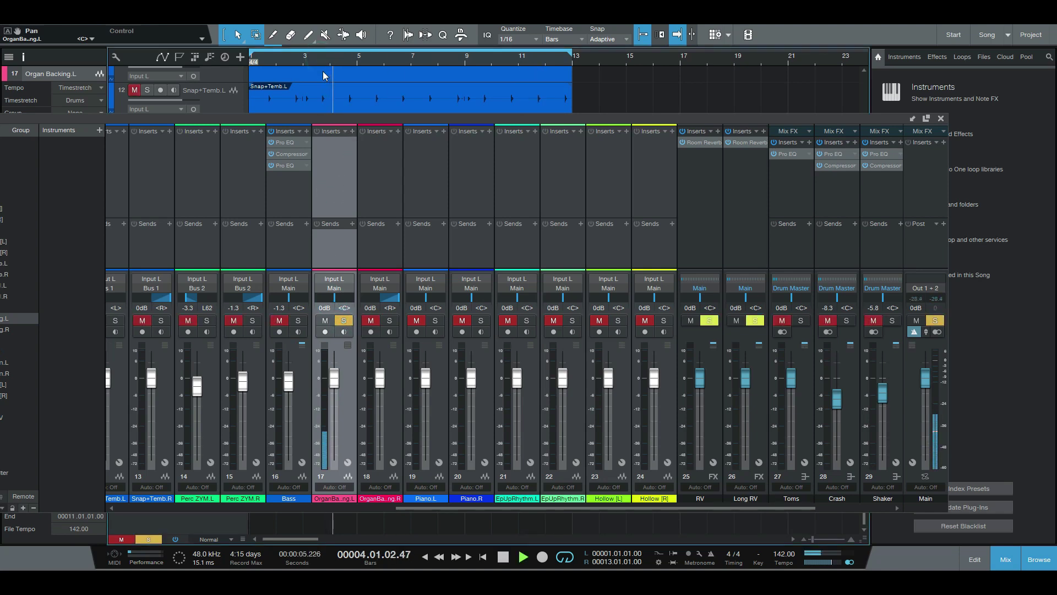
drag(569, 53, 447, 74)
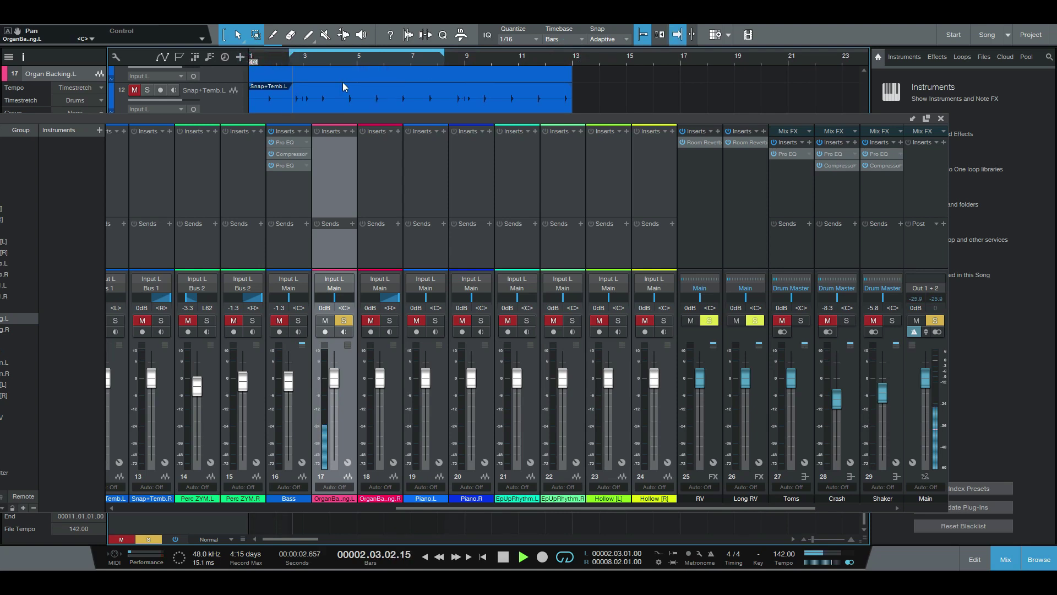
Step: Insert a Pro EQ on the Organ Backing.L channel
click(345, 131)
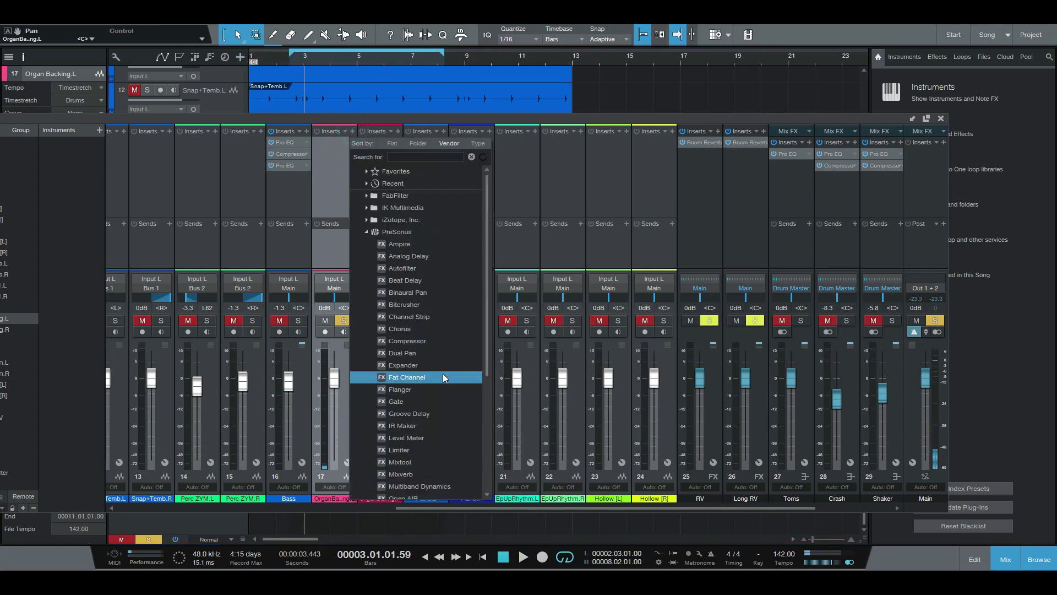
scroll(422, 419, down, 5)
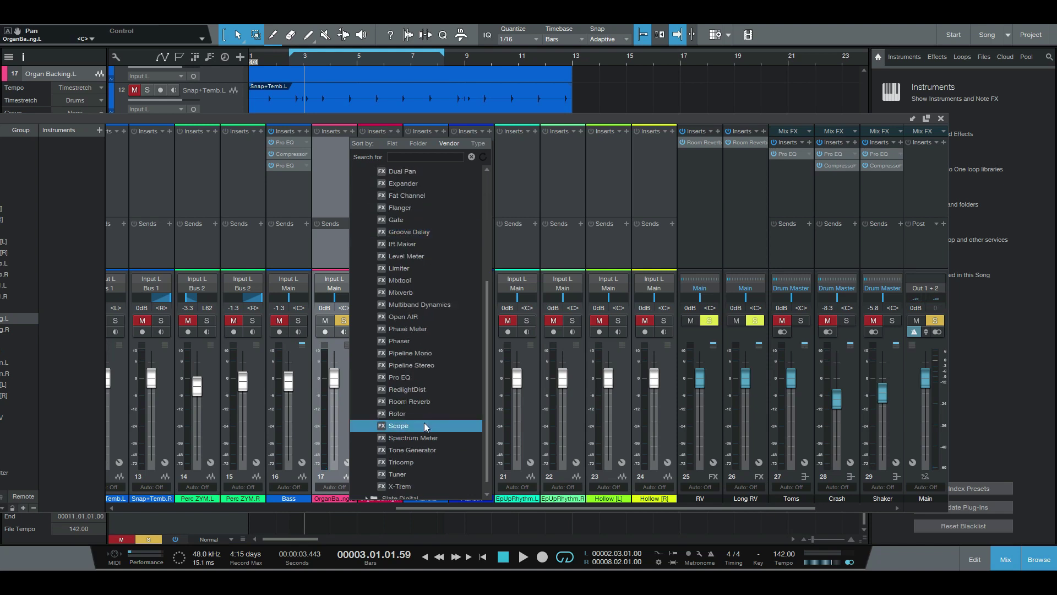
click(432, 381)
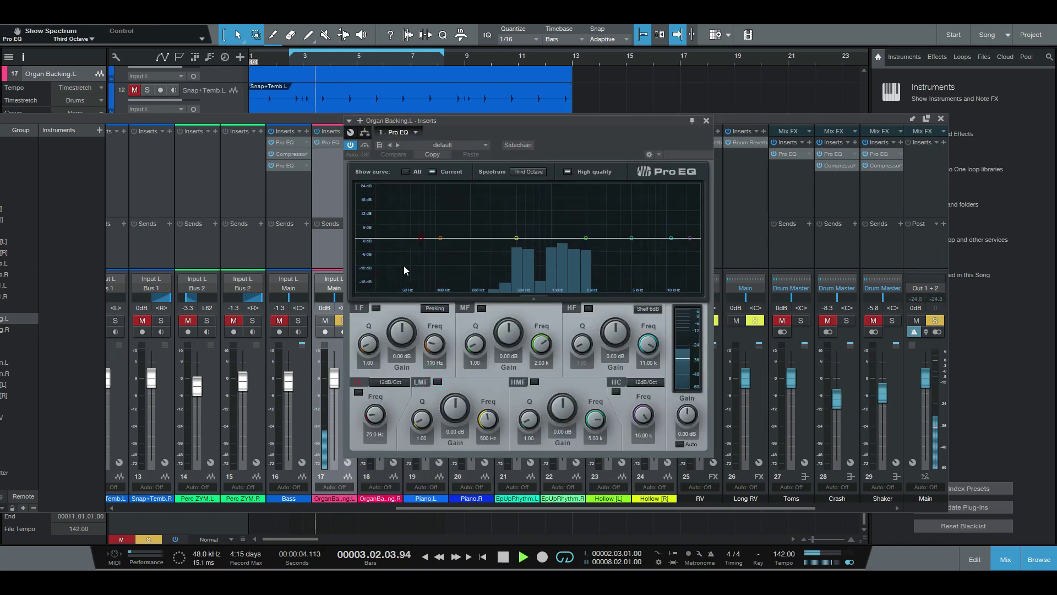
Step: Shape the Pro EQ with a low cut near 426 Hz, a narrow -8.94 dB dip near 928 Hz, and slight HMF and HF boosts
drag(422, 237, 509, 238)
drag(586, 238, 547, 259)
scroll(586, 206, up, 4)
scroll(587, 206, up, 4)
drag(632, 238, 673, 234)
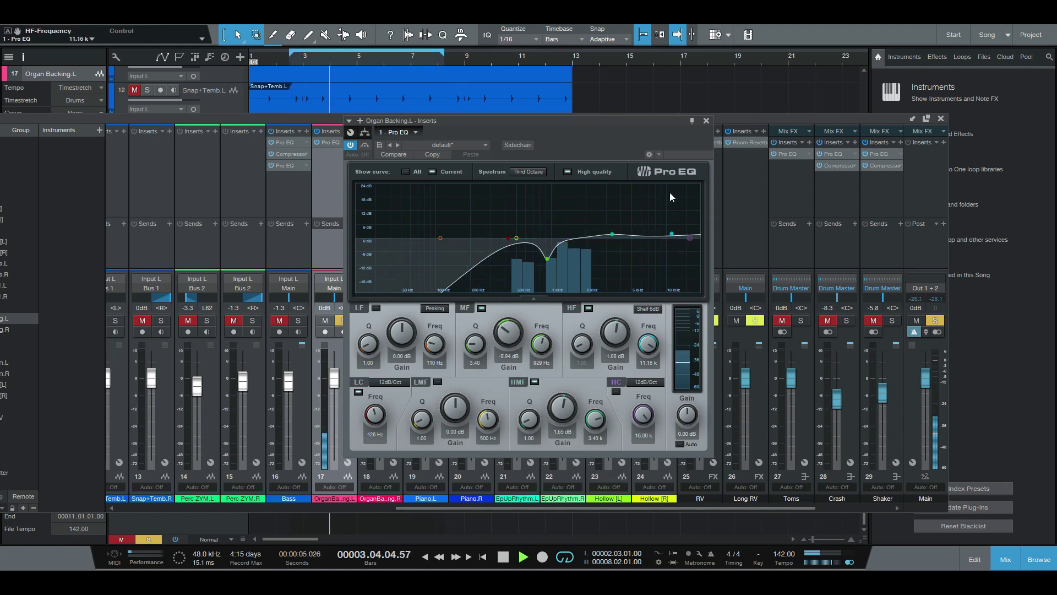
click(705, 121)
Step: Add a Compressor to Organ Backing.L with ratio 3.1:1, threshold -37.32 dB, attack about 18.5 ms and gain 5.76 dB, and stop playback
click(337, 147)
click(353, 132)
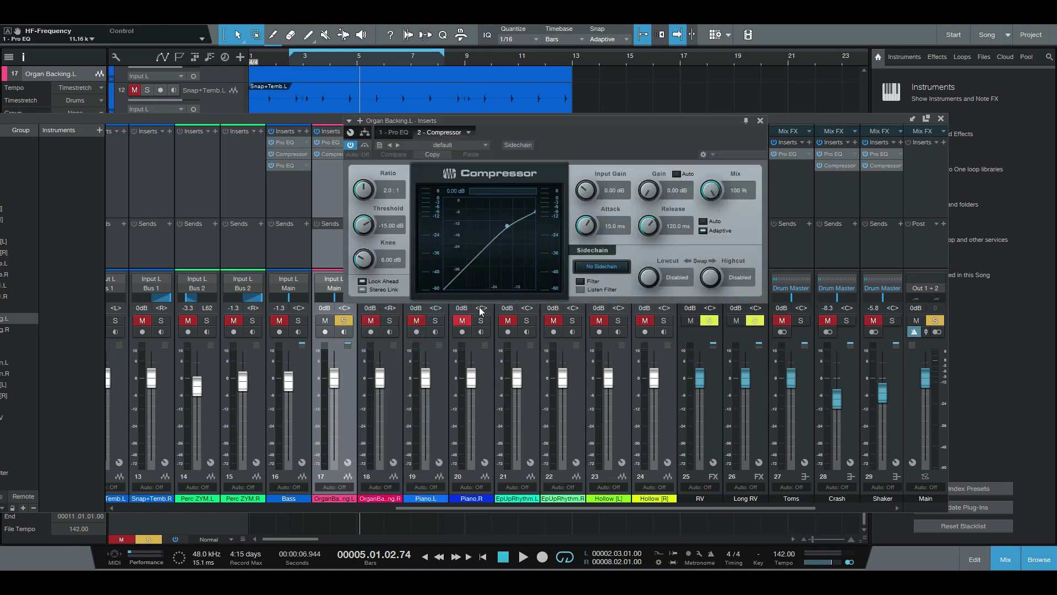
mouse_move(361, 225)
mouse_down()
mouse_move(351, 259)
mouse_move(355, 242)
mouse_up()
drag(363, 191, 365, 175)
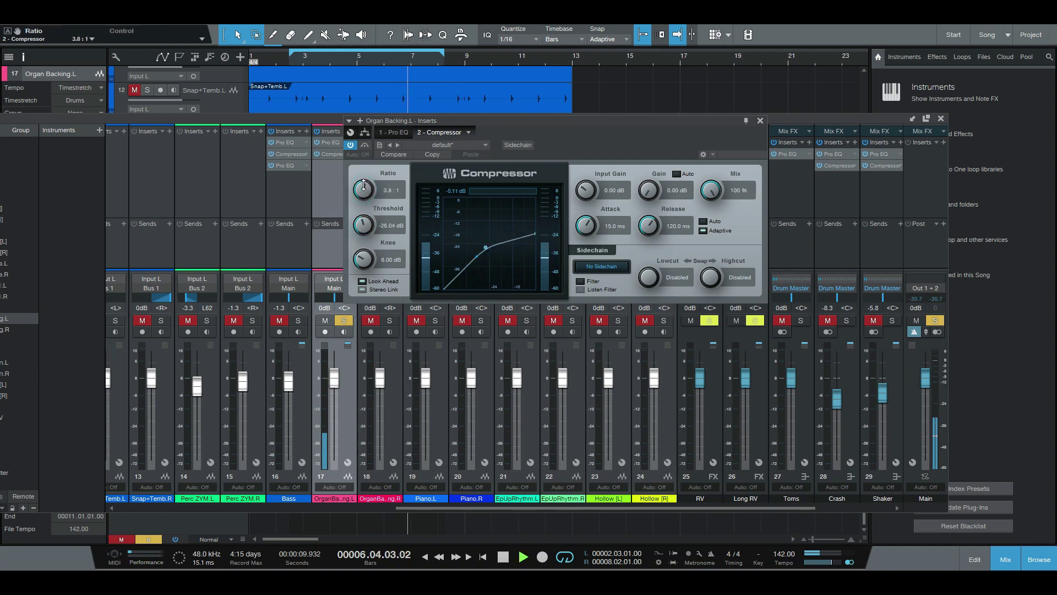
drag(363, 231, 366, 258)
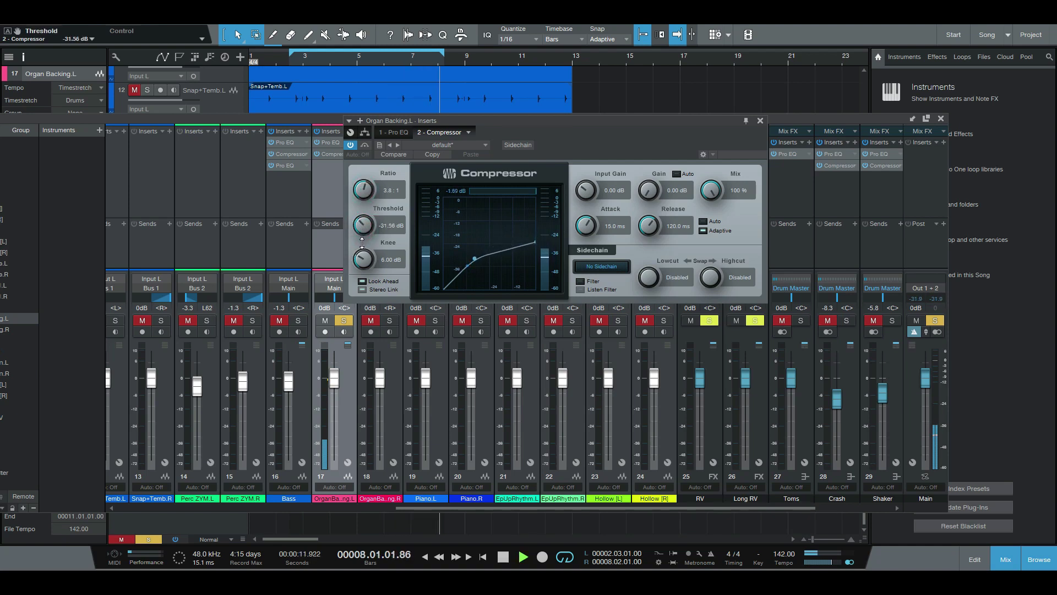
drag(586, 226, 586, 223)
drag(363, 188, 362, 226)
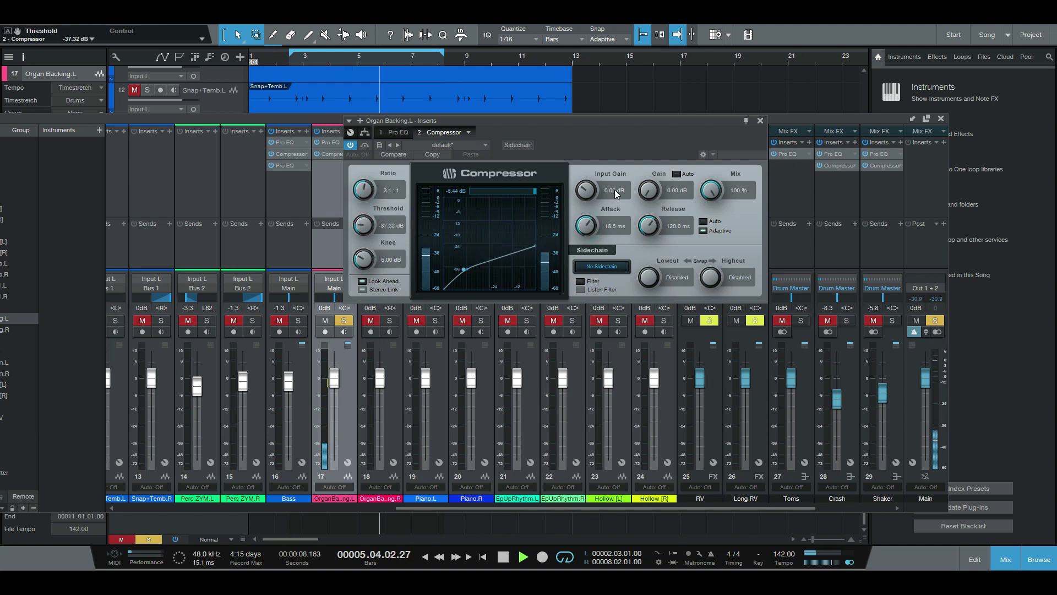
drag(649, 193, 649, 186)
click(760, 121)
key(space)
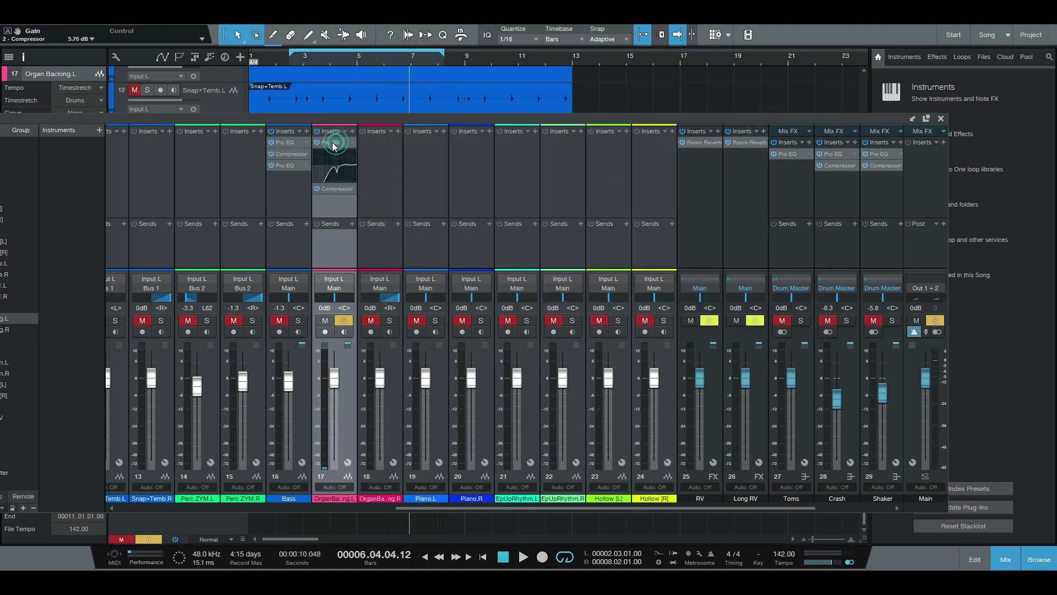
Step: Try to copy the Pro EQ insert from Organ Backing.L to Organ Backing.R, and undo it
click(334, 143)
click(335, 144)
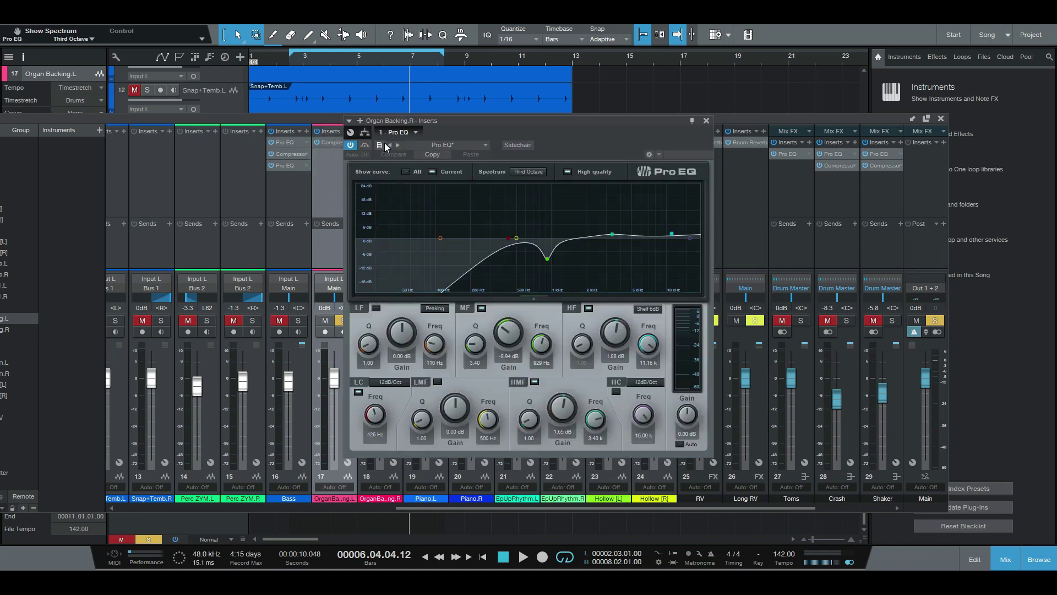
click(707, 120)
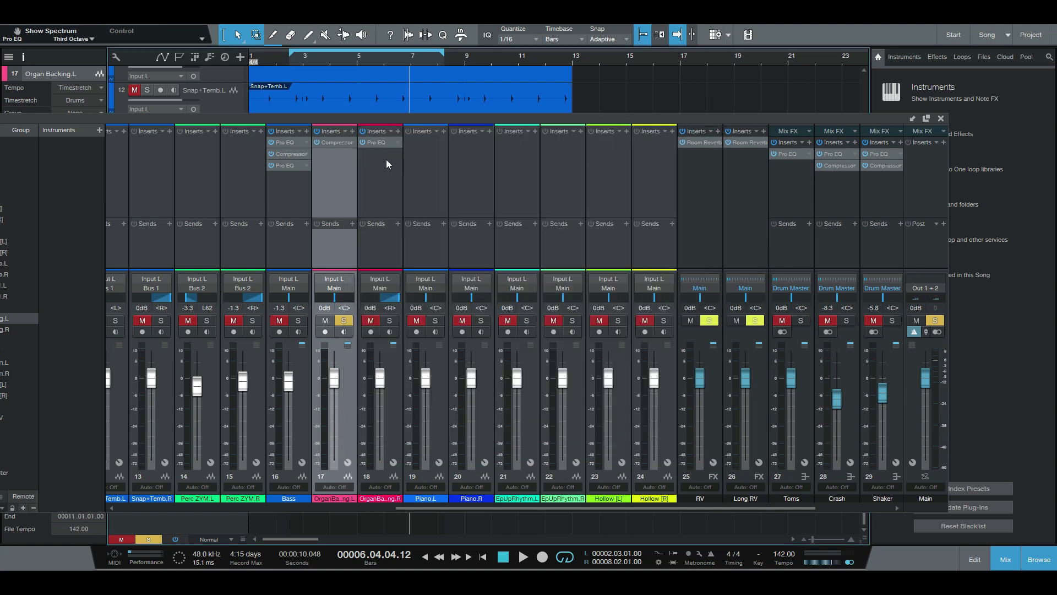
key(ctrl+z)
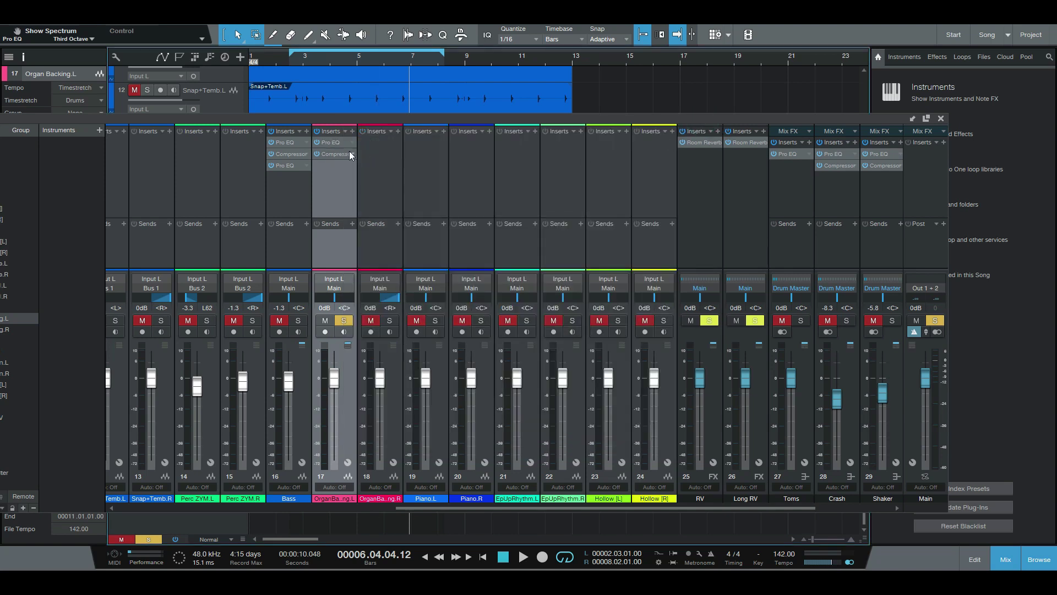
Step: Copy the Pro EQ with its settings from Organ Backing.L to Organ Backing.R and check the original EQ
click(335, 180)
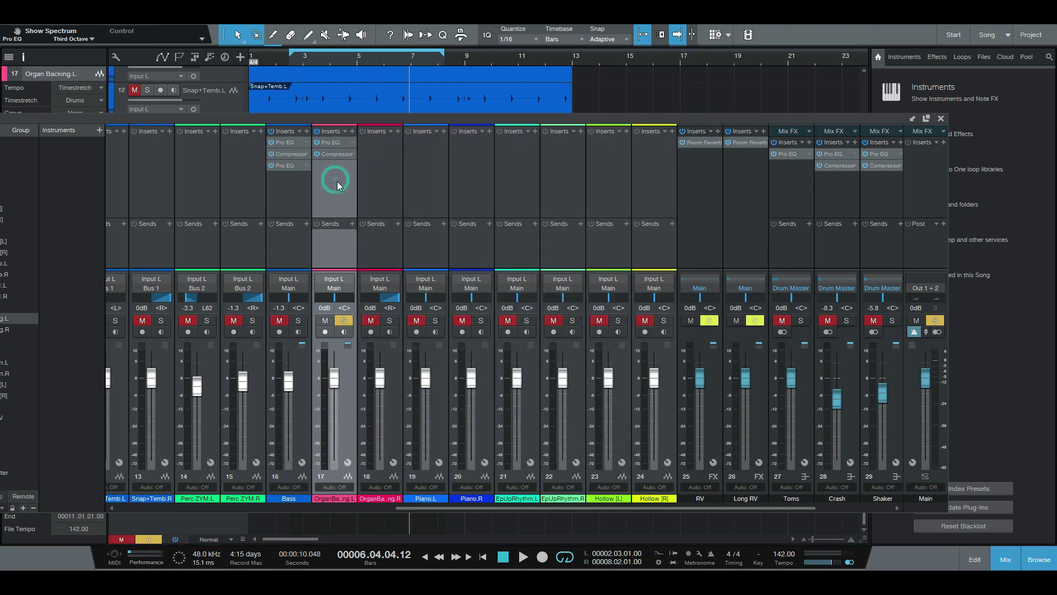
click(334, 142)
drag(335, 143, 381, 143)
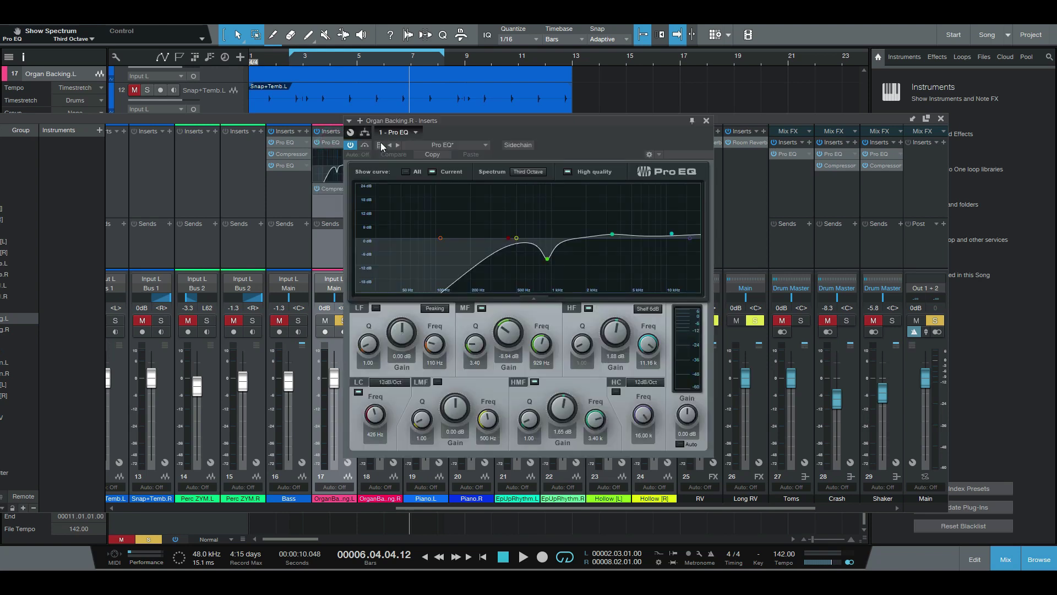
click(706, 121)
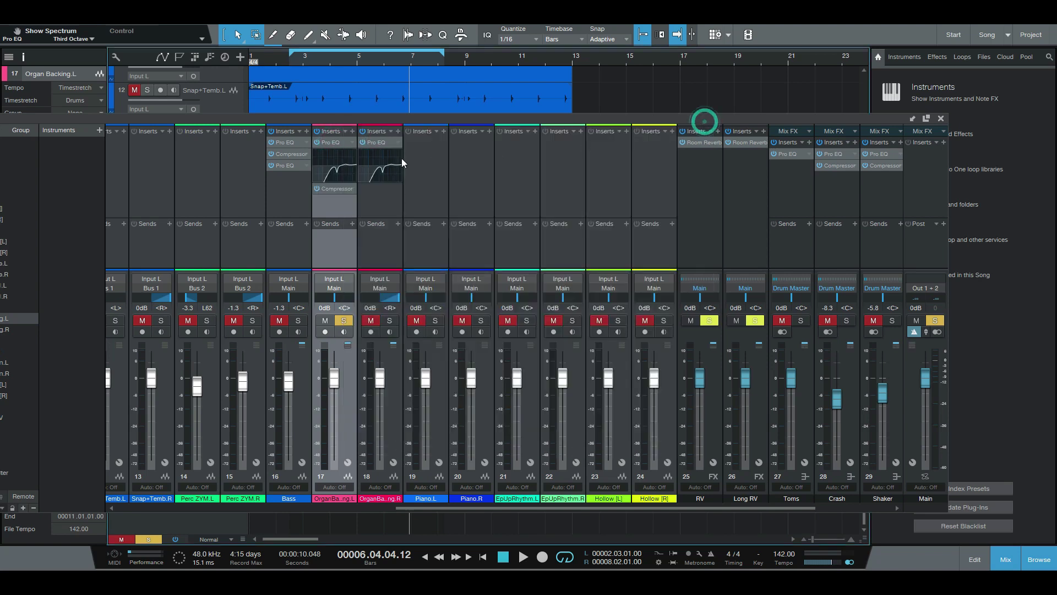
double_click(346, 144)
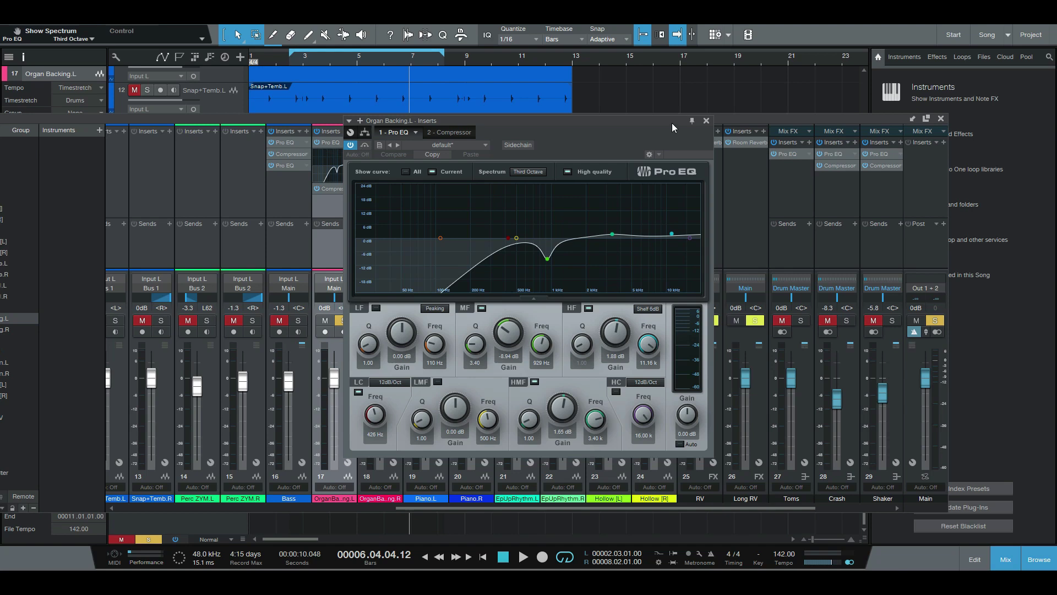
click(707, 120)
Step: Copy the Compressor with its settings from Organ Backing.L to Organ Backing.R
drag(334, 190, 382, 190)
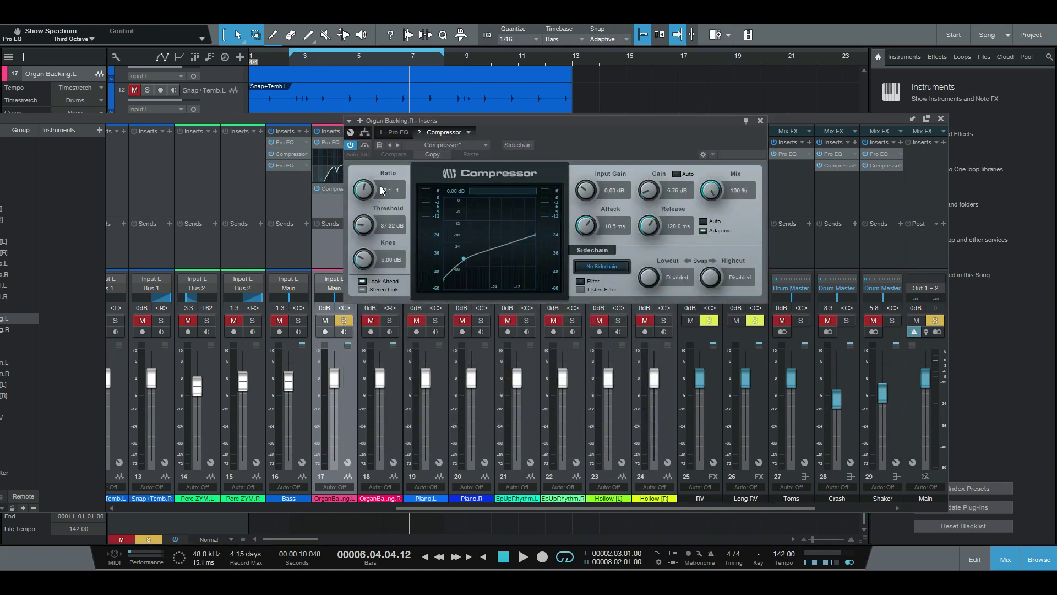
click(760, 120)
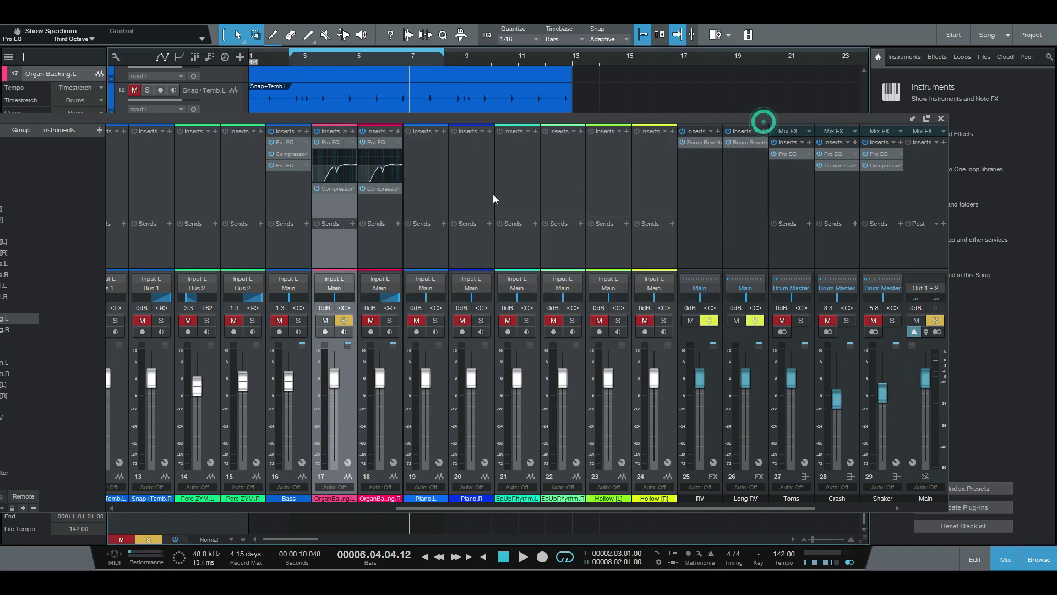
right_click(398, 143)
click(381, 210)
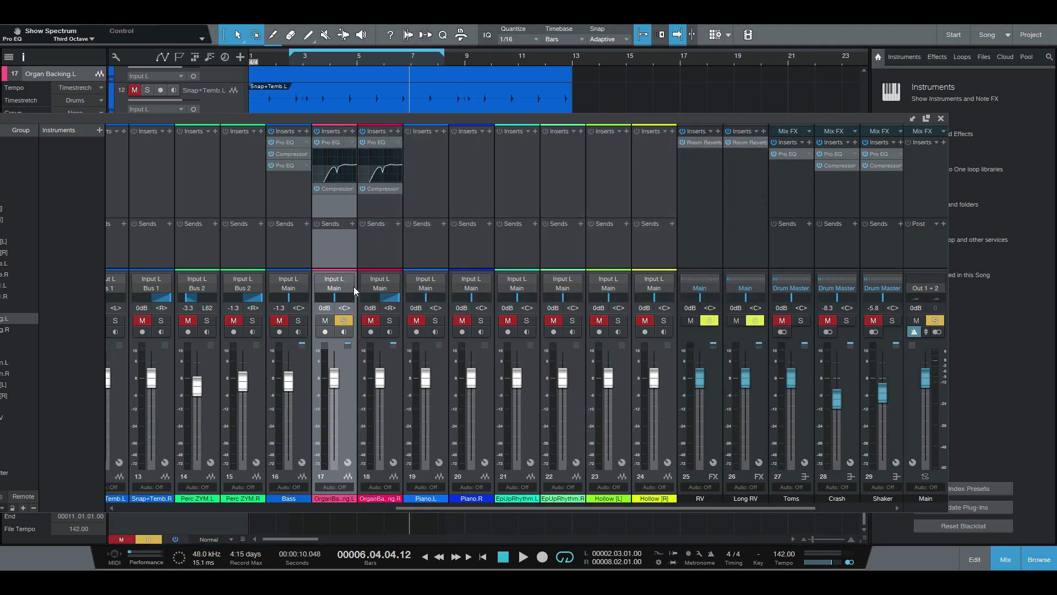
Step: Pan Organ Backing.L hard left, solo Organ Backing.R as well, and start playback
drag(334, 309, 311, 309)
click(390, 320)
key(space)
click(344, 197)
click(379, 204)
click(337, 210)
click(372, 208)
click(342, 208)
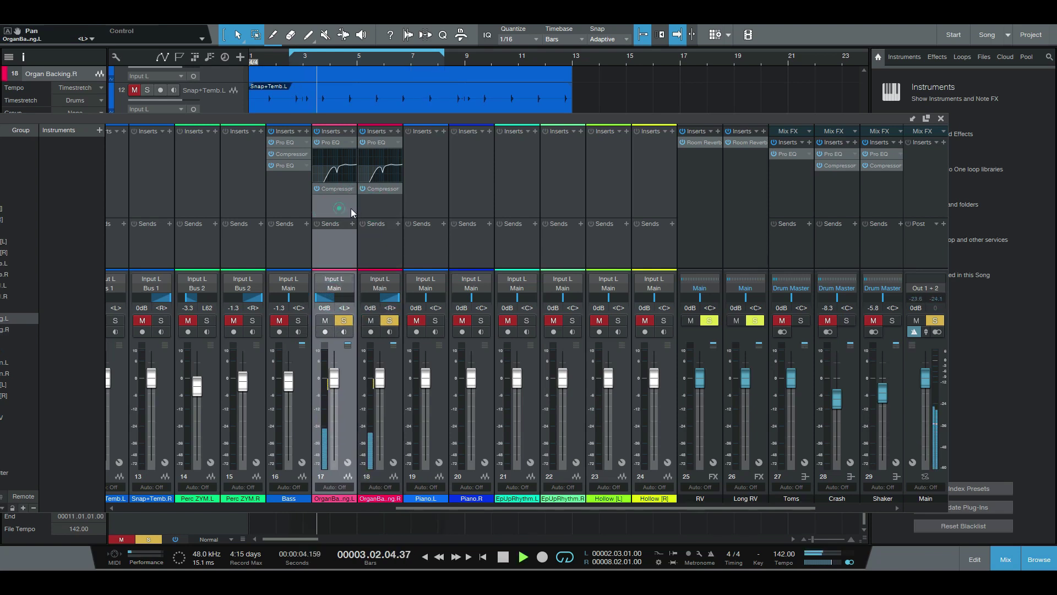
Step: Add a shared bus for Organ Backing.L and Organ Backing.R and name it Organ
click(376, 208)
shift+click(343, 212)
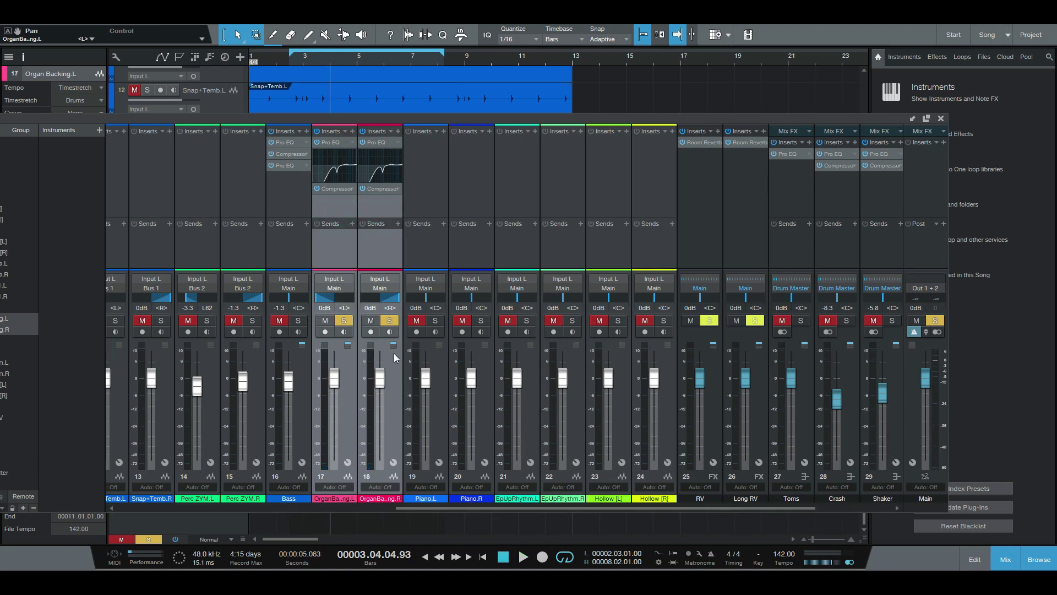
right_click(395, 249)
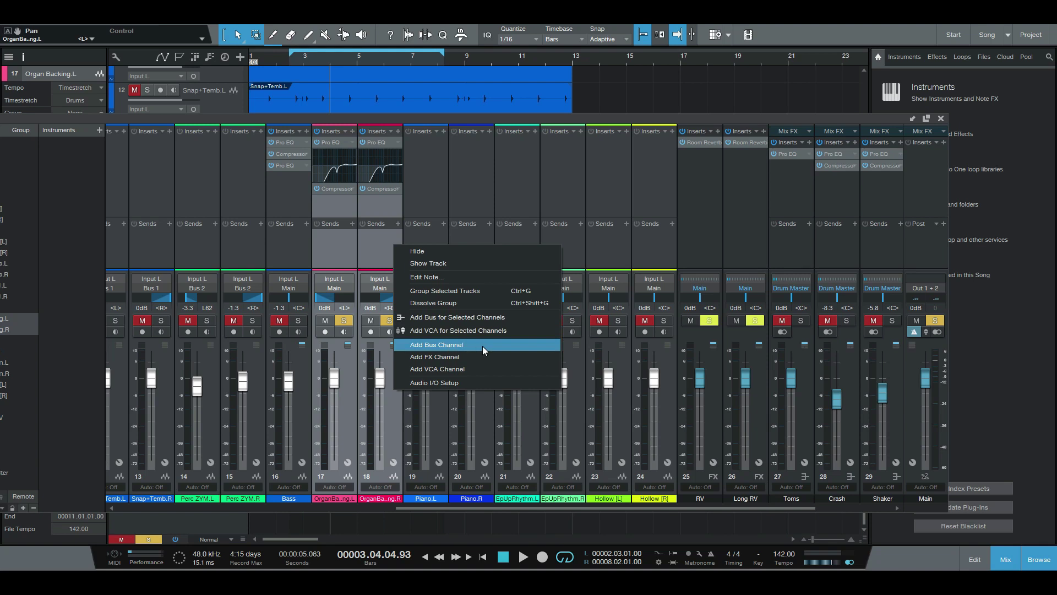
click(447, 316)
click(511, 507)
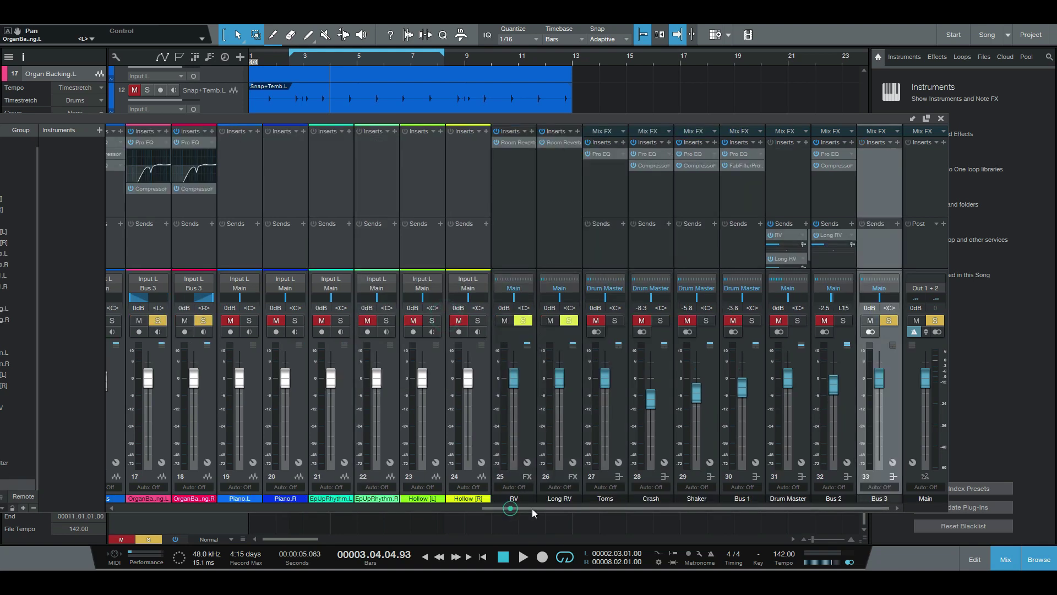
double_click(880, 498)
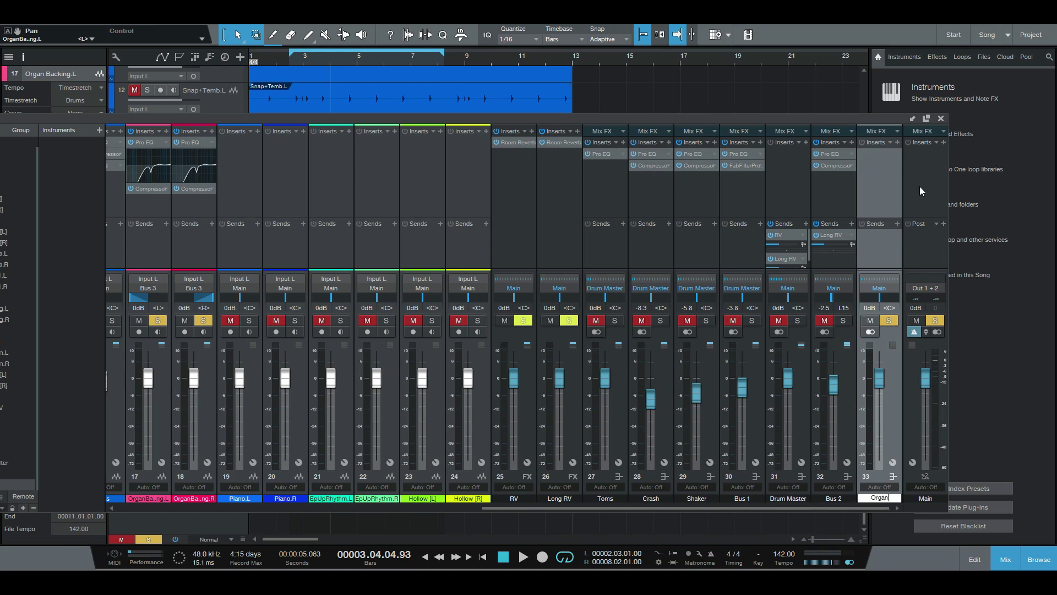
click(886, 183)
Step: Insert a Chorus on the Organ bus and set its LFO Speed to 2.34 Hz during playback
click(897, 142)
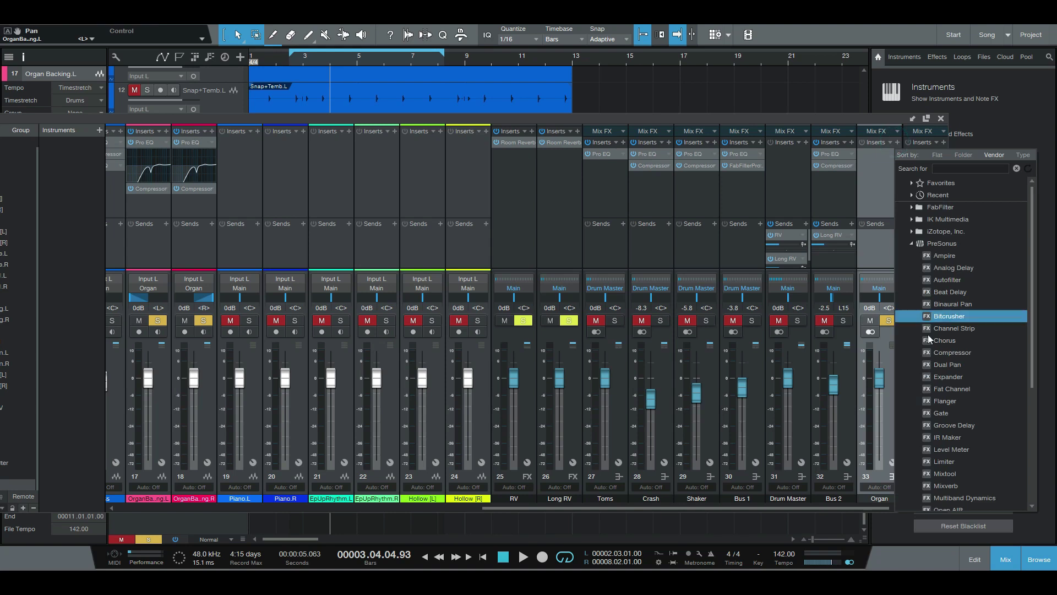
click(945, 341)
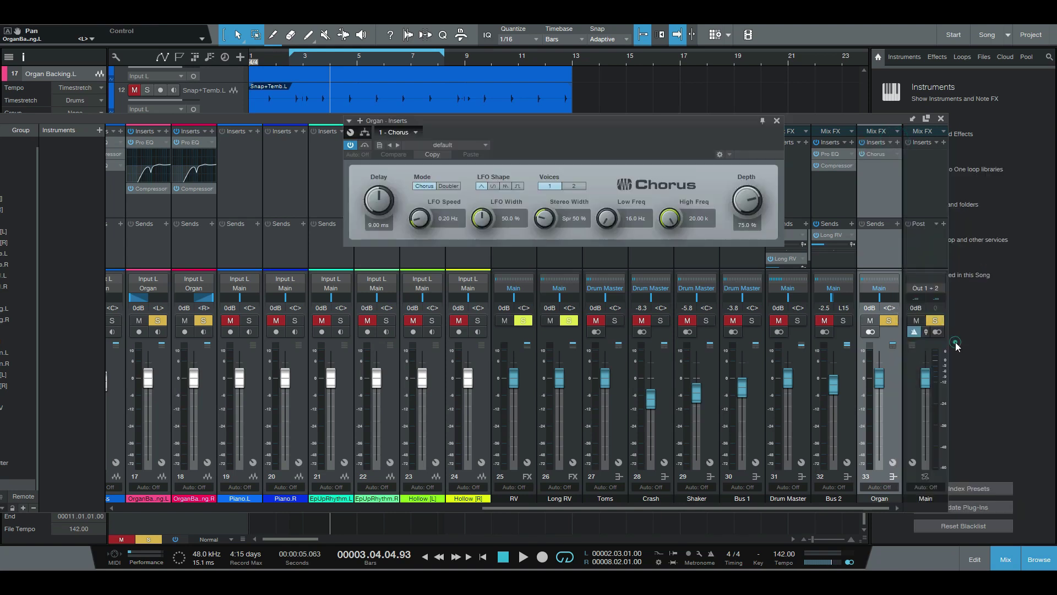
key(space)
drag(430, 221, 434, 217)
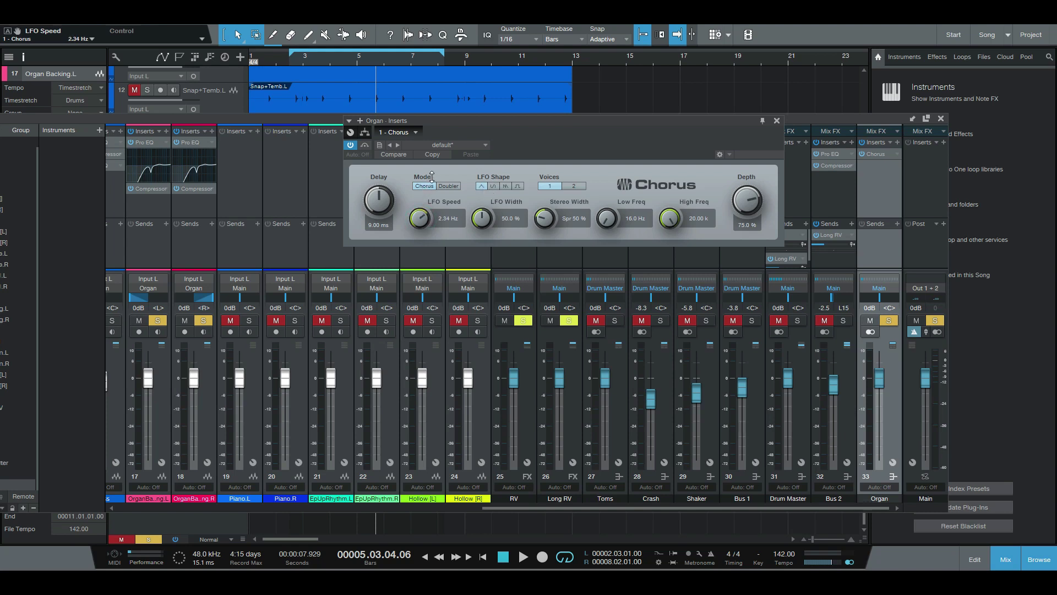
Step: Keep the Chorus mode after trying Doubler, set Delay to 8.46 ms and Stereo Width to 63%, and adjust the LFO Speed and Width
click(451, 187)
click(427, 184)
drag(418, 216, 377, 204)
drag(482, 220, 493, 205)
drag(556, 227, 549, 226)
drag(586, 131, 527, 147)
key(space)
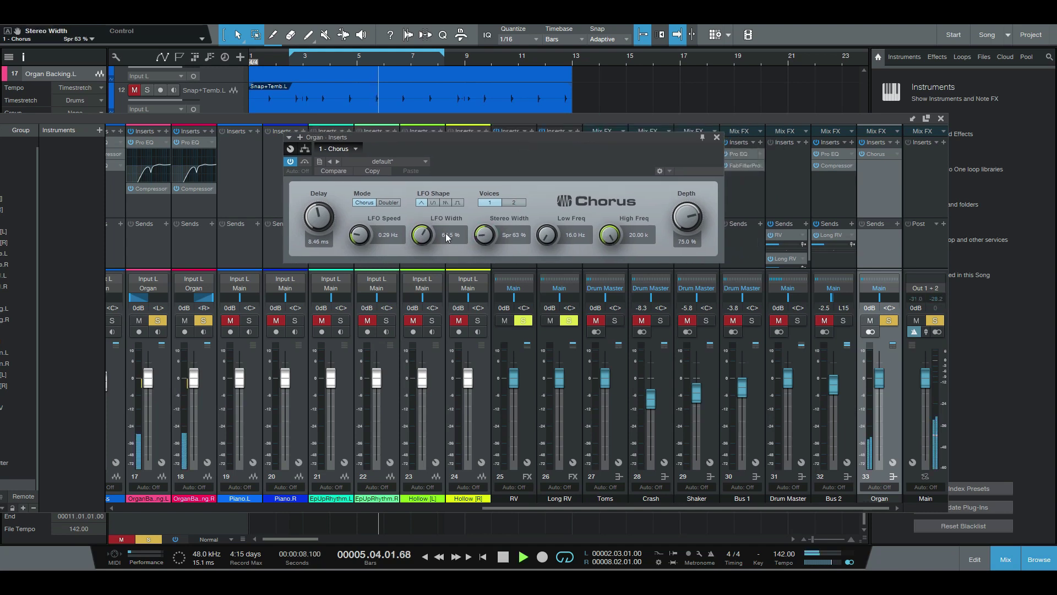
Step: Fine-tune the Chorus effect's LFO Speed and LFO Width while auditioning the organs, and close the effect
mouse_move(359, 231)
mouse_down()
mouse_move(365, 207)
mouse_move(361, 232)
mouse_up()
key(space)
key(space)
drag(423, 237, 425, 222)
click(717, 138)
Step: Bypass the Organ bus inserts during playback to compare the sound without the Chorus
click(862, 143)
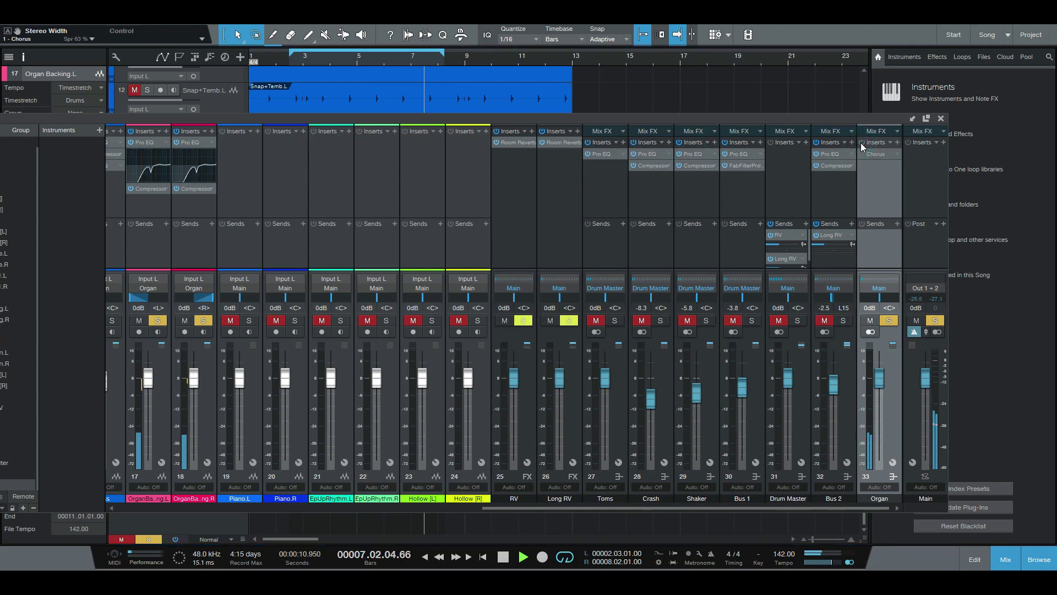
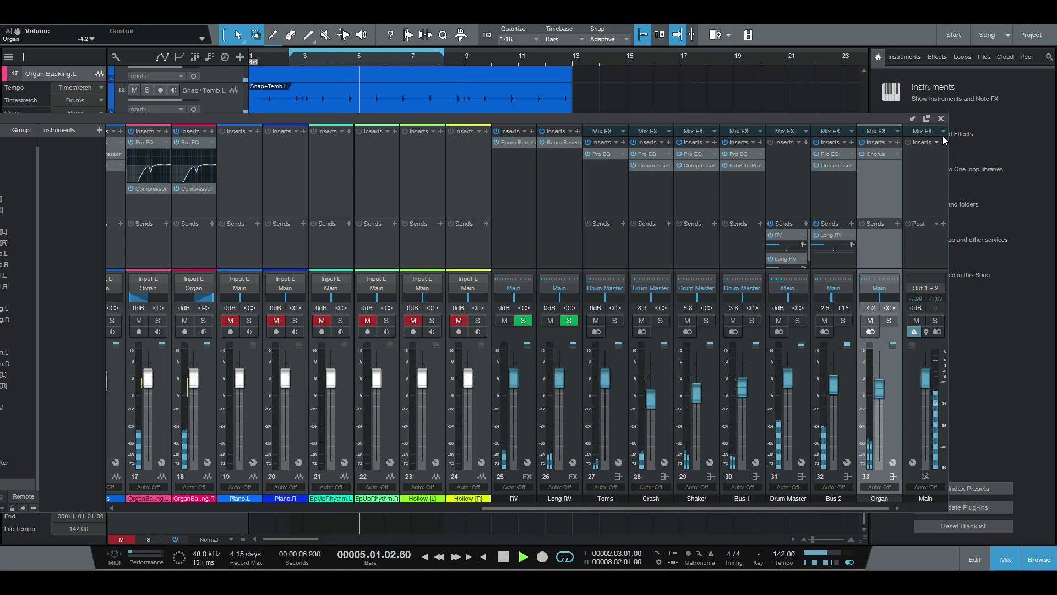
Step: Unmute the Piano.L and Piano.R tracks and pan them hard left and hard right
click(941, 119)
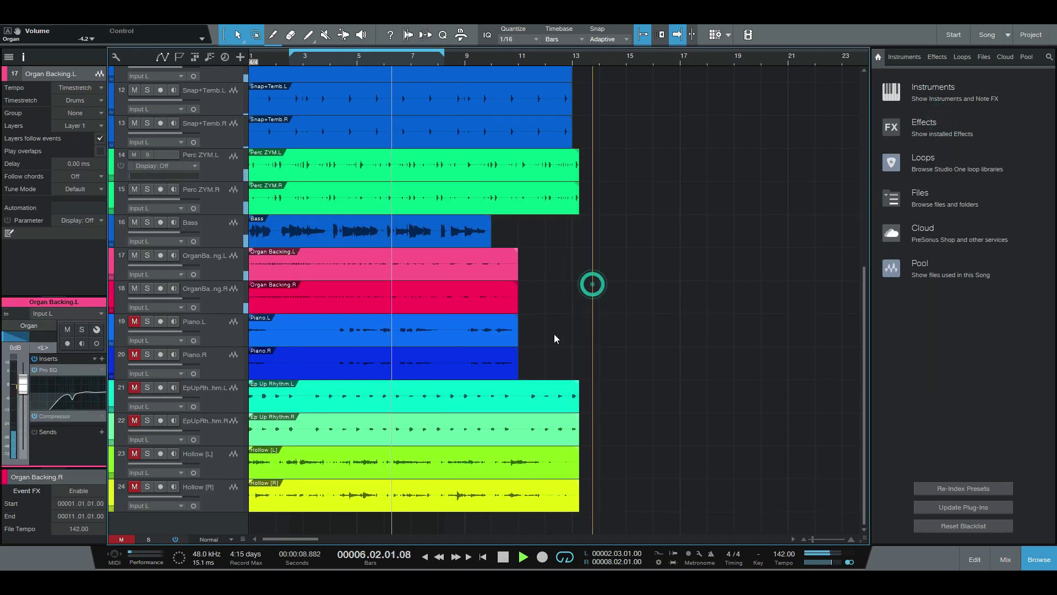
click(221, 301)
click(224, 327)
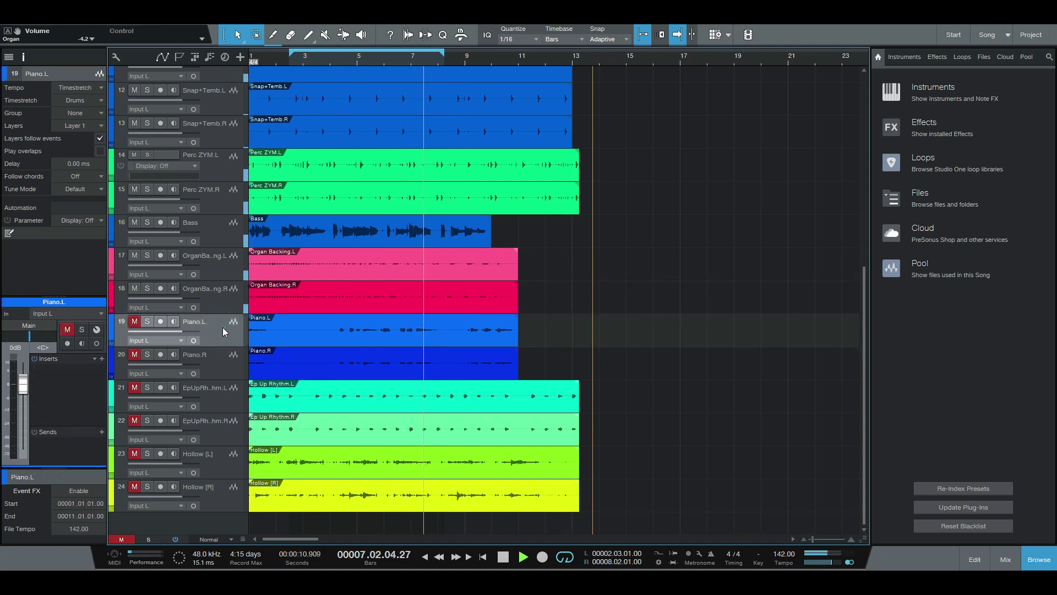
click(134, 321)
click(135, 355)
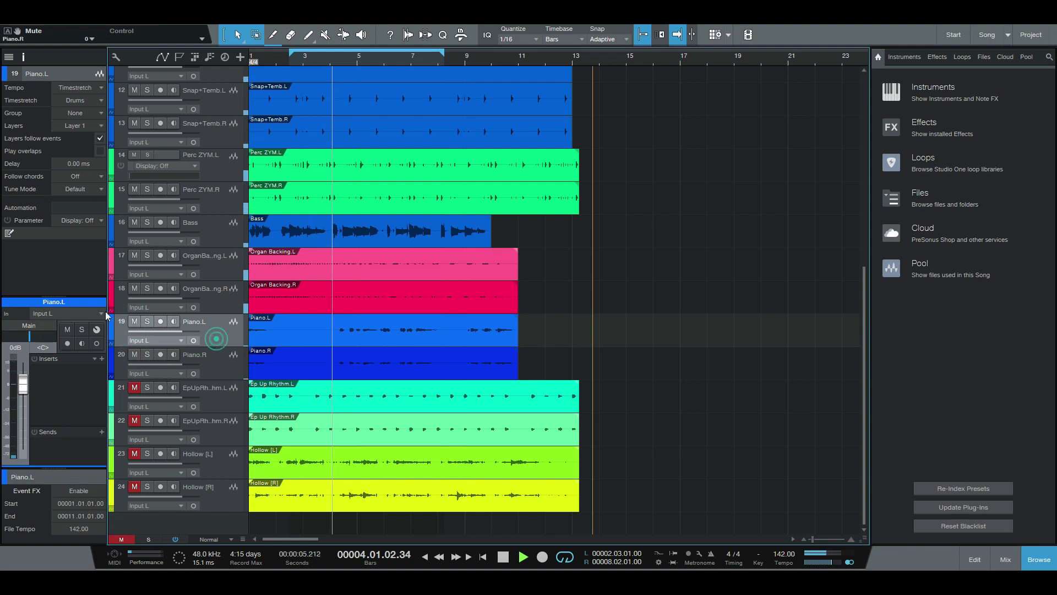
drag(30, 336, 214, 335)
click(216, 358)
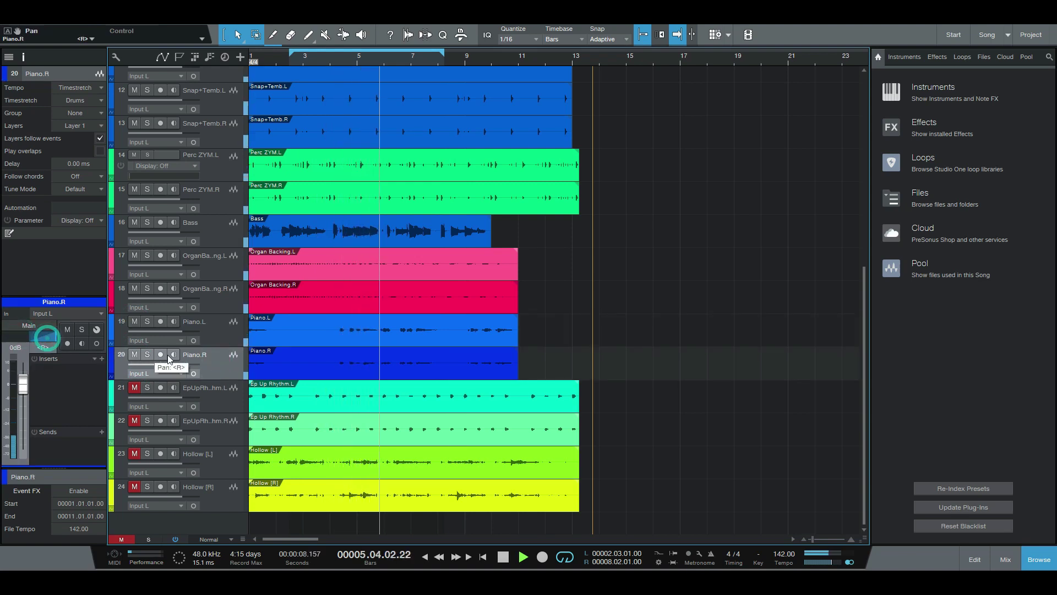
Step: Add a shared bus for the Piano.L and Piano.R channels and name it P
click(214, 337)
key(space)
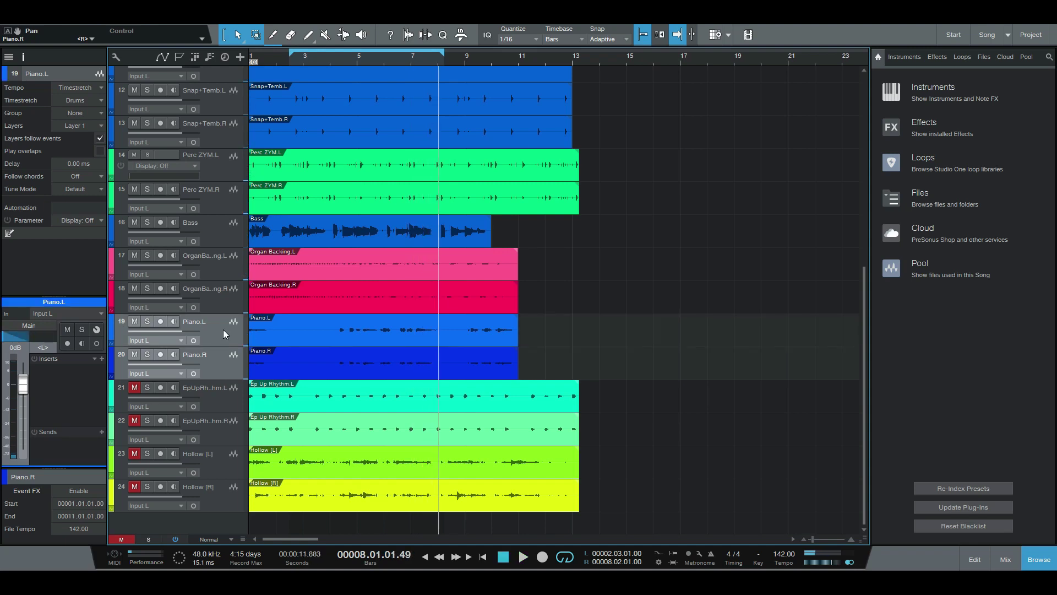
key(F3)
drag(495, 507, 744, 509)
right_click(521, 412)
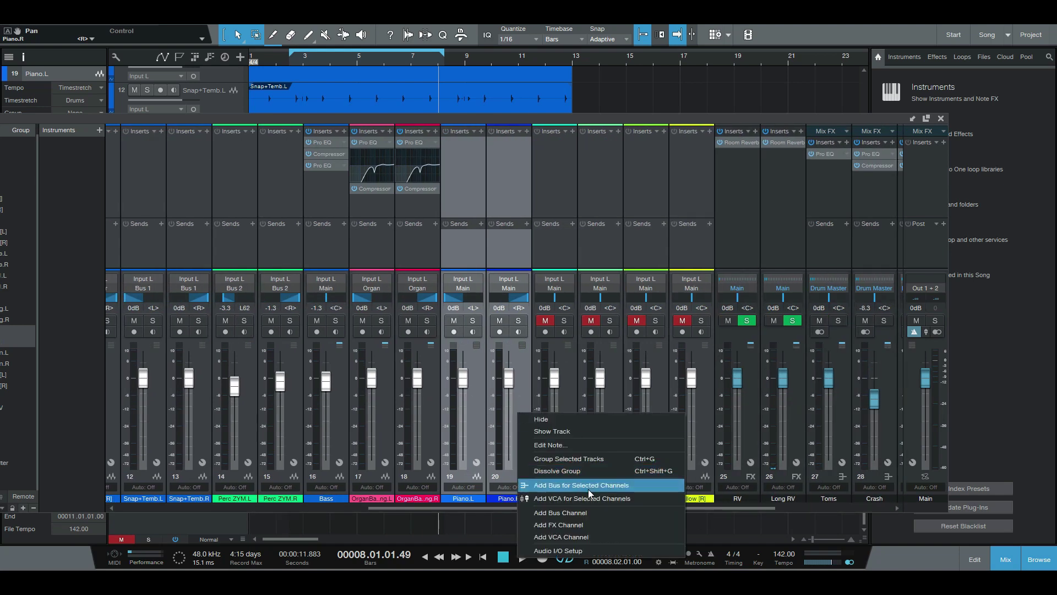
click(562, 488)
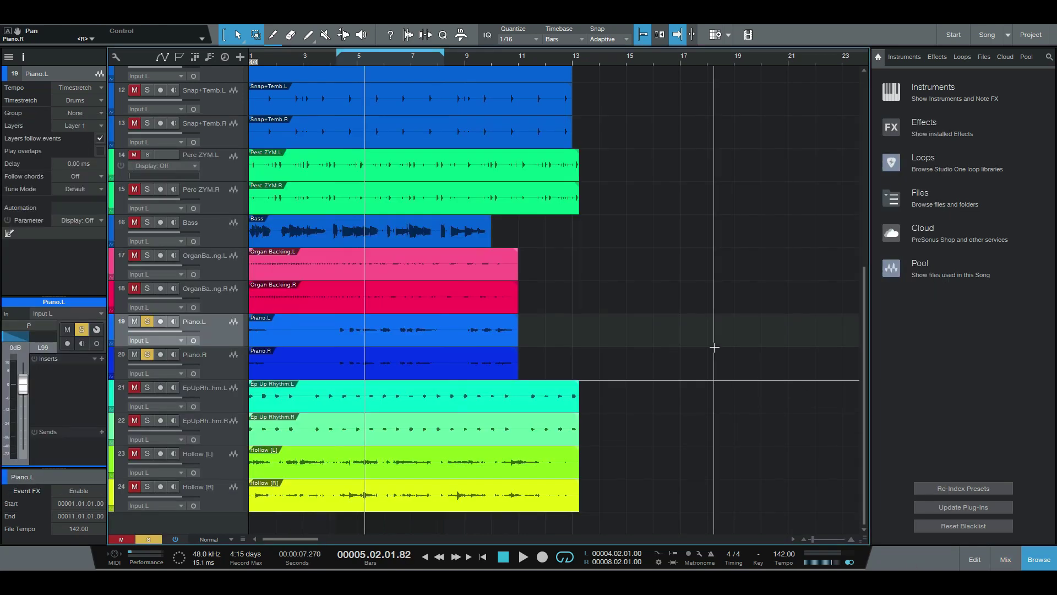
click(709, 342)
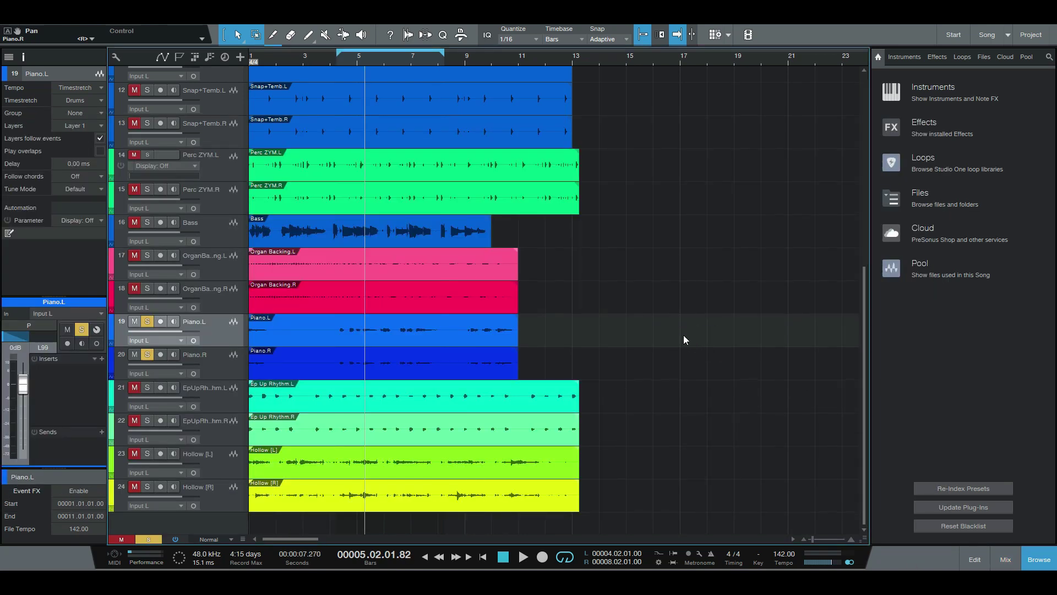
Step: Audition the soloed piano tracks and insert a Pro EQ on their bus
key(space)
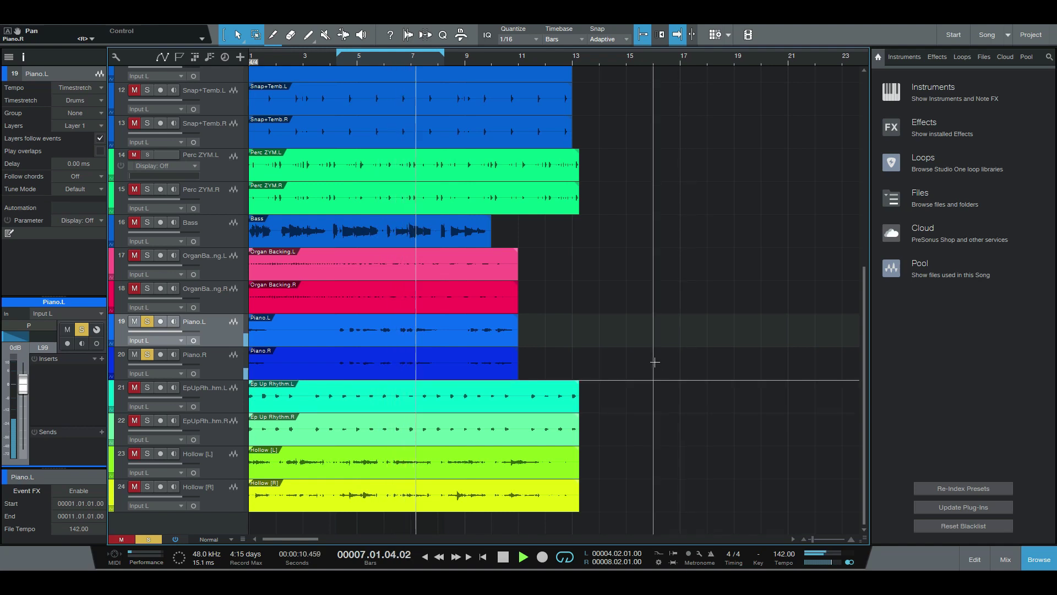
key(F3)
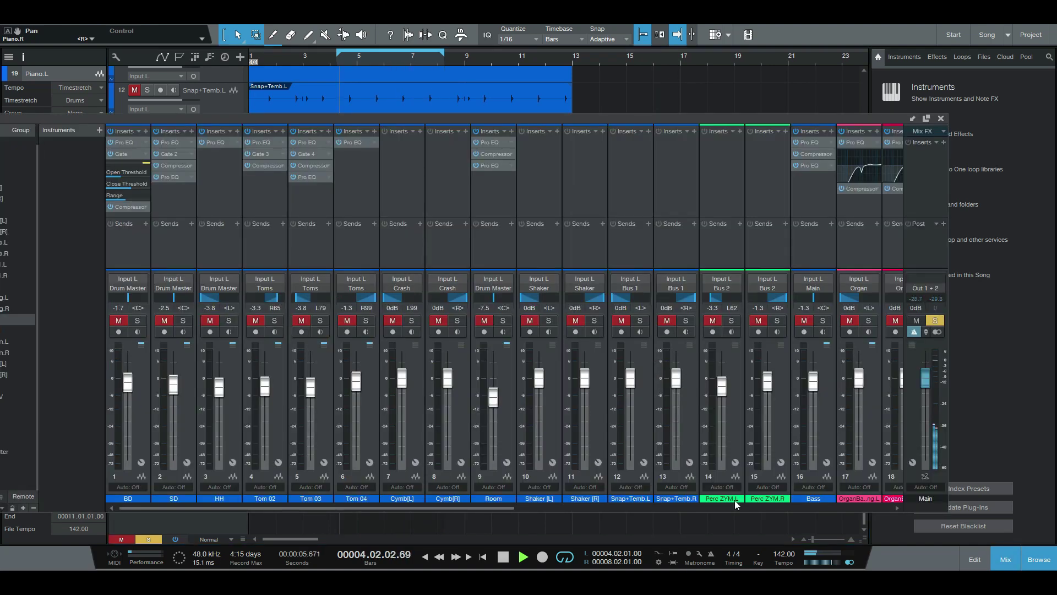
drag(497, 507, 777, 522)
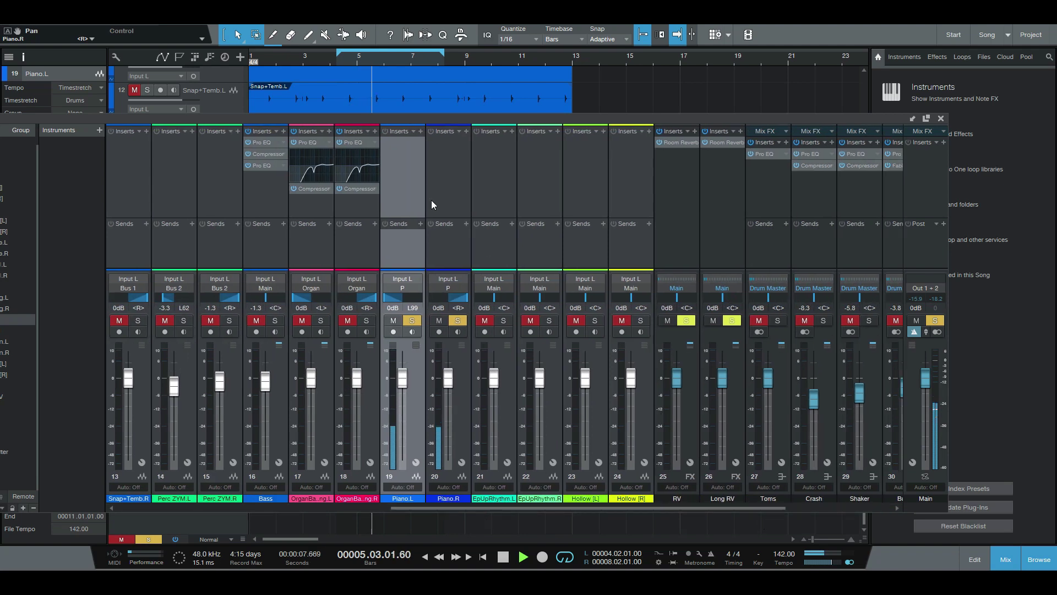
drag(457, 507, 661, 513)
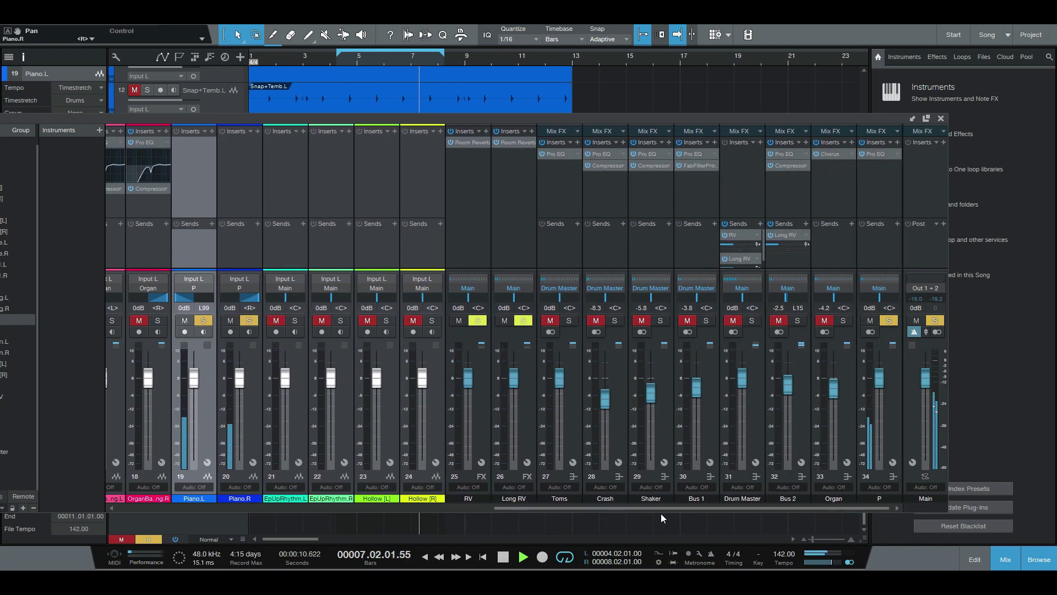
Step: Rename the piano bus as Piano and play the soloed pianos through it
click(883, 186)
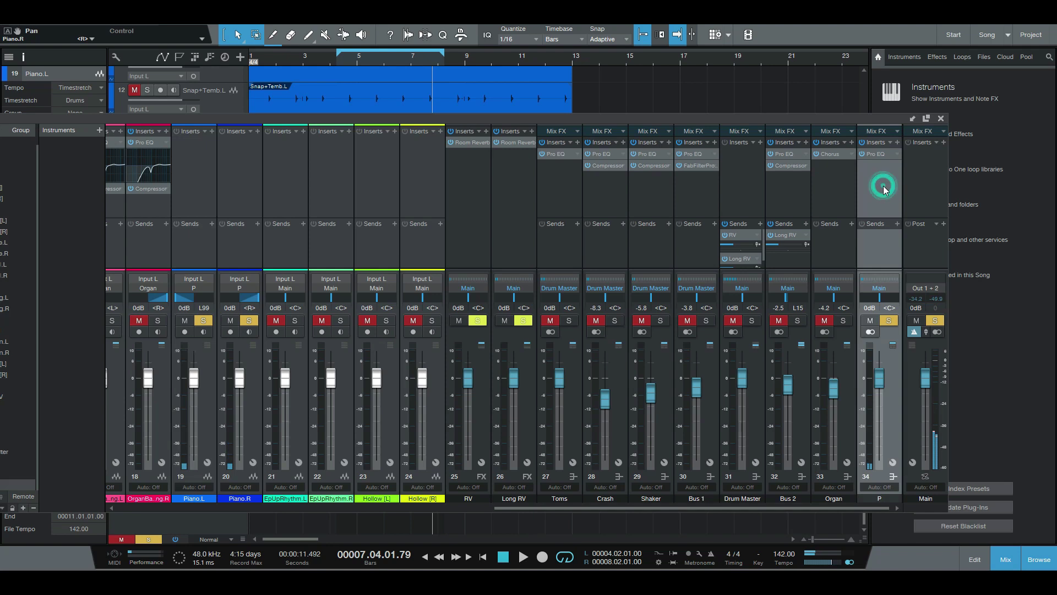
double_click(883, 499)
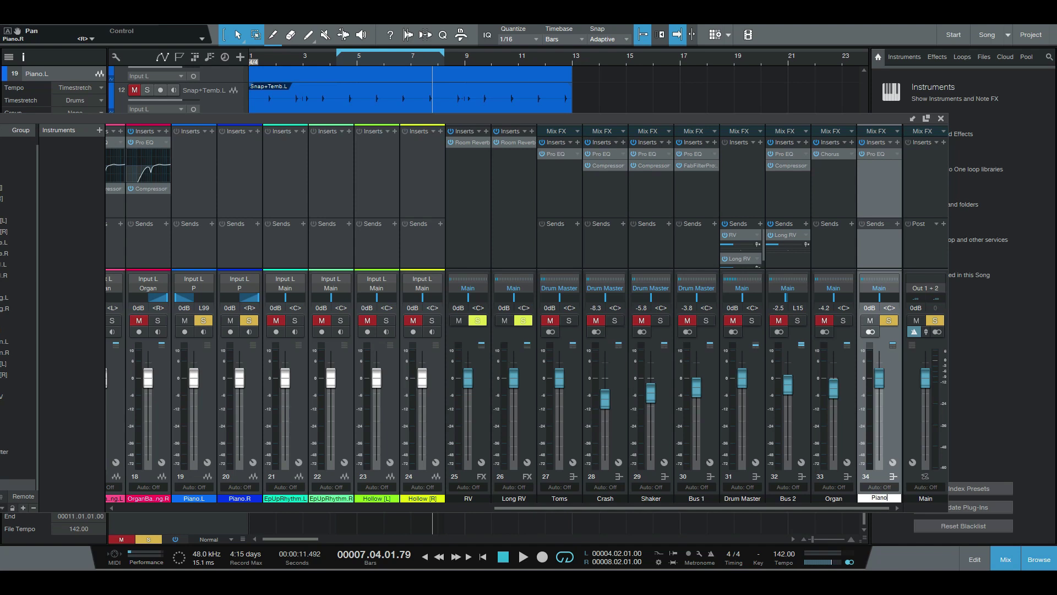
key(space)
key(space)
Step: Enable the low cut in the Piano bus's Pro EQ and set it to 108 Hz
click(884, 154)
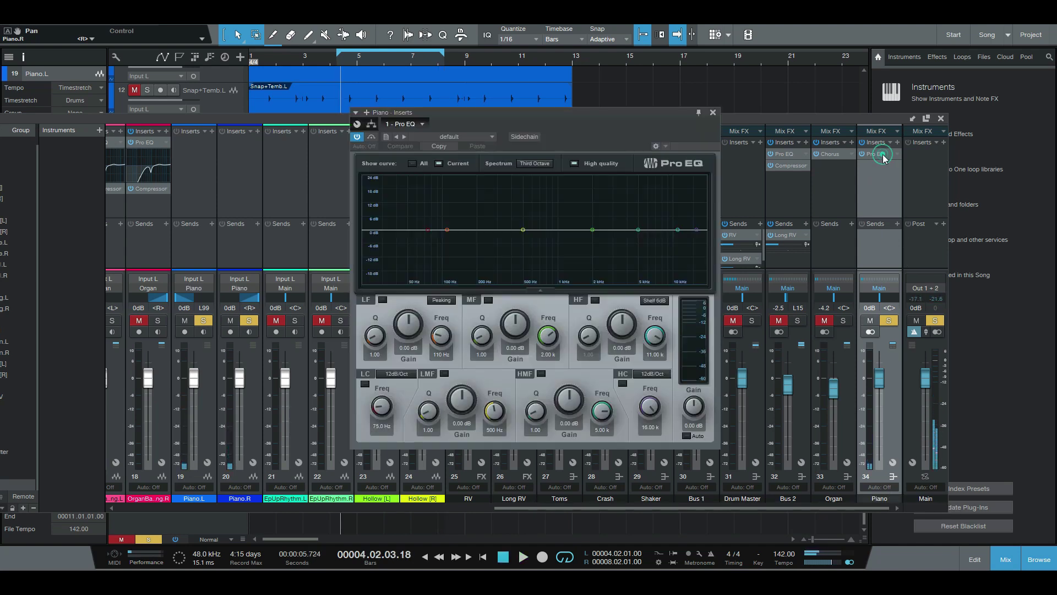
click(426, 231)
key(space)
drag(427, 230, 447, 229)
Step: Sweep the Pro EQ's LMF band during playback and settle on a 7.88 dB cut at 372 Hz with Q 3.70
drag(524, 230, 500, 209)
scroll(509, 213, up, 7)
key(space)
key(space)
Step: Cut the MF band by 4 dB at 1 kHz with Q 2.80, boost the HMF band 3.29 dB at 3.44 kHz, and close the EQ
key(space)
key(space)
drag(494, 409, 466, 430)
key(space)
drag(592, 230, 558, 241)
drag(638, 229, 620, 223)
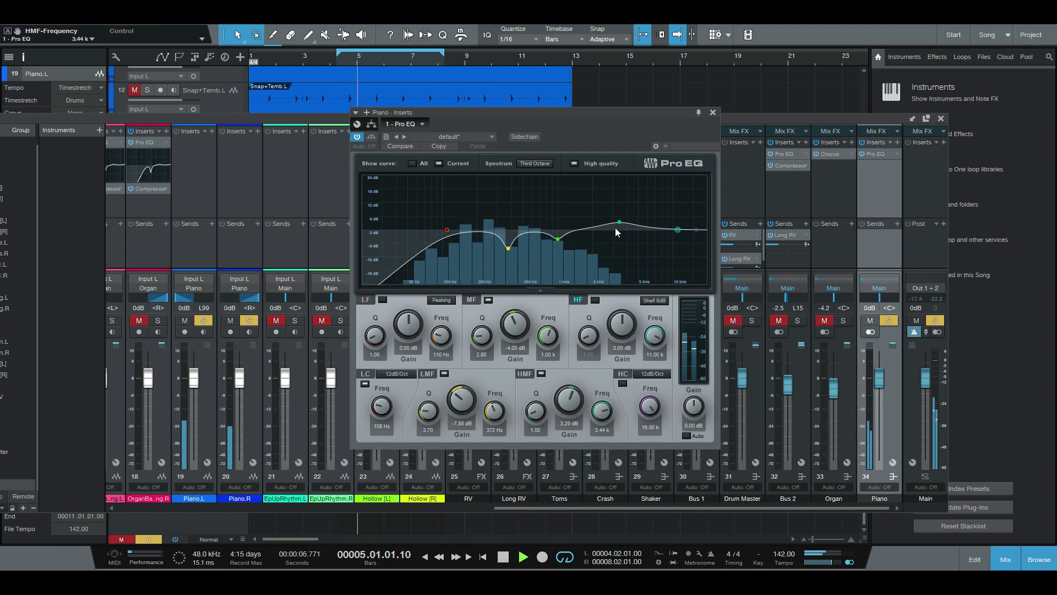
click(712, 112)
Step: Insert a Compressor on the Piano bus with a 3.8:1 ratio and a threshold of -27.96 dB
click(897, 142)
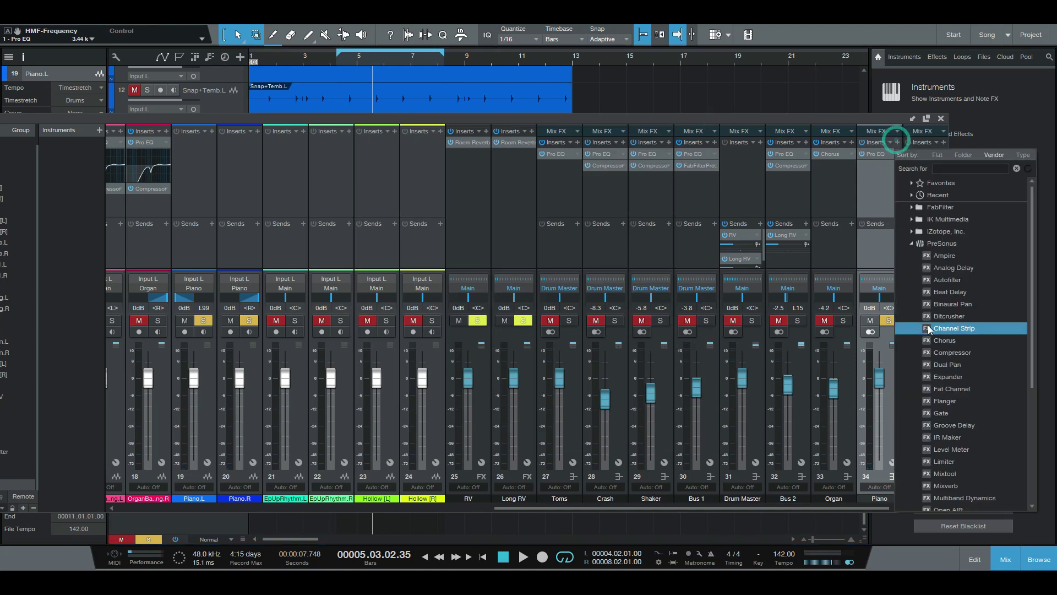
click(948, 352)
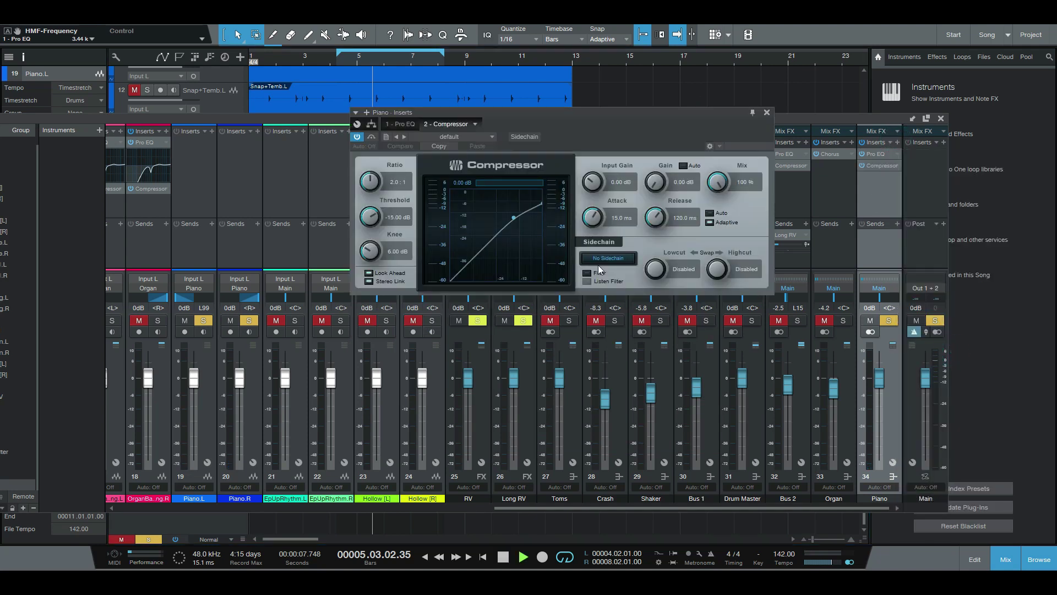
drag(369, 215, 369, 227)
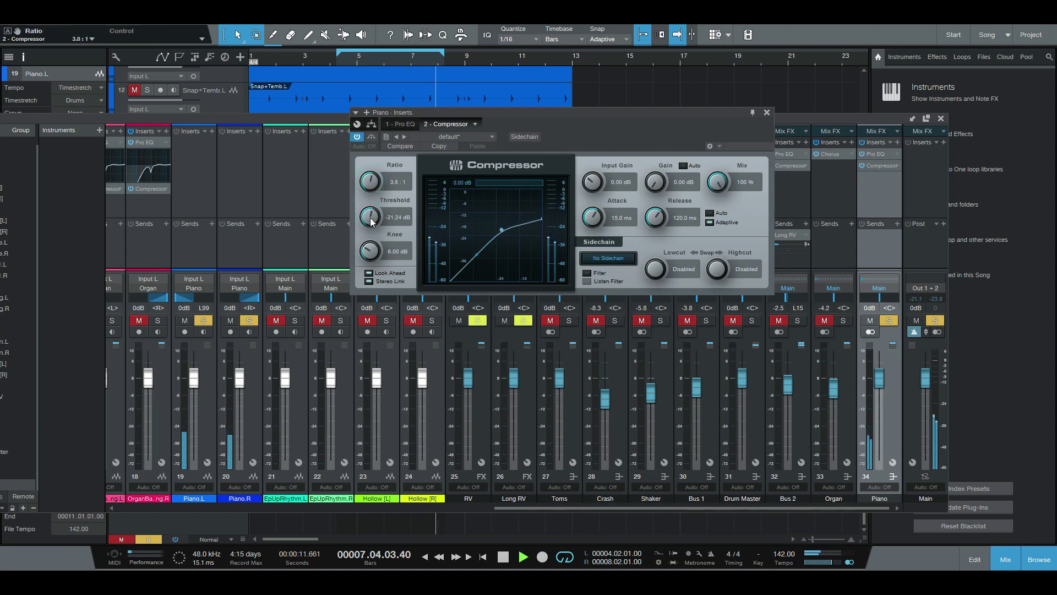
mouse_move(371, 220)
mouse_down()
mouse_move(375, 254)
mouse_move(372, 211)
mouse_move(371, 225)
mouse_up()
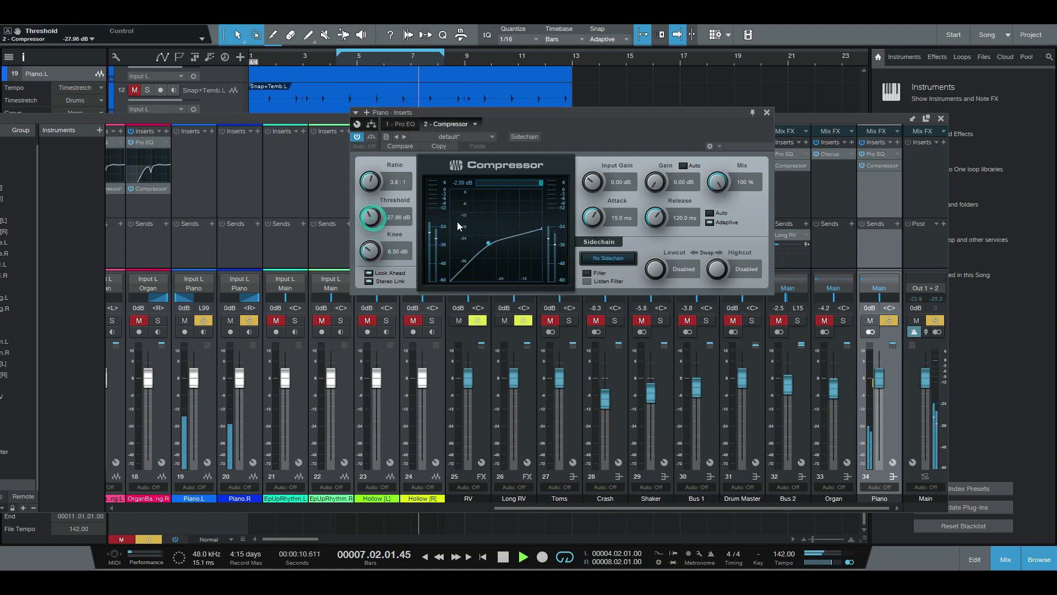
Step: Adjust the Compressor's attack, set its gain to 4.56 dB, and close it
drag(596, 224, 598, 219)
drag(655, 185, 656, 184)
click(767, 112)
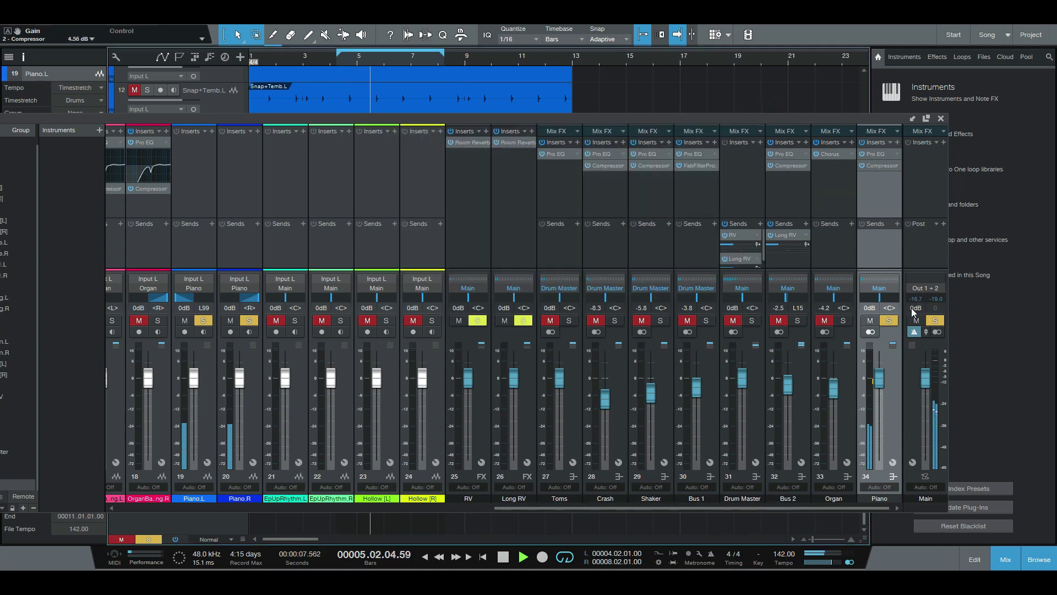
Step: Unsolo the Piano bus, lower its volume to -3.3 dB in the full mix, and close the mixer
click(889, 321)
drag(886, 378, 881, 381)
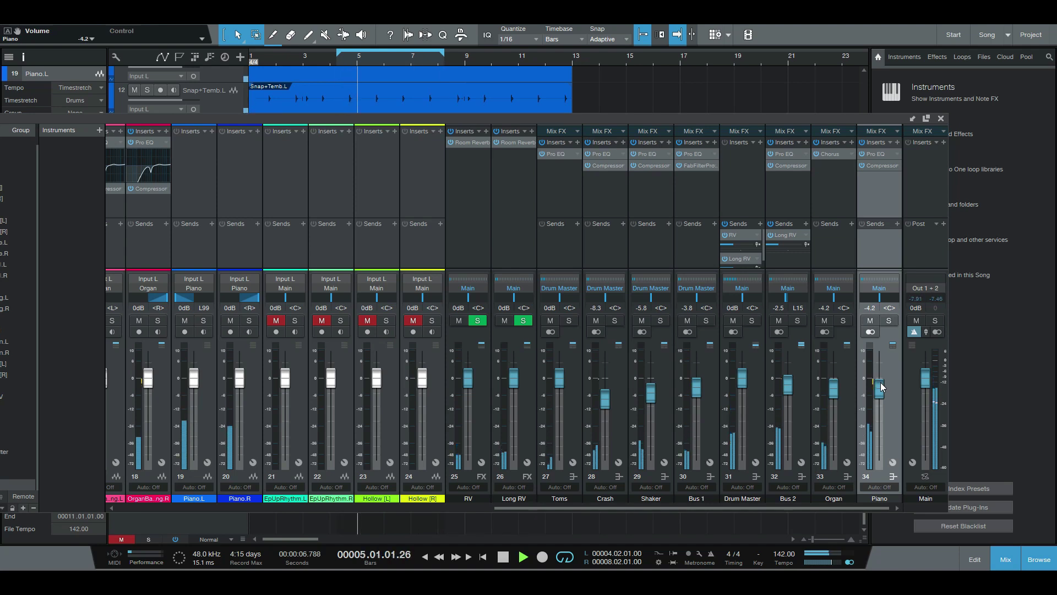
click(942, 118)
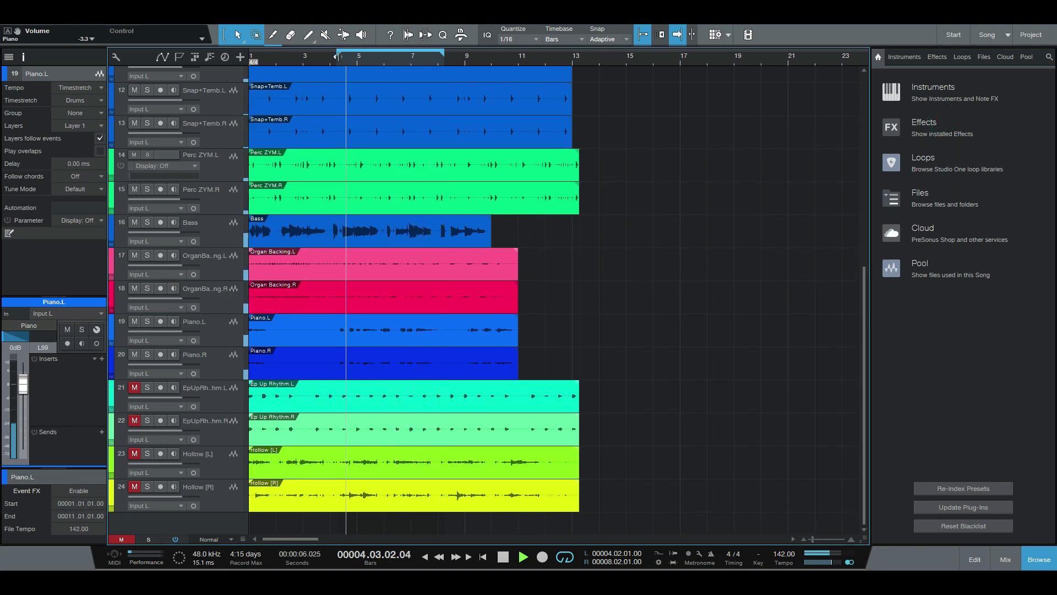
Step: Unmute the Ep Up Rhythm.L and Ep Up Rhythm.R tracks and pan them hard left and hard right
click(220, 395)
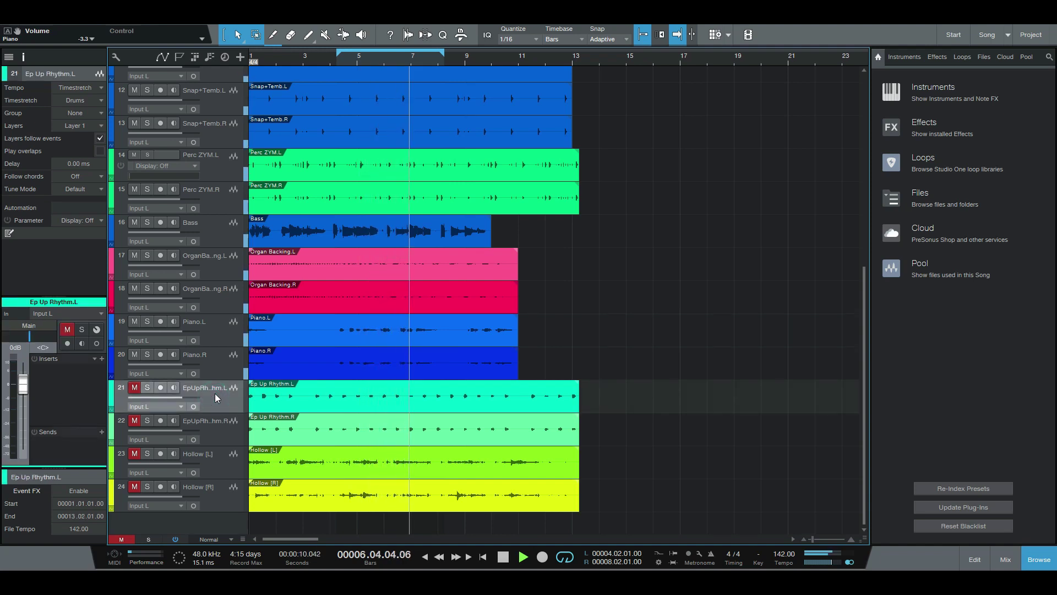
key(space)
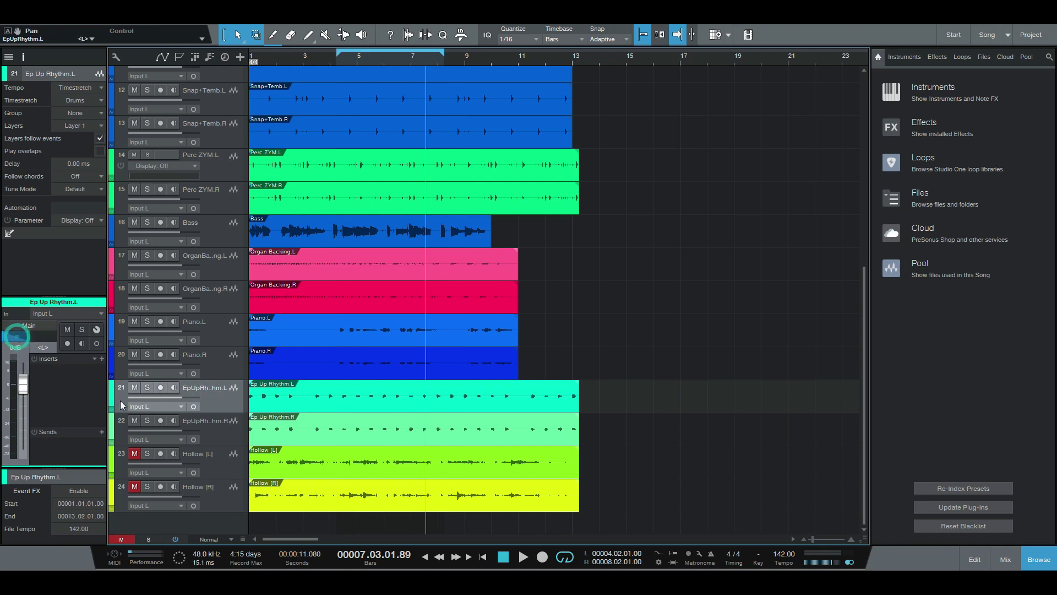
click(216, 437)
drag(53, 344, 171, 394)
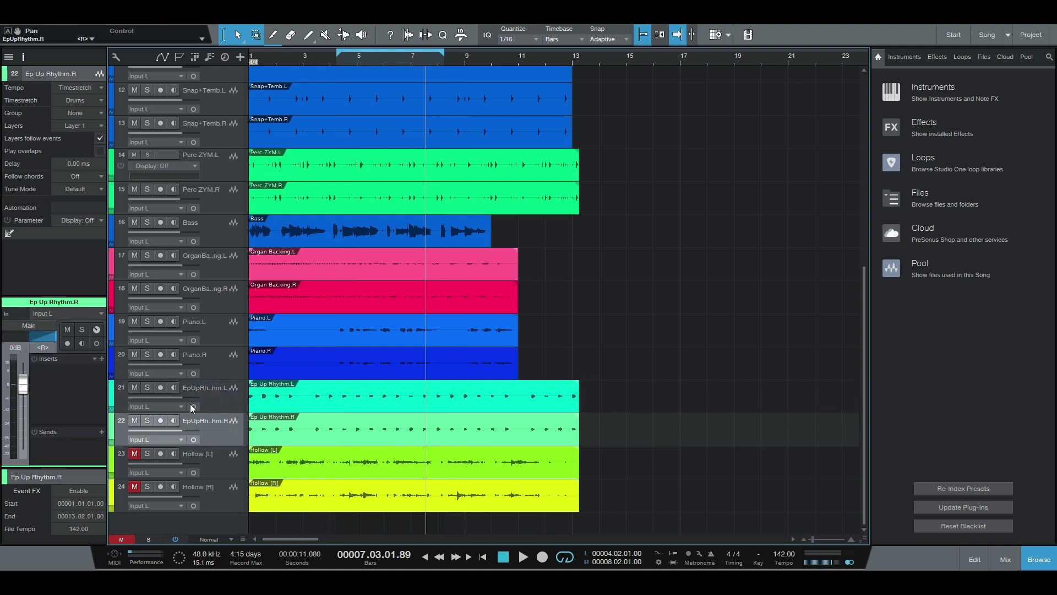
Step: Add a shared bus for the two Ep Up Rhythm channels and name it RHY
click(222, 408)
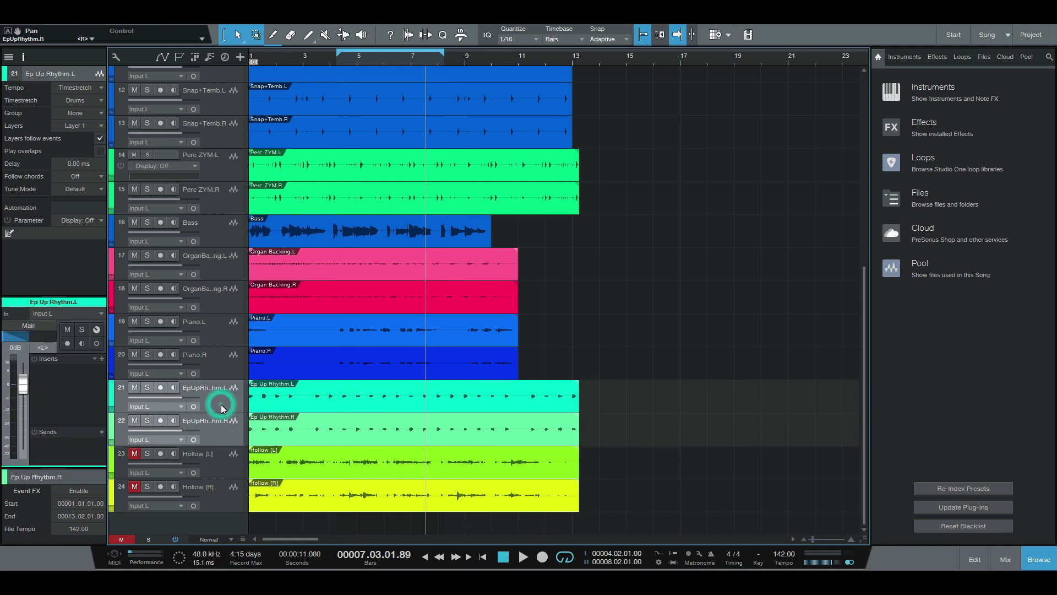
key(F3)
drag(469, 510, 713, 475)
right_click(463, 417)
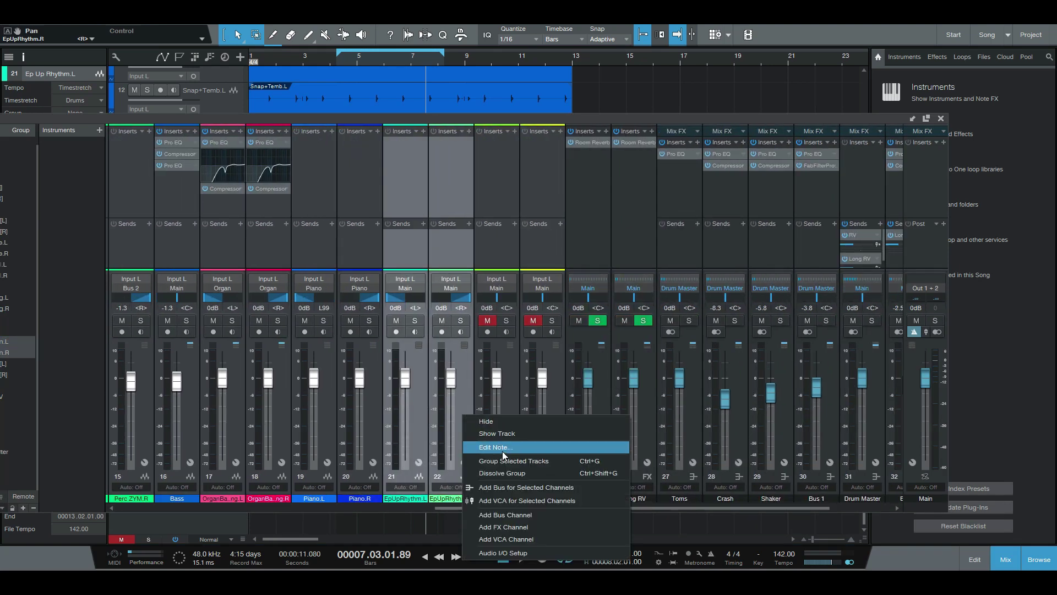
click(511, 487)
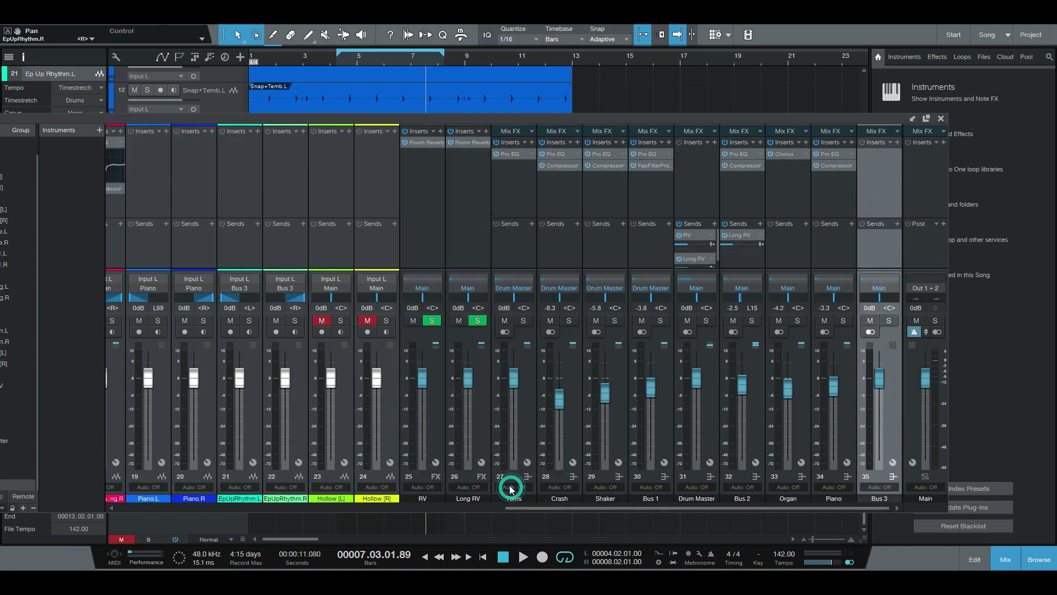
double_click(882, 497)
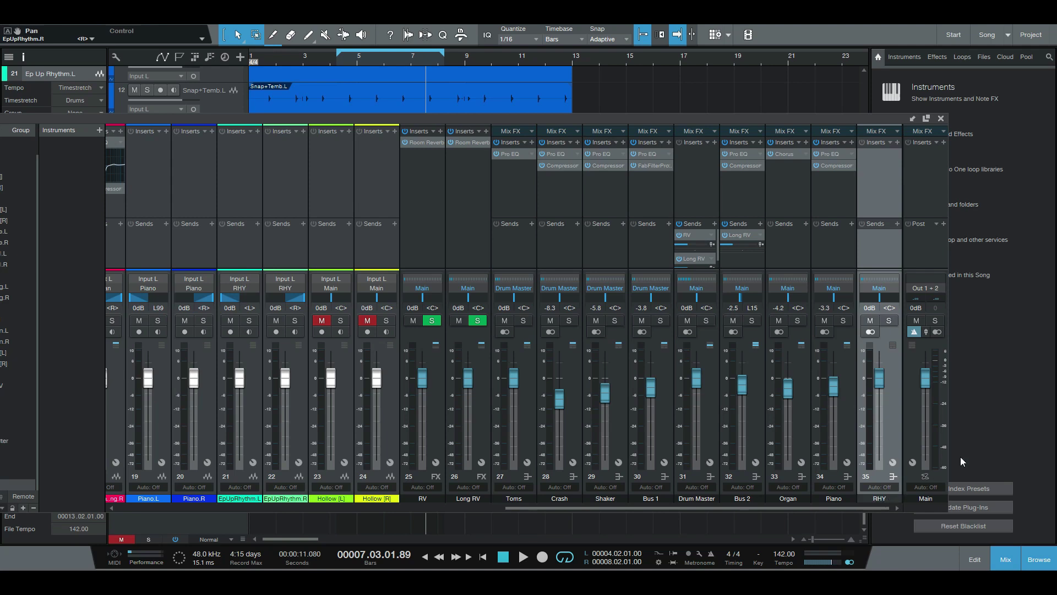
Step: Solo the RHY bus, audition the two Ep Up Rhythm tracks while enlarging the track heights, and clear the solo
click(889, 320)
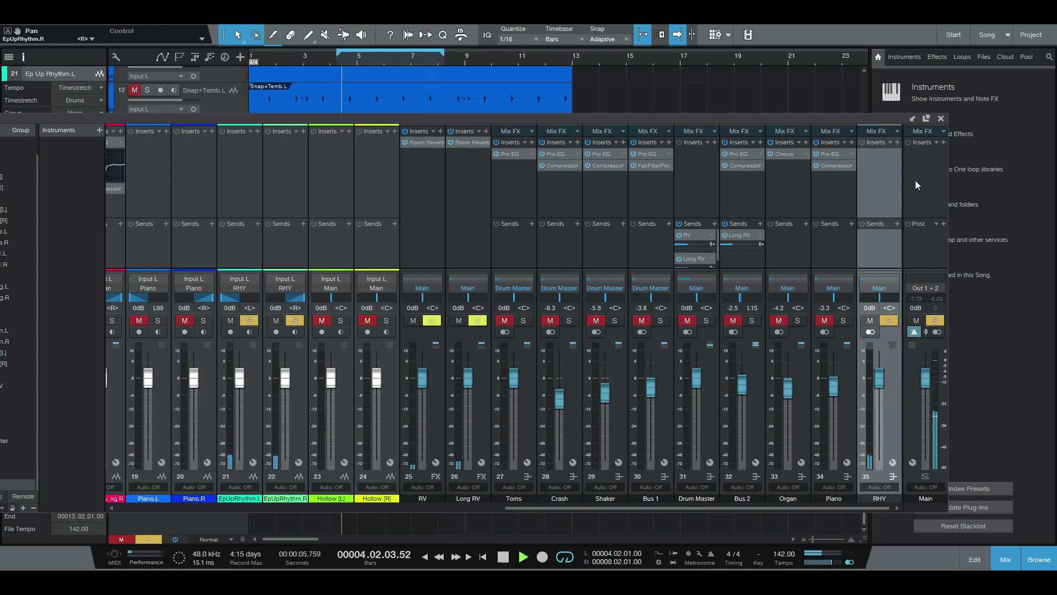
click(942, 118)
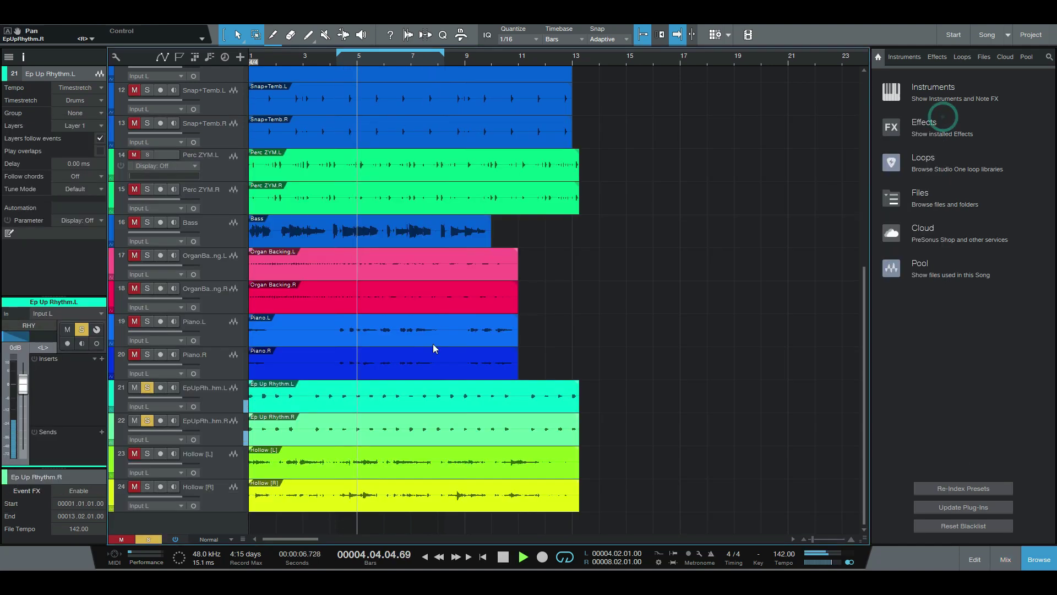
click(219, 407)
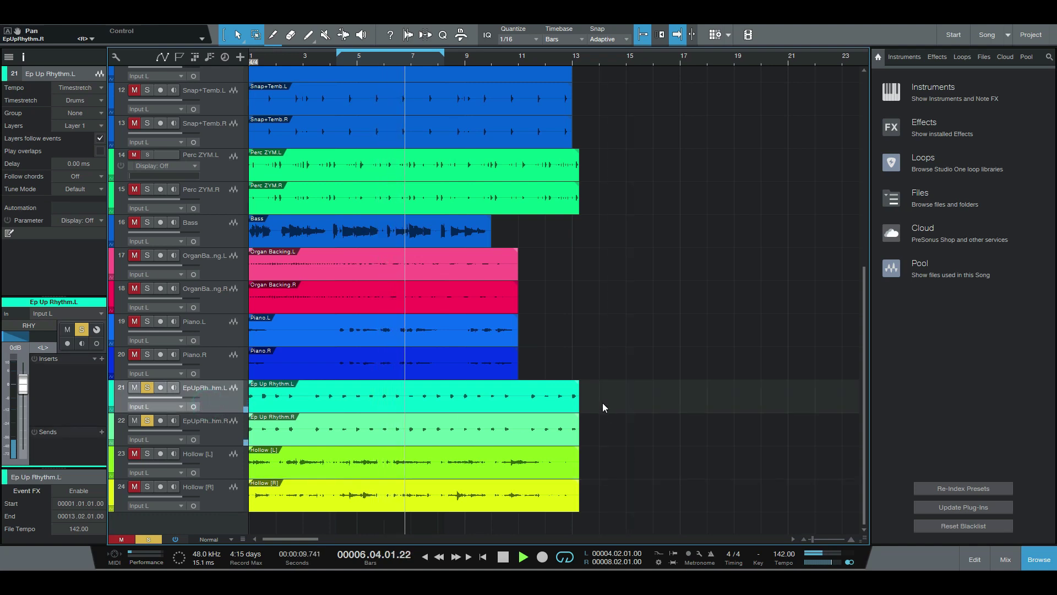
scroll(603, 395, up, 1)
scroll(606, 392, down, 4)
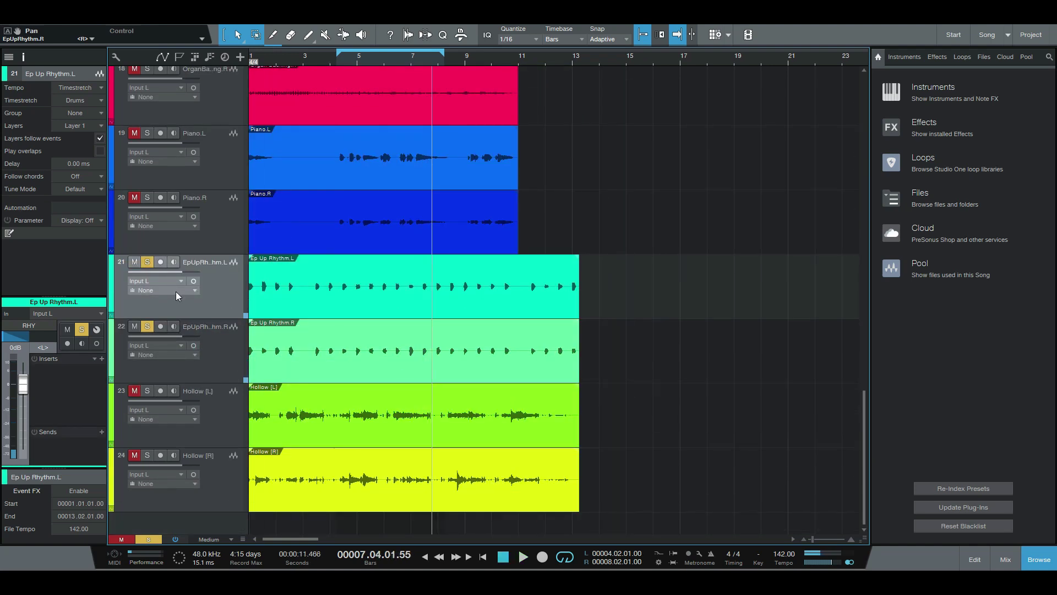
click(147, 328)
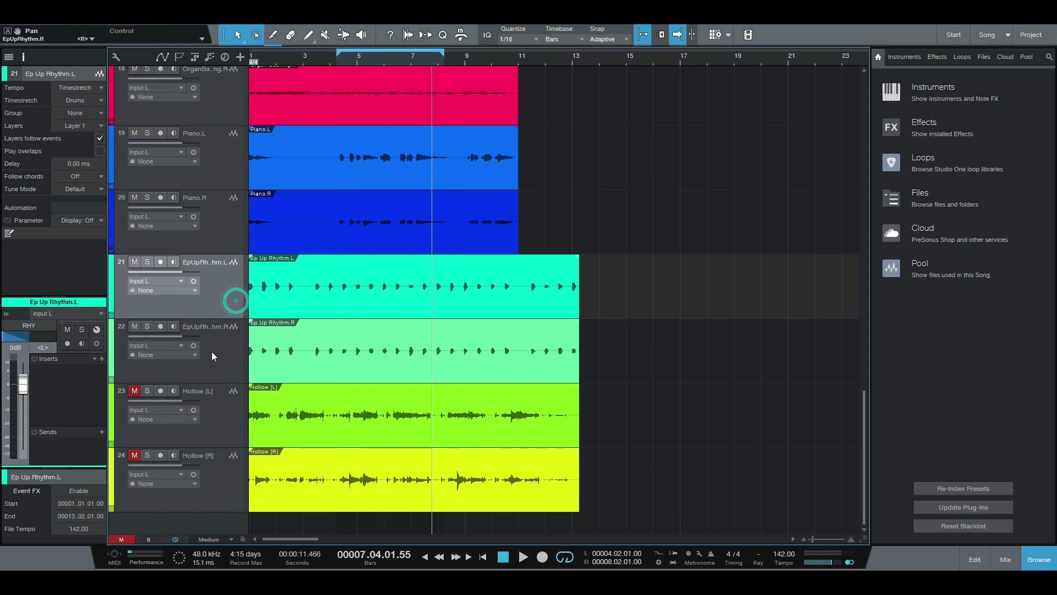
Step: Rename the RHY bus that carries the two Ep Up Rhythm tracks to EP
click(216, 312)
click(217, 347)
click(219, 313)
click(216, 350)
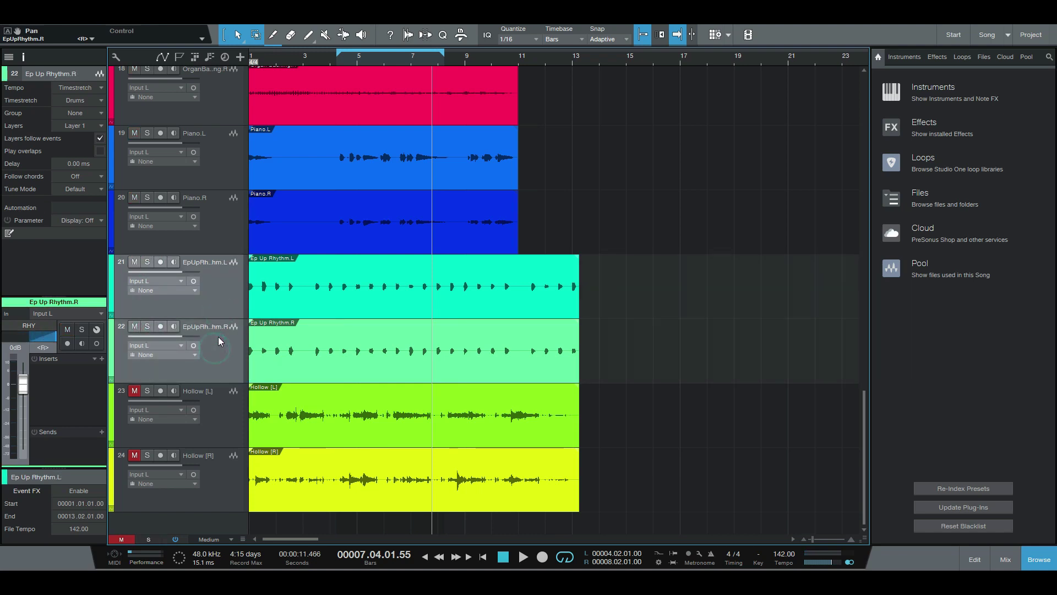
key(F3)
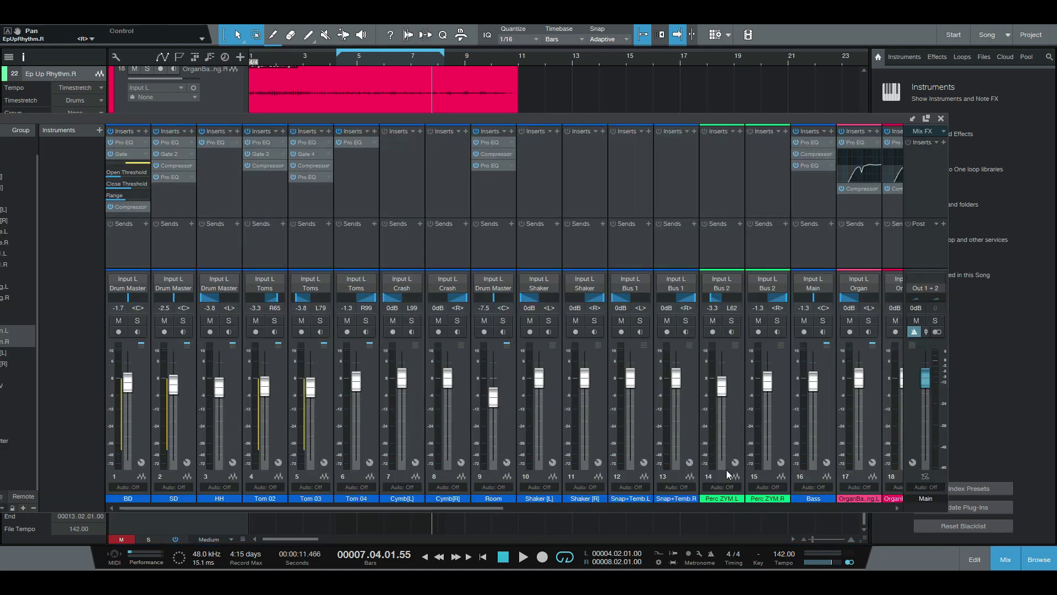
drag(502, 508, 900, 507)
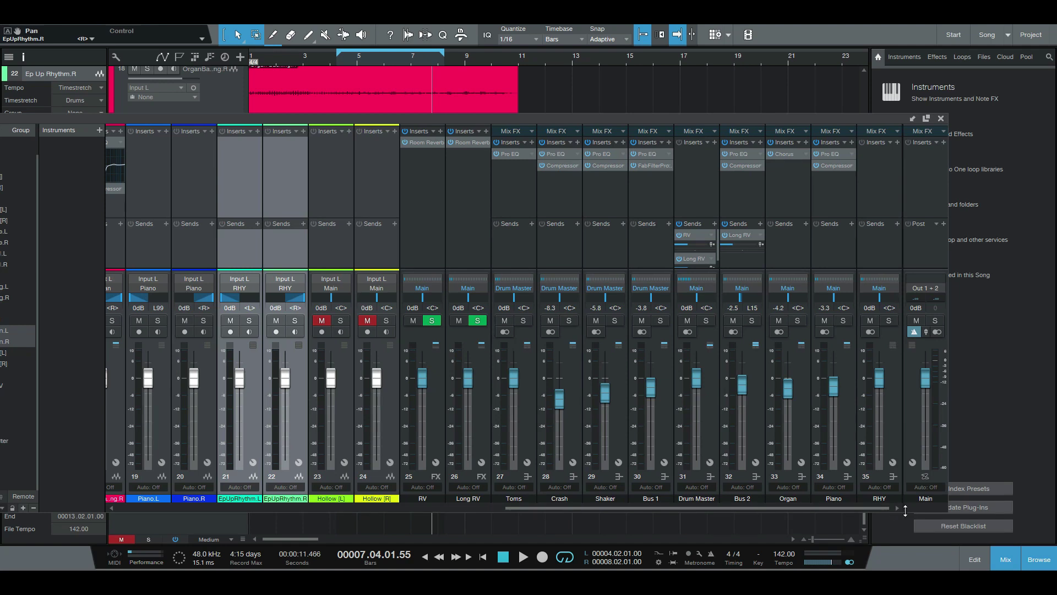
double_click(880, 498)
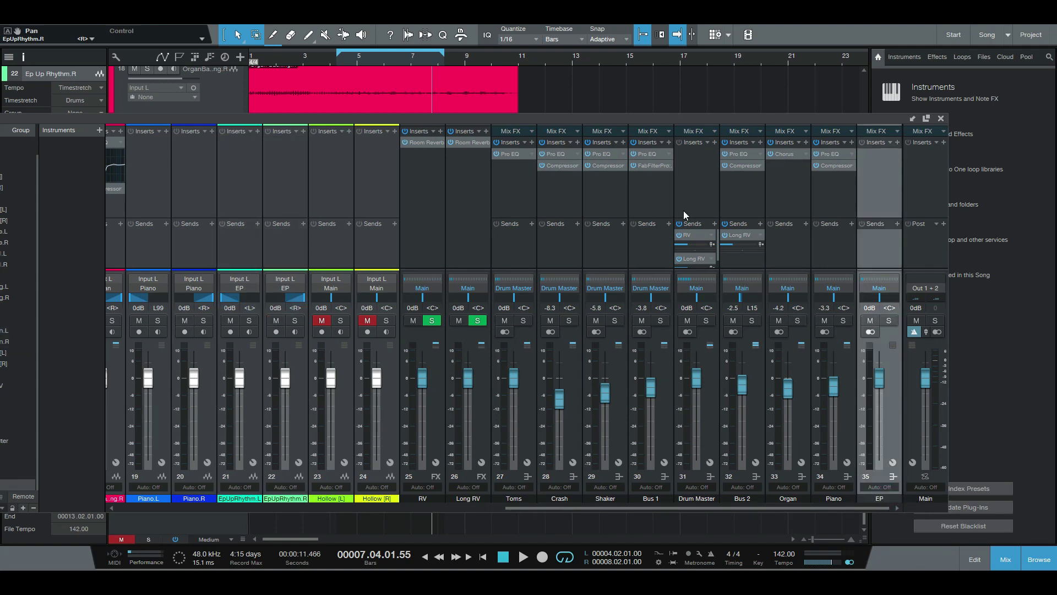
Step: Play the full mix, solo the EP bus, and insert a Pro EQ on it
click(655, 93)
key(space)
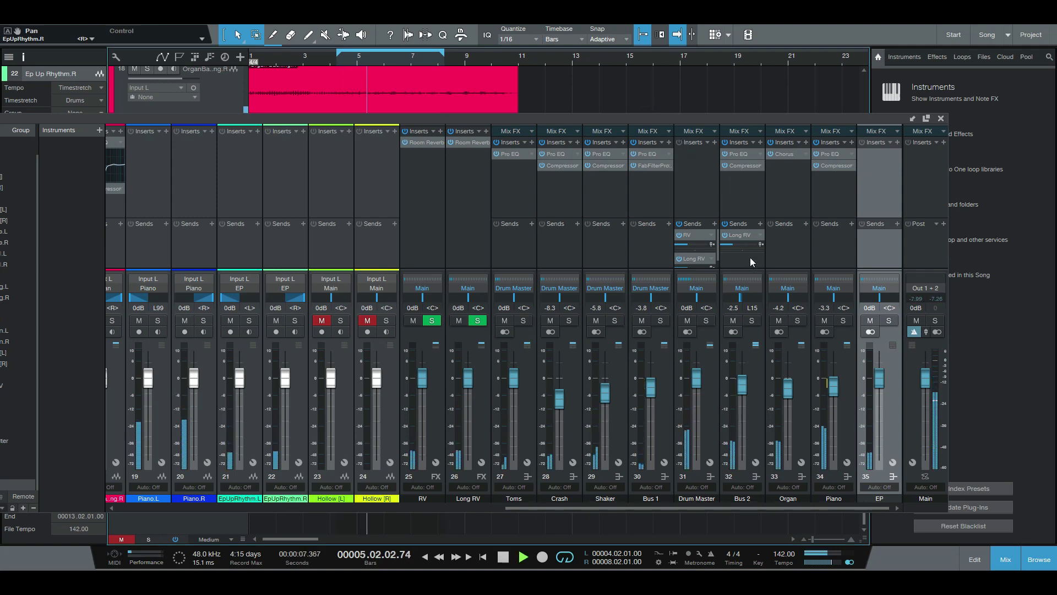
drag(656, 123, 655, 99)
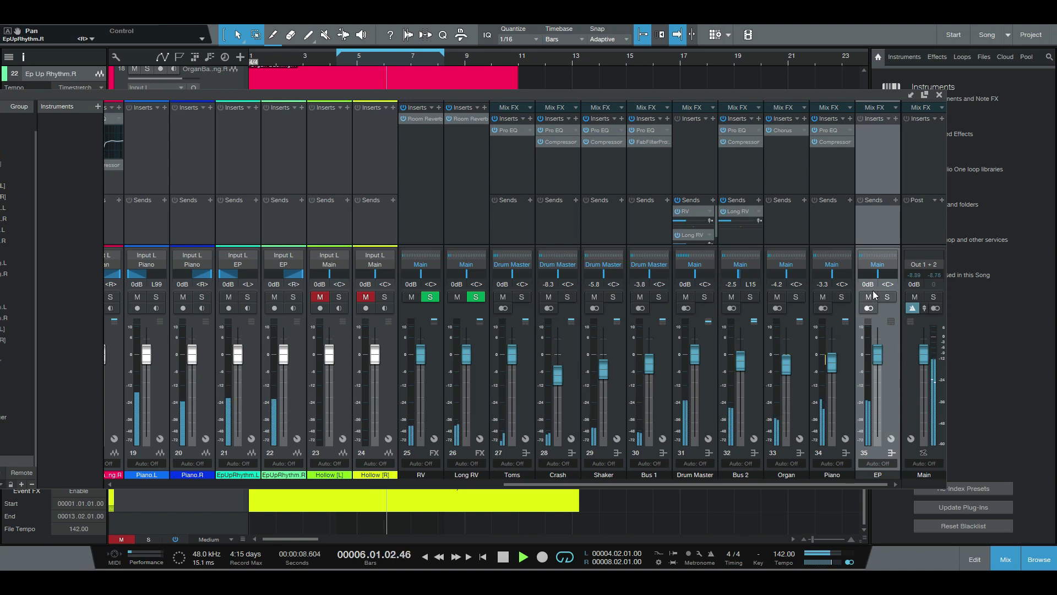
click(887, 297)
click(896, 119)
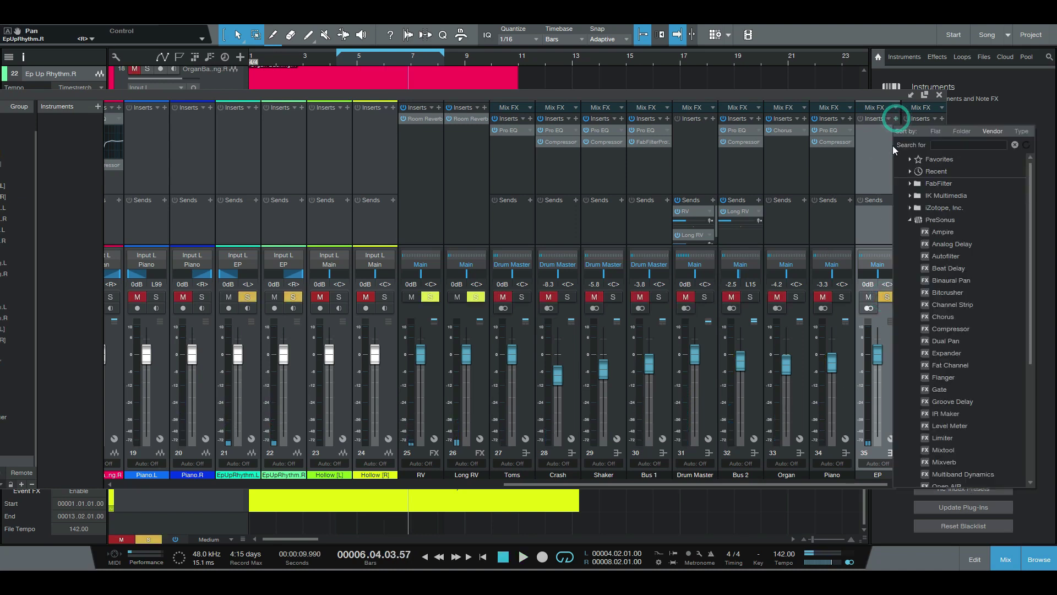
scroll(956, 413, down, 4)
click(951, 398)
key(space)
Step: Shape the EP bus EQ: low cut at 215 Hz, -5.65 dB at 519 Hz, -2.62 dB at 1.12 kHz, +2.35 dB at 2.07 kHz
drag(426, 230, 523, 196)
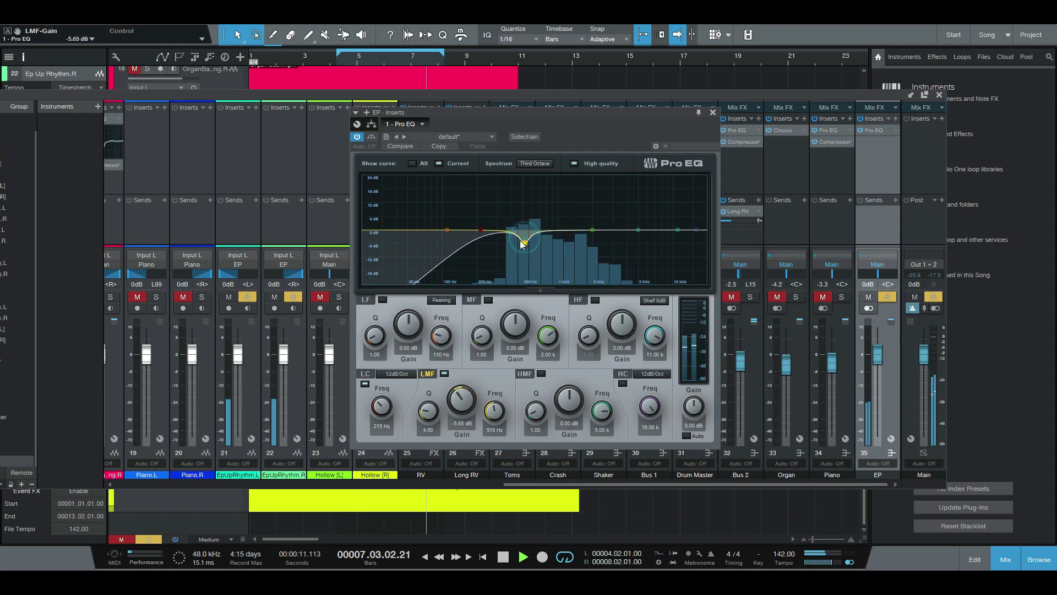
drag(448, 231, 571, 209)
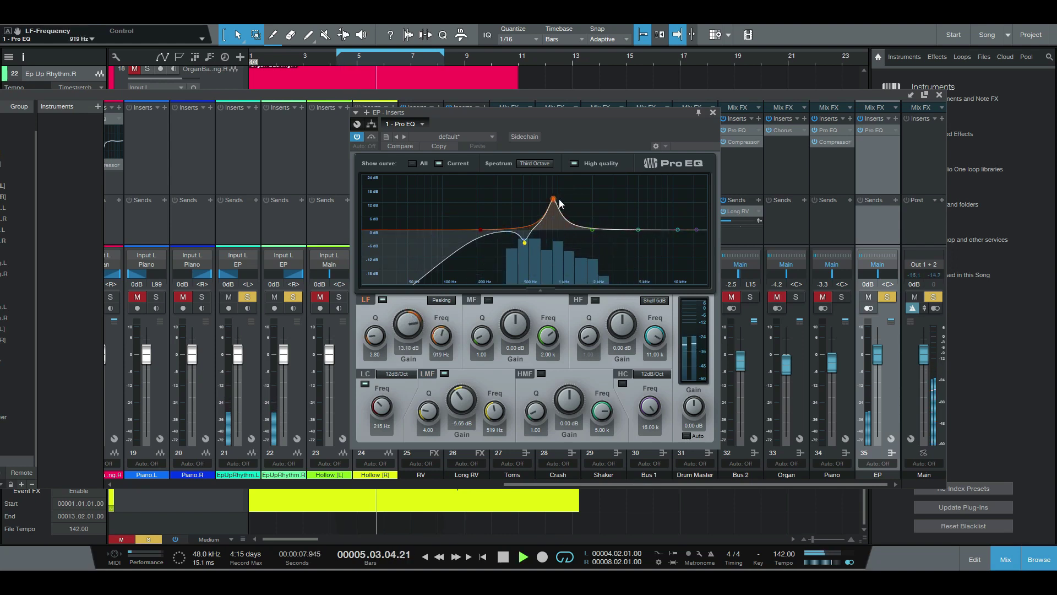
drag(605, 204, 594, 224)
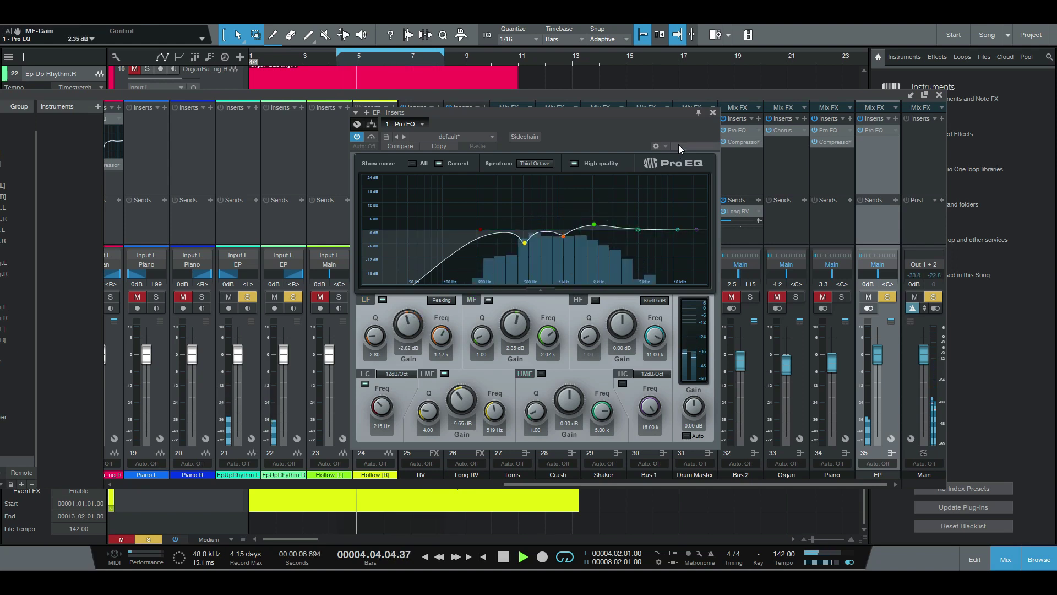
click(712, 113)
key(space)
Step: Insert a Compressor on the EP bus with a threshold of about -28 dB, ratio 3.4:1 and 2.64 dB gain
click(878, 168)
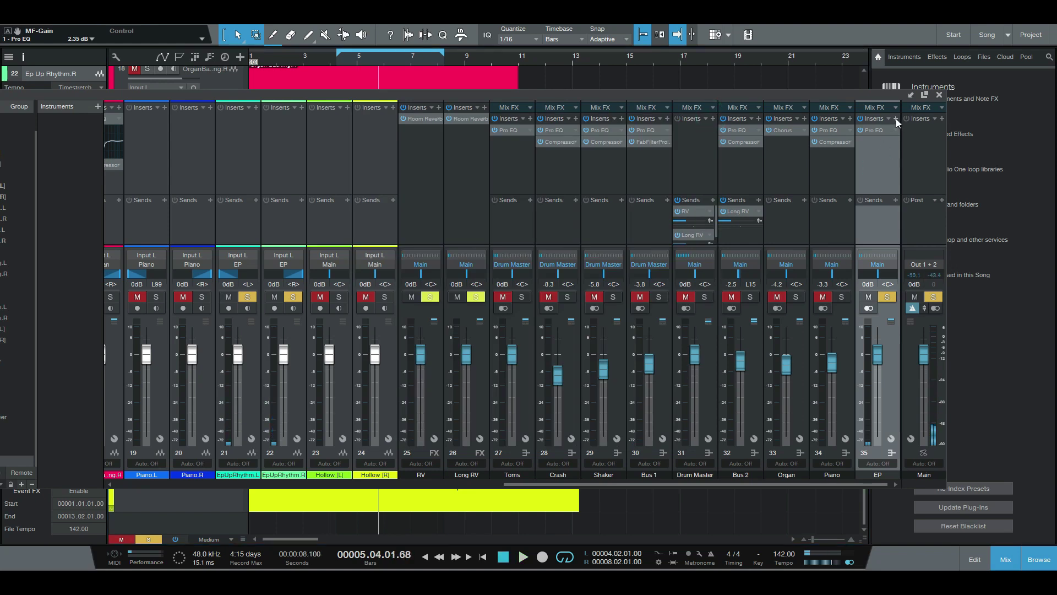
click(896, 119)
click(951, 329)
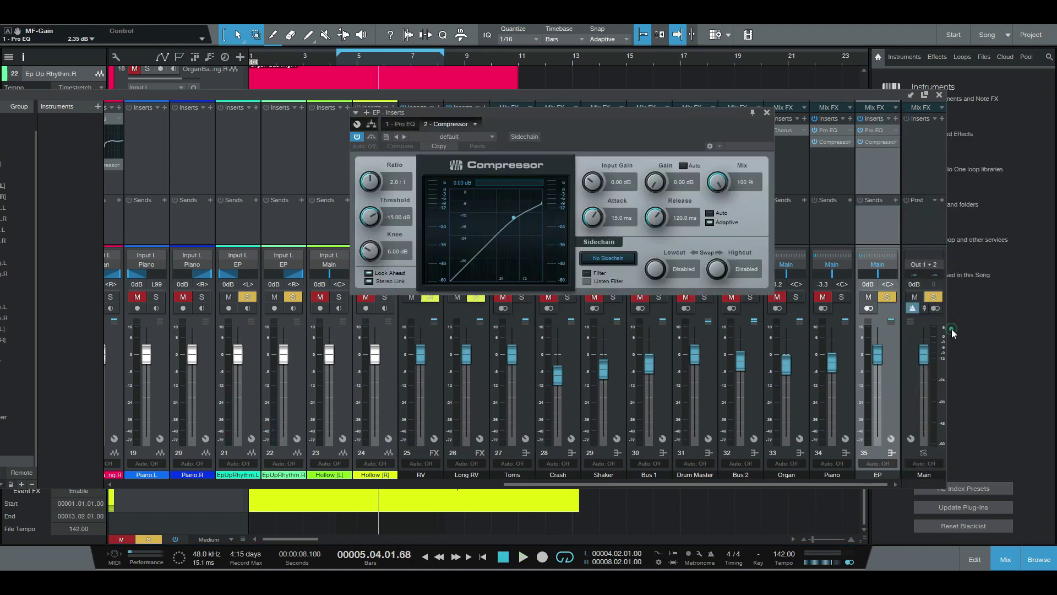
key(space)
drag(514, 218, 494, 238)
mouse_move(370, 187)
mouse_down()
mouse_move(369, 220)
mouse_move(367, 184)
mouse_up()
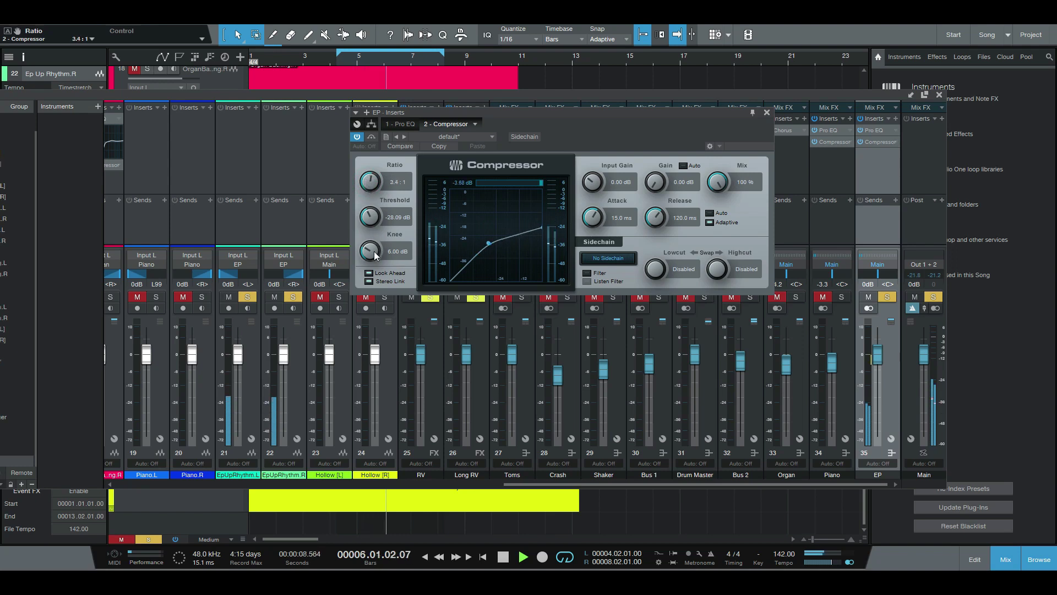
drag(655, 183, 657, 179)
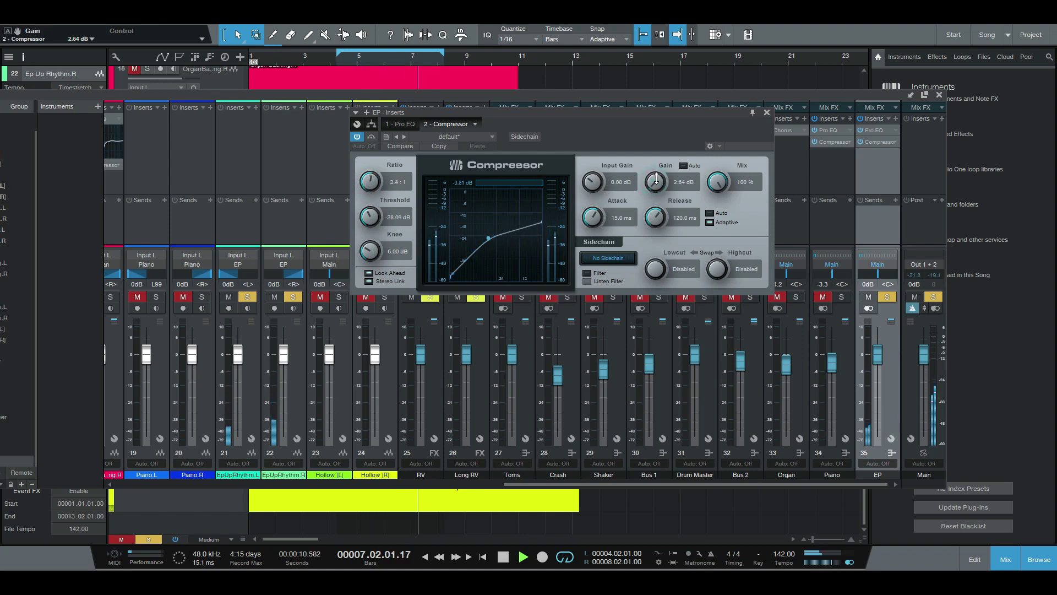
click(766, 113)
Step: Insert a Flanger on the EP bus with LFO width 19.5%, speed 0.22 Hz and feedback 41%, and bypass it
click(886, 177)
click(897, 118)
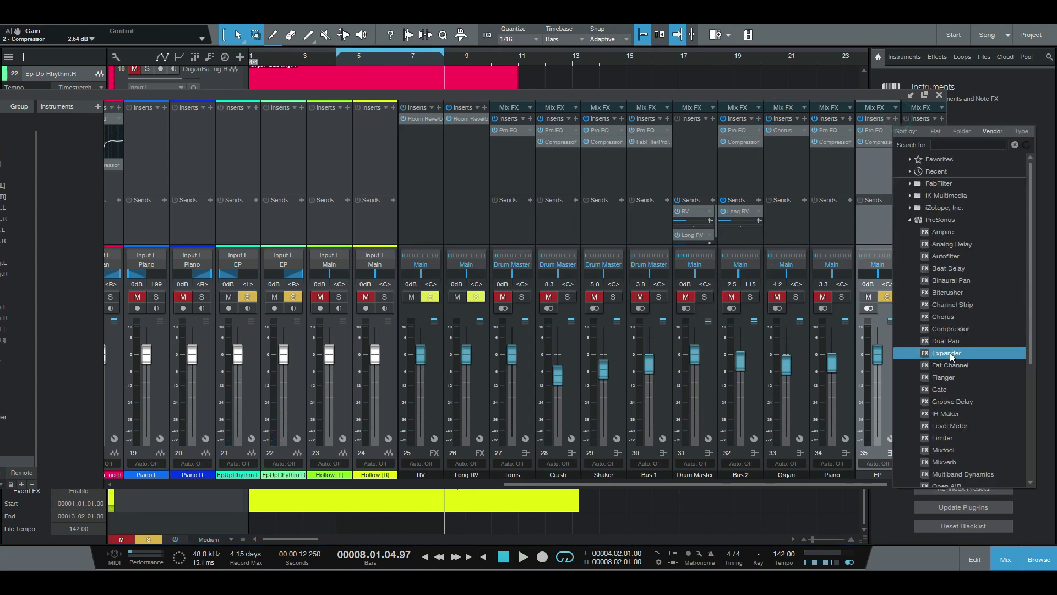
click(959, 372)
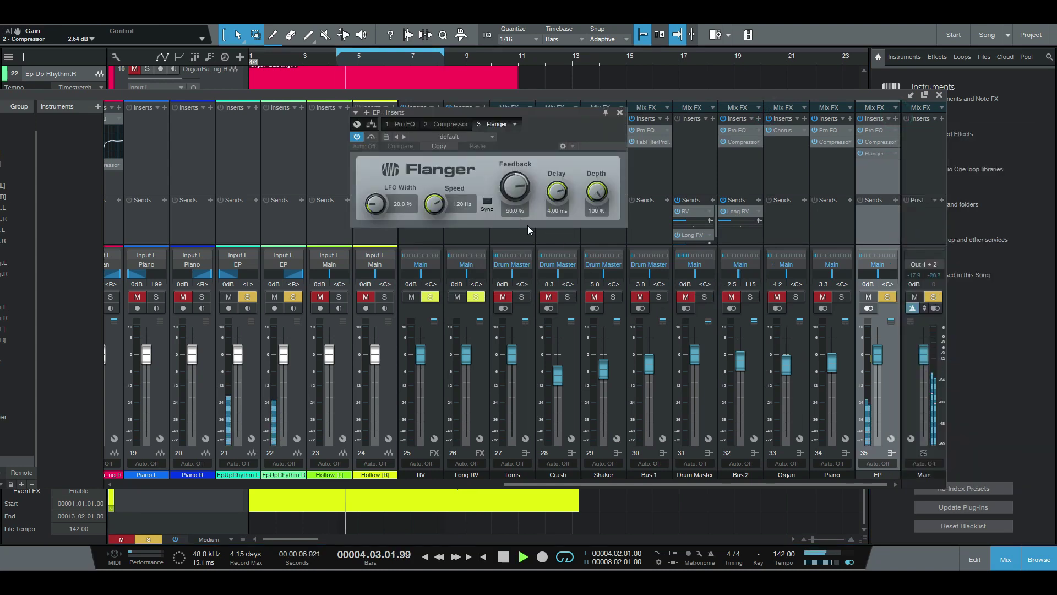
drag(379, 206, 435, 203)
drag(527, 187, 506, 230)
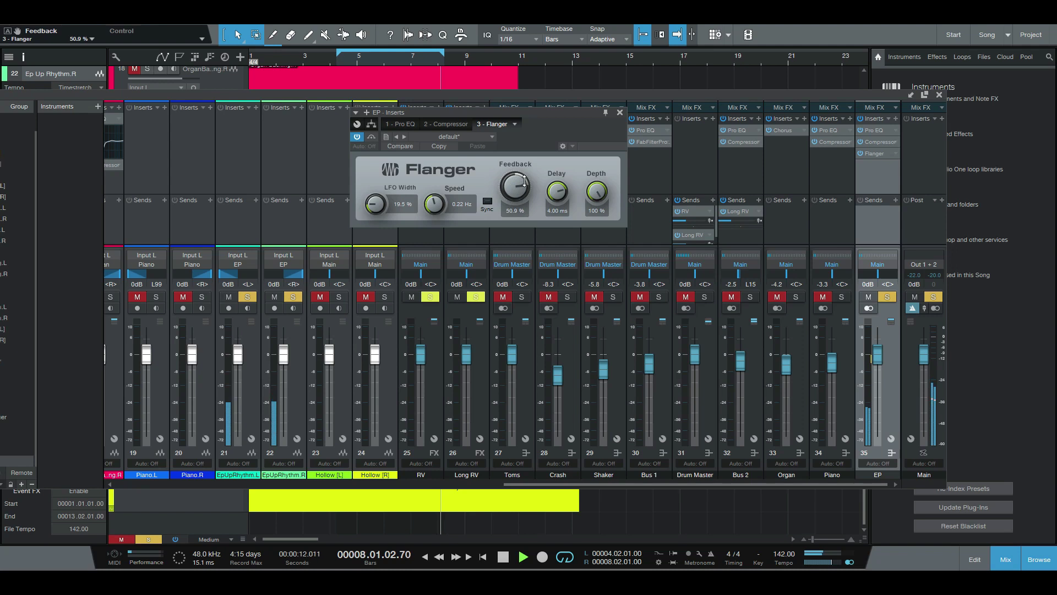
click(620, 112)
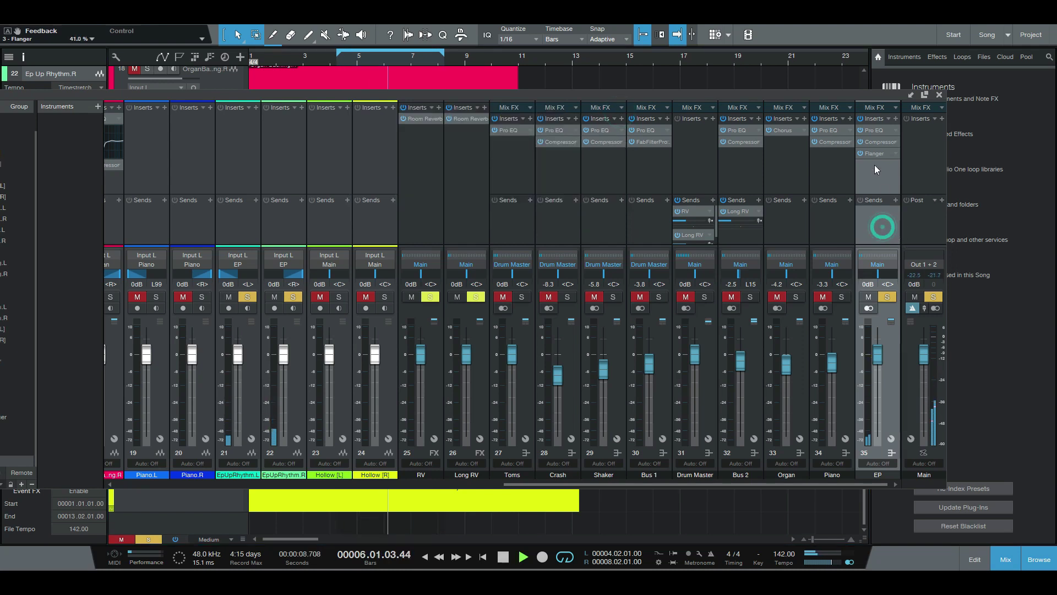
click(861, 154)
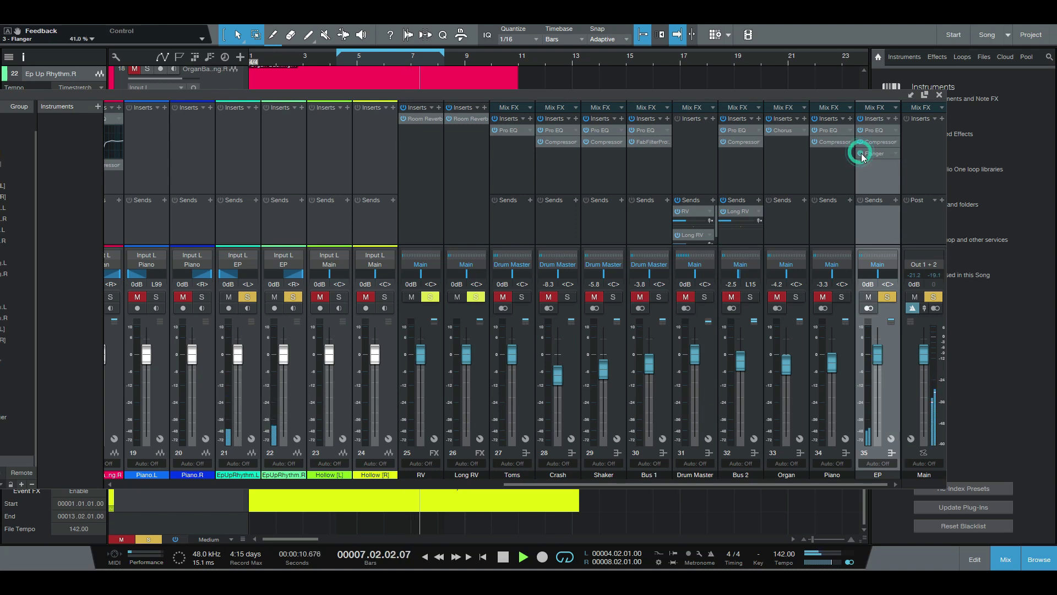
key(space)
Step: Insert a Chorus on the EP bus with full-spread stereo width, LFO width 56% and LFO speed 0.23 Hz
click(896, 118)
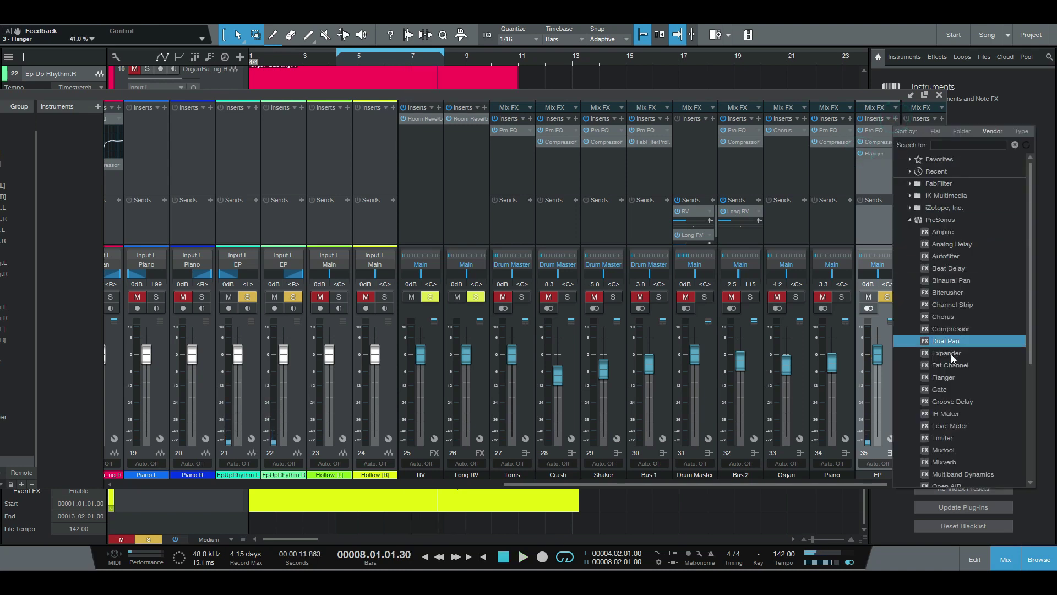
click(954, 319)
key(space)
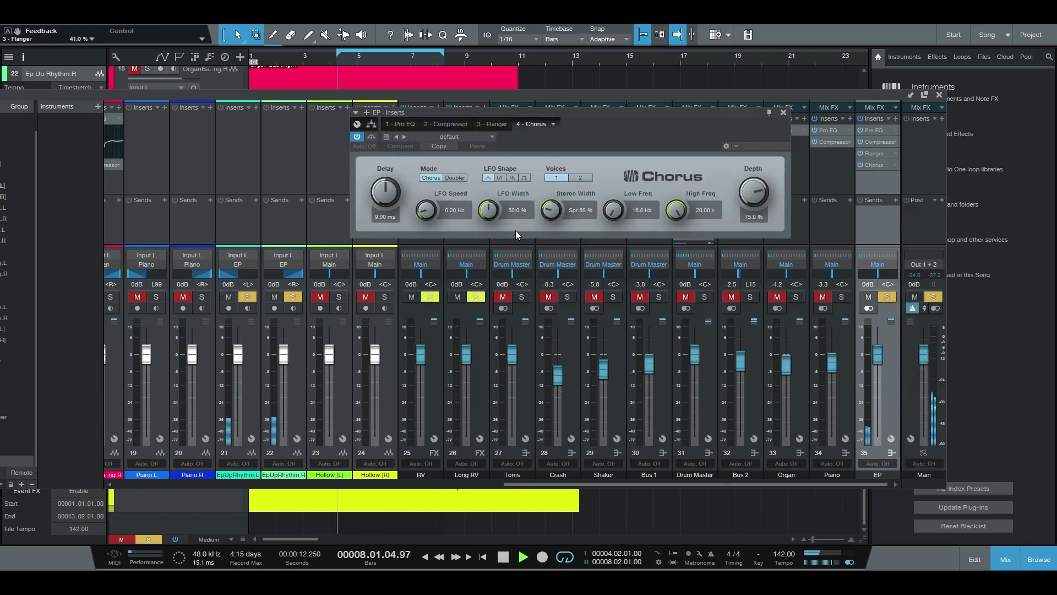
drag(554, 213, 555, 207)
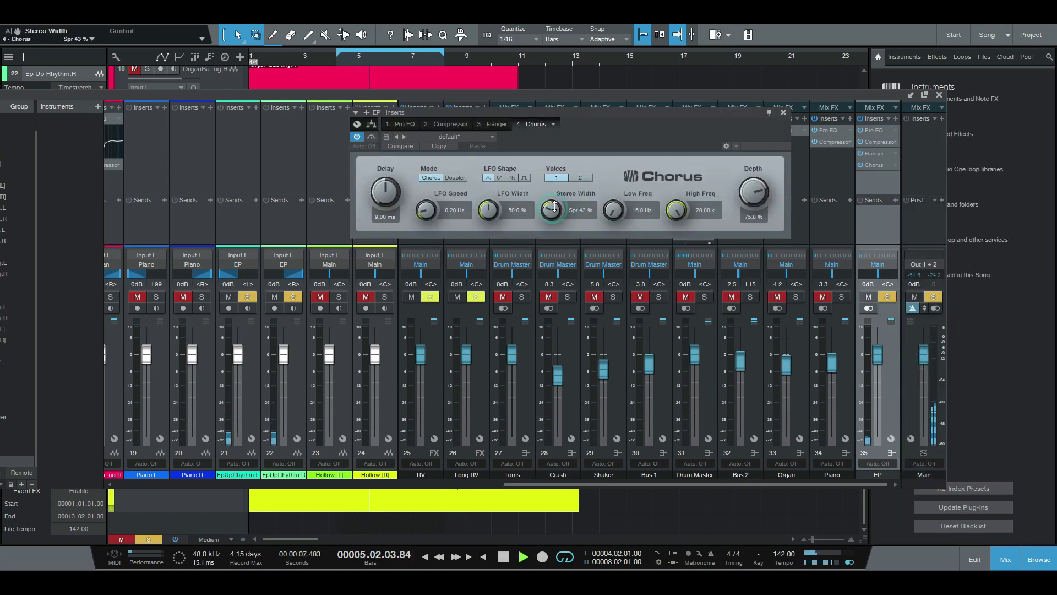
drag(560, 136, 529, 251)
mouse_move(425, 213)
mouse_down()
mouse_move(486, 198)
mouse_move(429, 202)
mouse_up()
key(space)
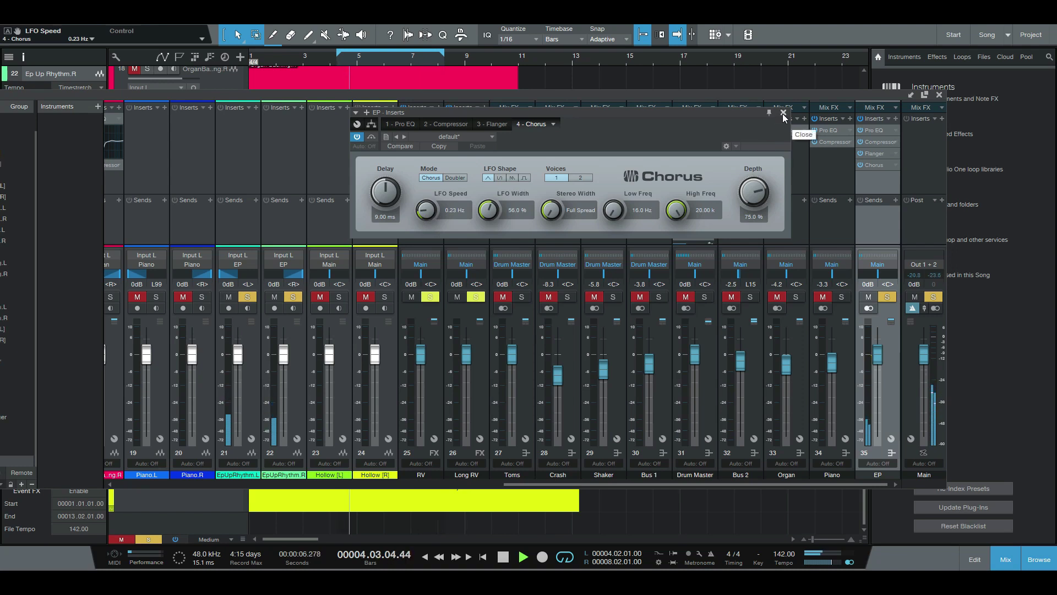
click(784, 112)
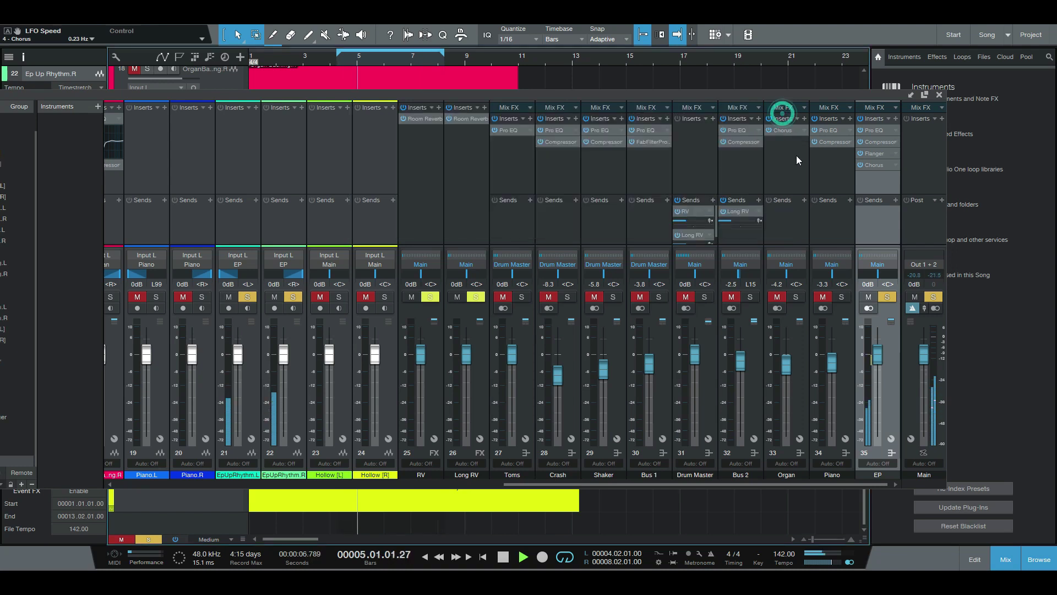
Step: Unsolo the EP bus, raise its volume to +0.8 dB in the full mix, and close the mixer
click(887, 297)
drag(878, 353, 880, 349)
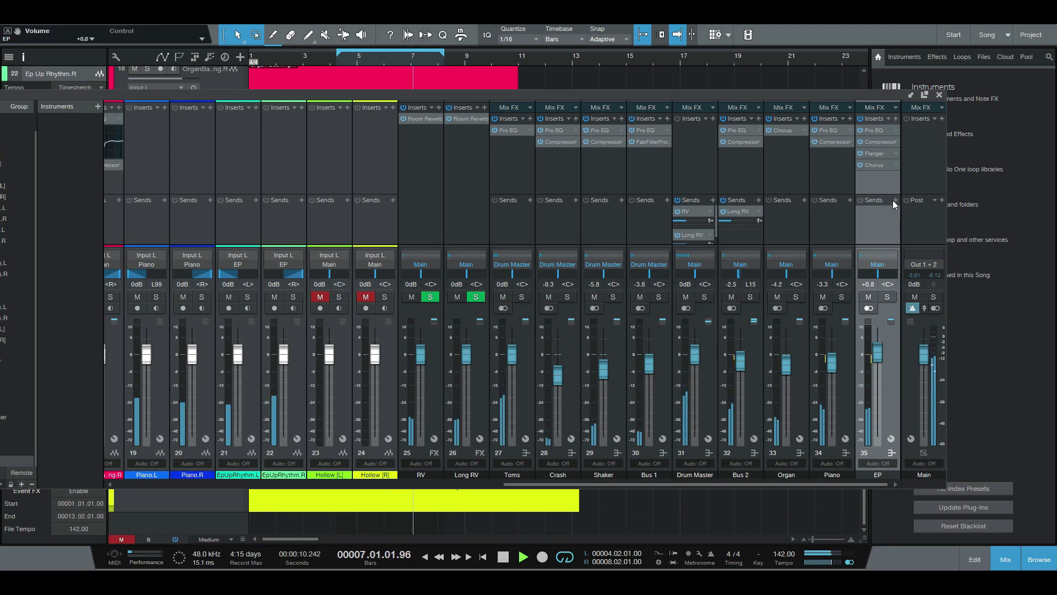
click(939, 95)
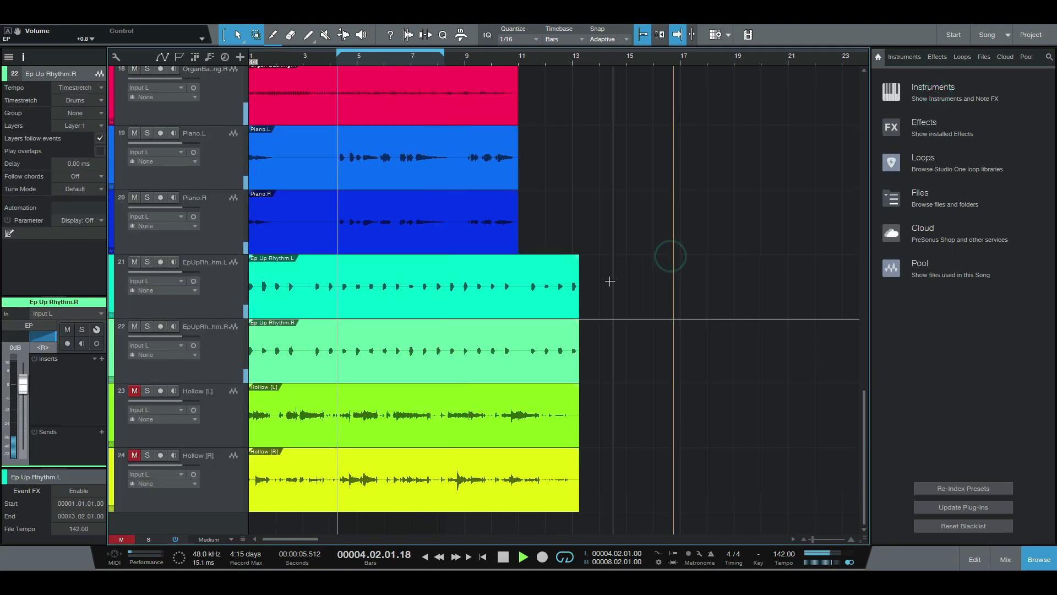
Step: Unmute the Hollow [L] and Hollow [R] tracks and pan them hard left and to R91
click(132, 391)
click(134, 457)
click(204, 428)
key(space)
key(KP_1)
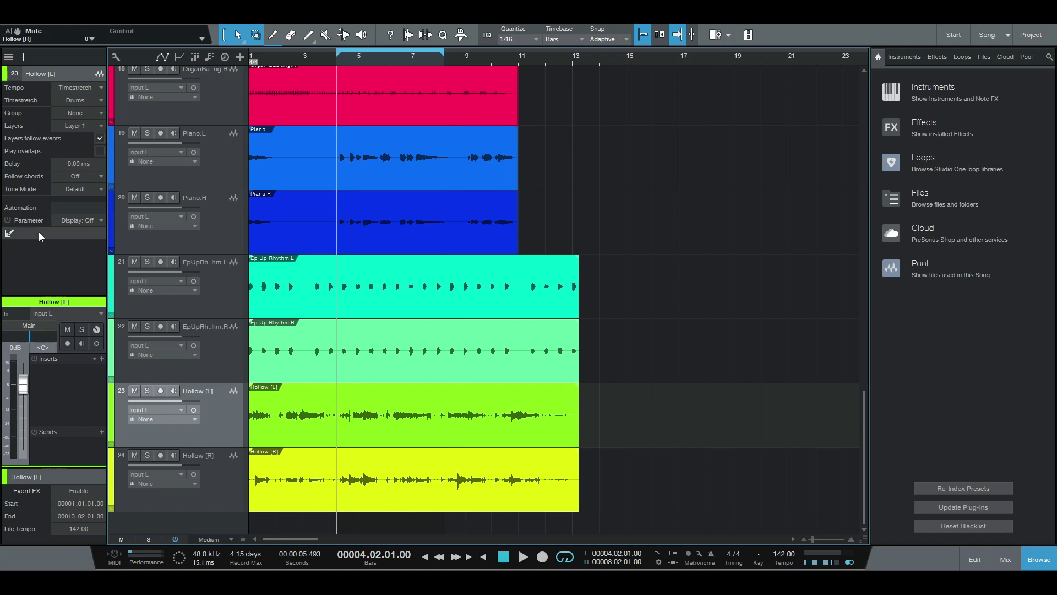
click(230, 483)
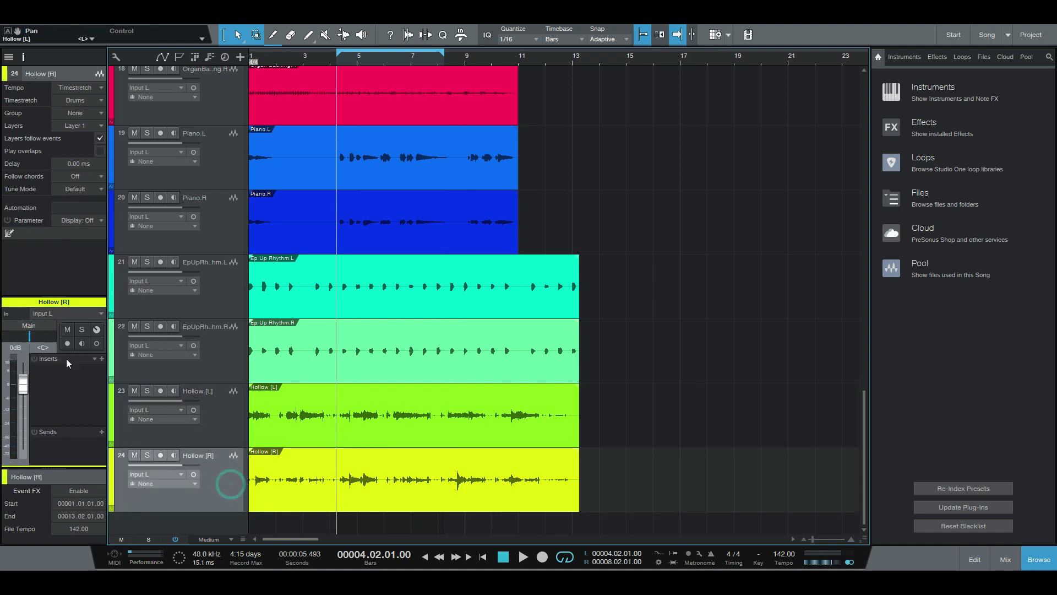
drag(119, 340, 122, 345)
Step: Add a shared bus for the two Hollow channels and name it Hollow
click(215, 431)
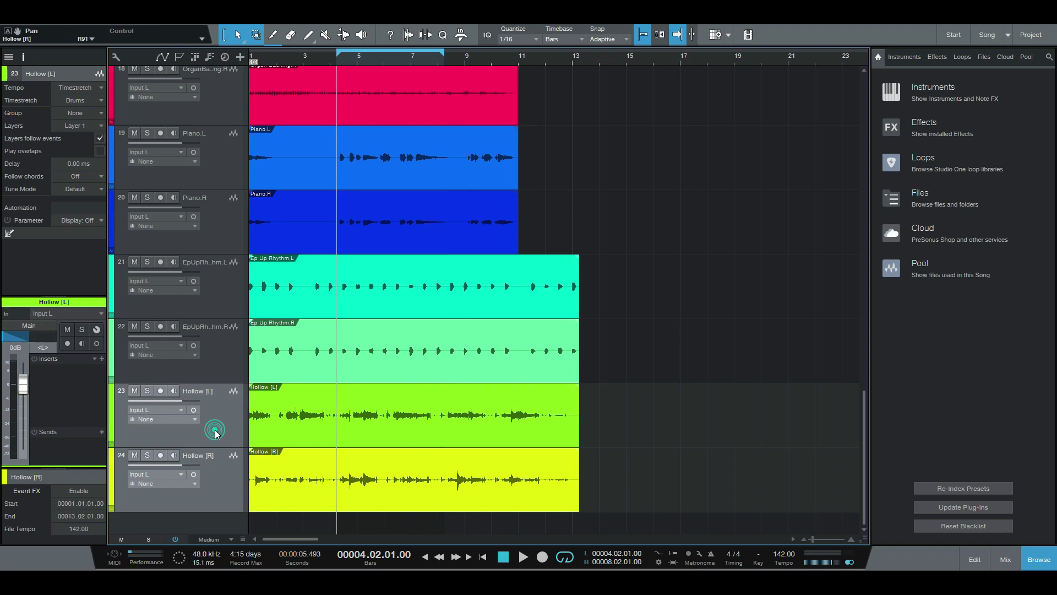
key(F3)
drag(459, 484, 808, 487)
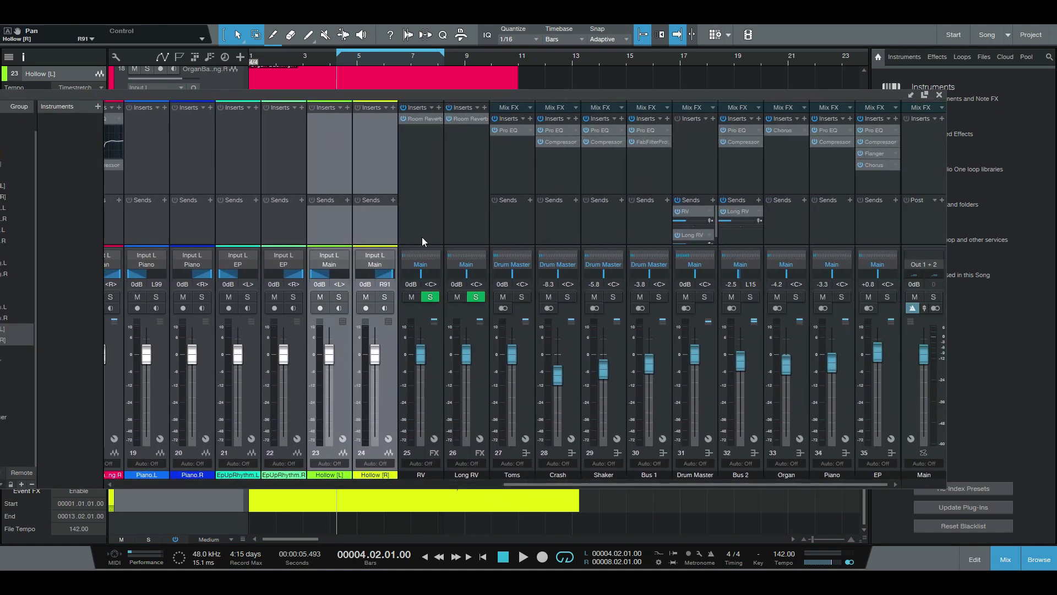
right_click(376, 222)
click(432, 295)
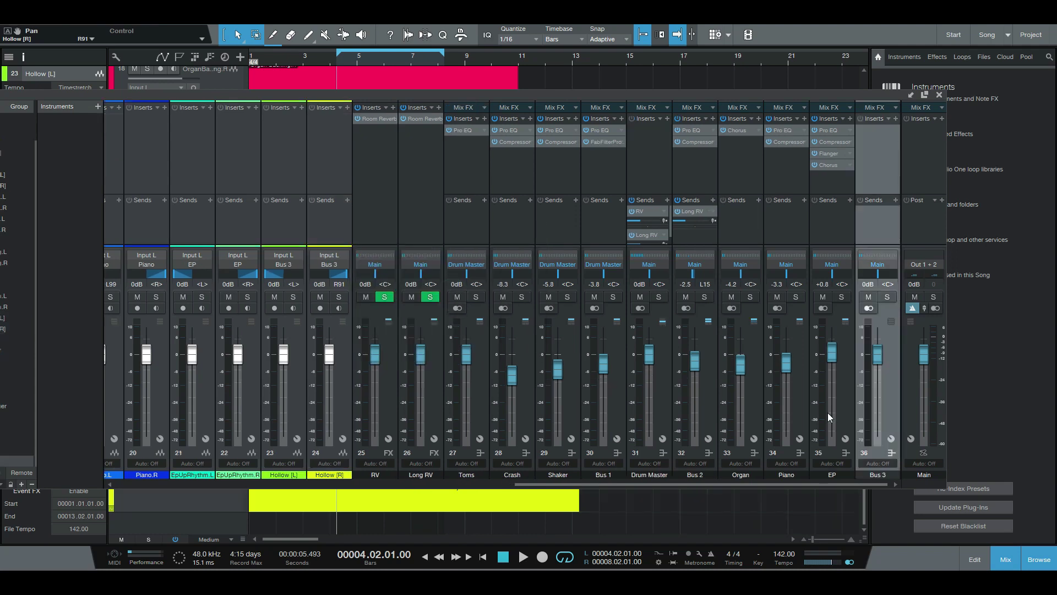
double_click(881, 475)
text(Hollow)
Step: Solo the Hollow bus, start playback, and insert a Pro EQ on it
click(887, 297)
key(space)
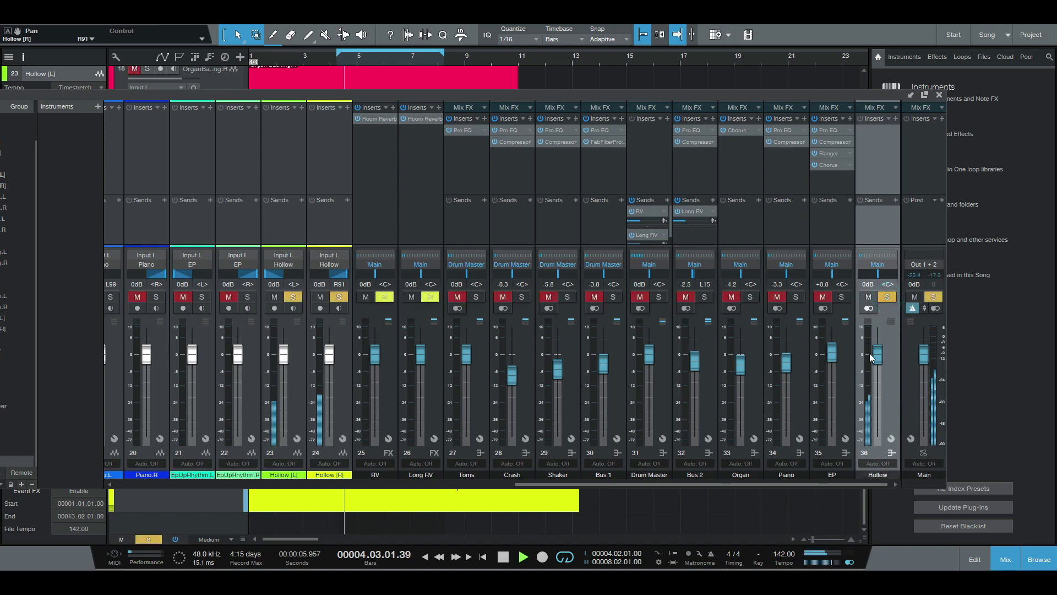
click(896, 118)
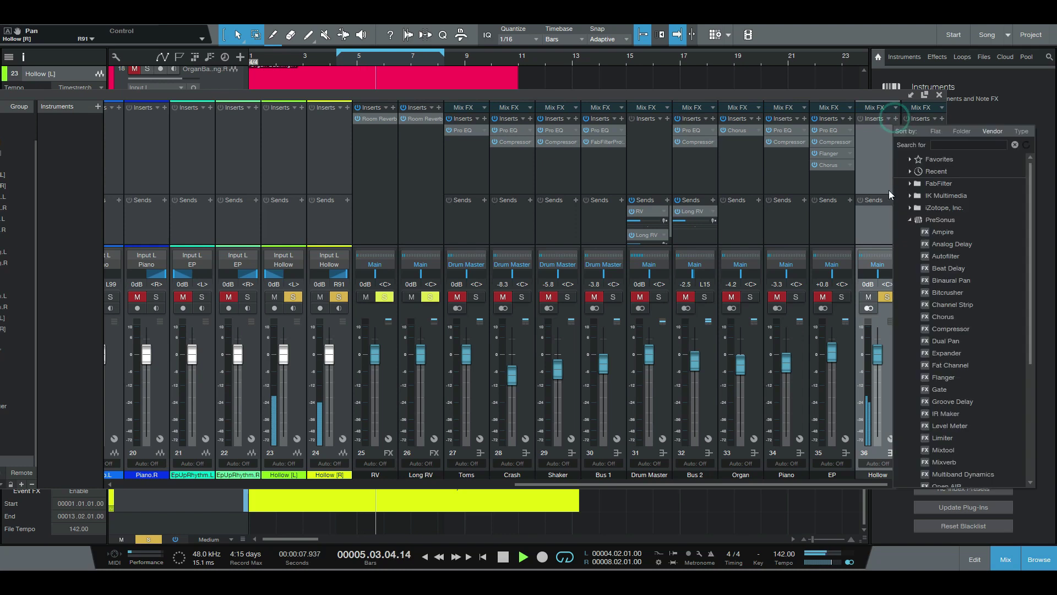
scroll(958, 368, down, 4)
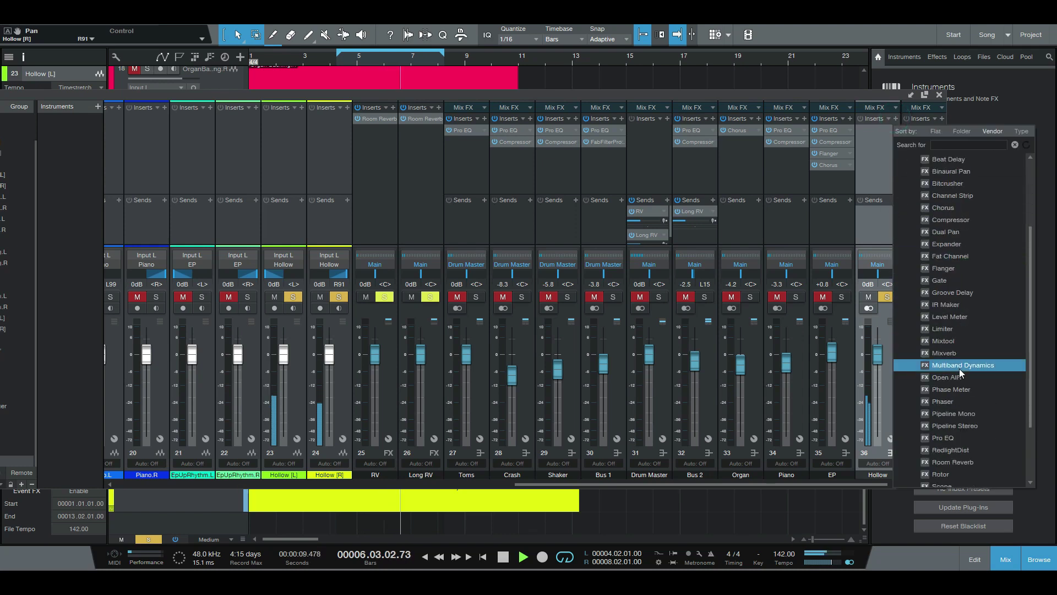
click(959, 401)
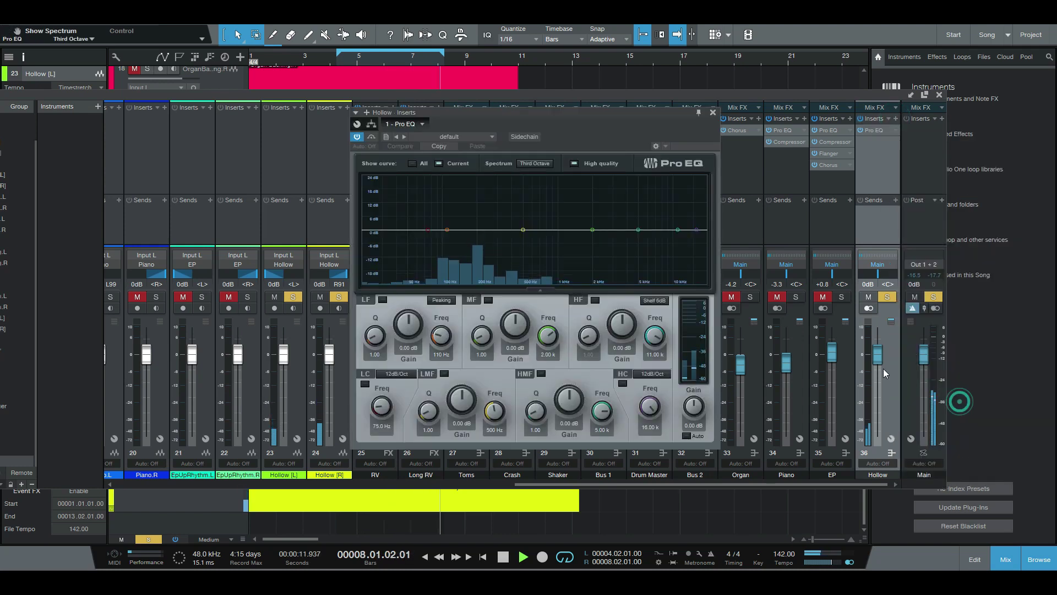
Step: Turn on the Hollow bus Pro EQ's low cut, set its slope to 24 dB/Oct, and lower its cutoff frequency
key(space)
drag(427, 229, 439, 237)
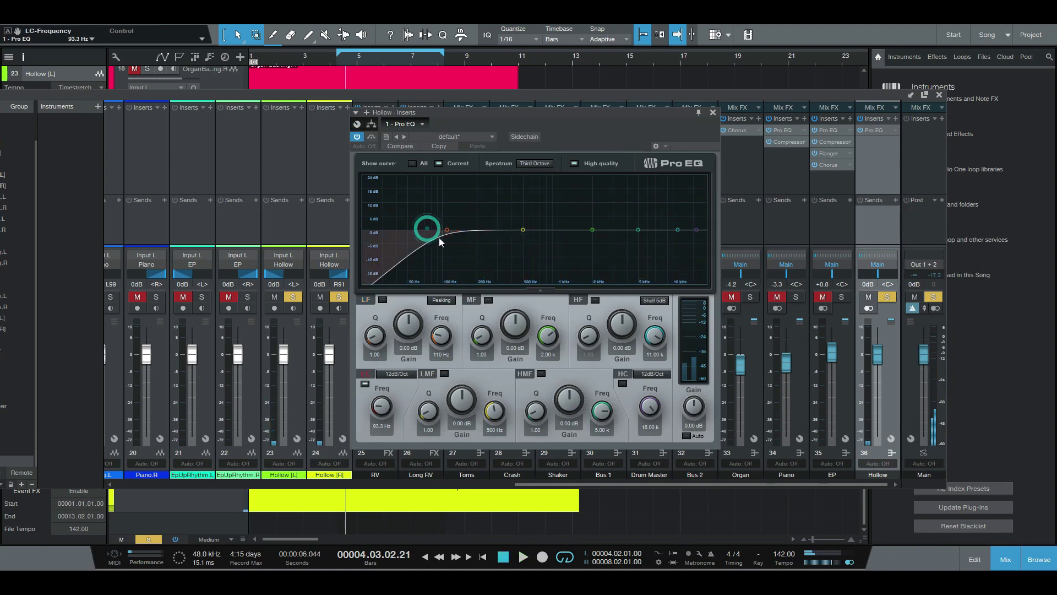
click(397, 374)
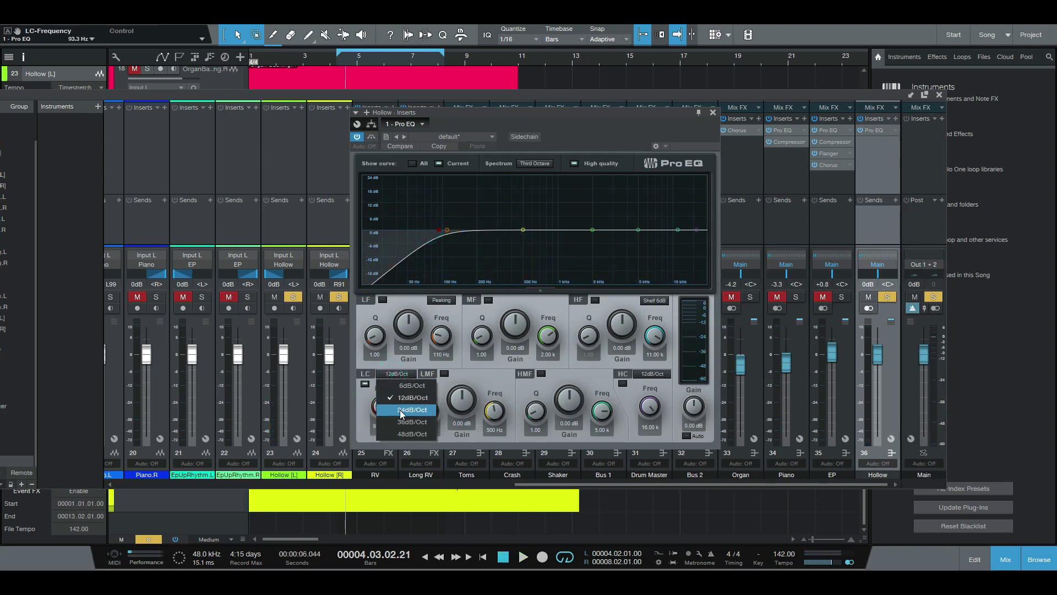
click(402, 409)
drag(438, 232, 425, 230)
key(space)
Step: Audition the Hollow bus with the low cut down at 20 Hz, and bring the cutoff back up to about 66 Hz
drag(427, 235, 357, 227)
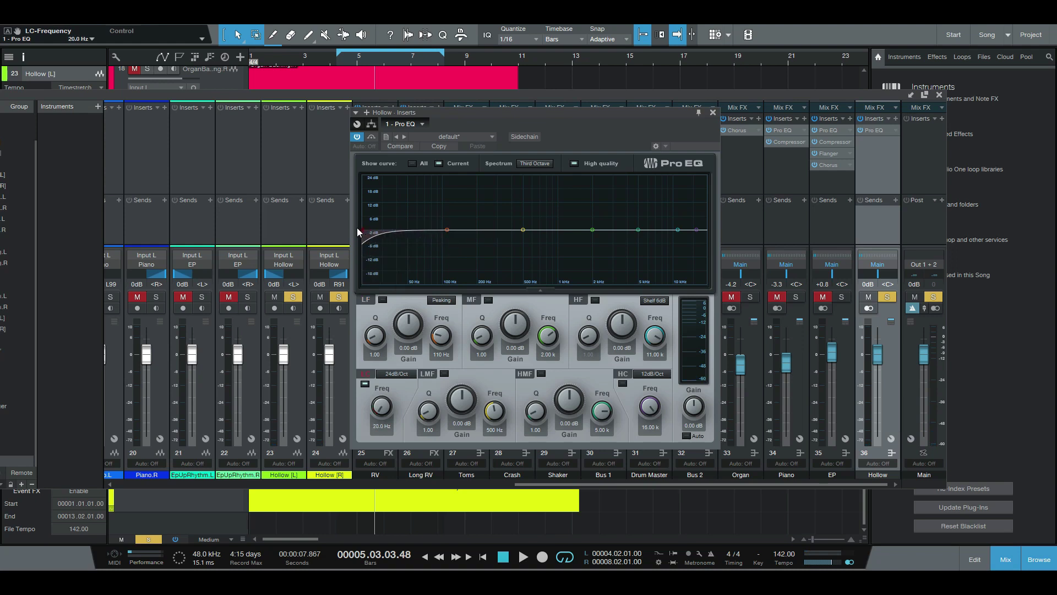
key(space)
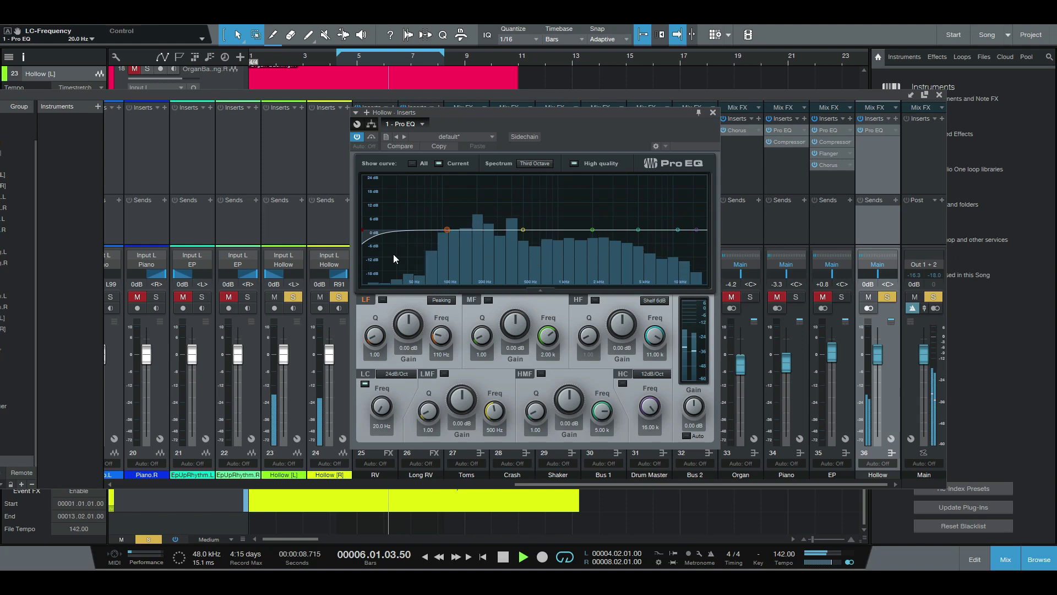
key(space)
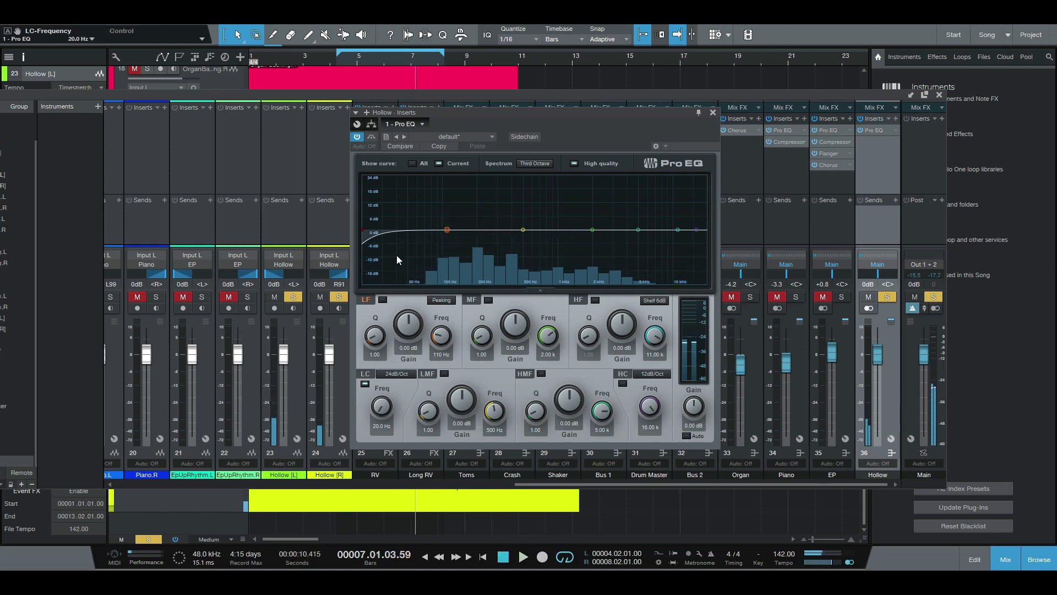
drag(365, 230, 425, 225)
key(space)
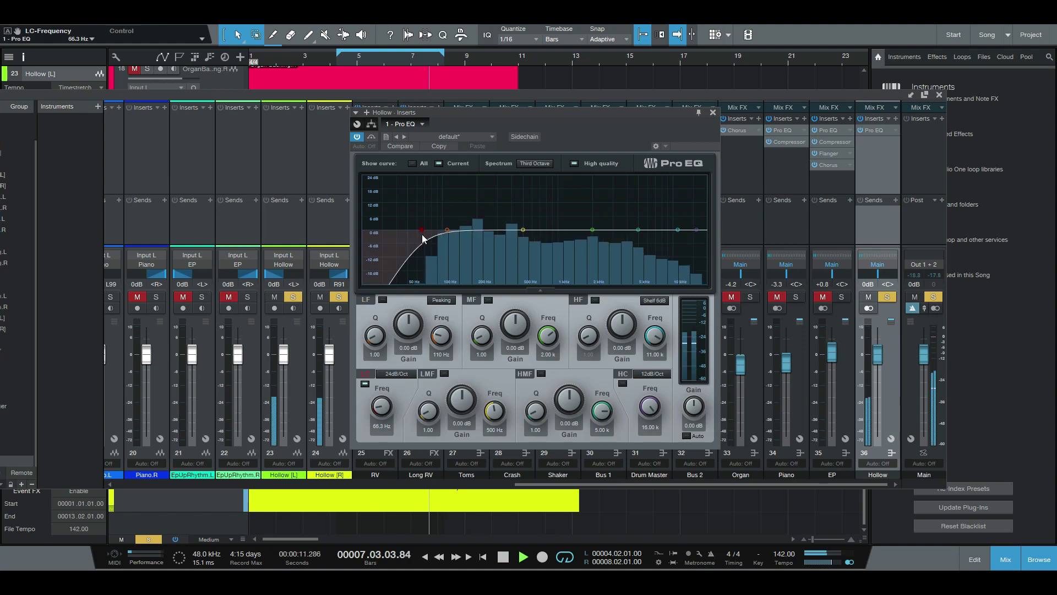
key(space)
Step: Set the low cut to 77.4 Hz and make narrow cuts of 3.29 dB at 114 Hz (LF) and 4.47 dB at 204 Hz (LMF)
drag(418, 230, 449, 239)
scroll(513, 211, up, 5)
key(space)
drag(524, 231, 478, 240)
scroll(527, 213, up, 5)
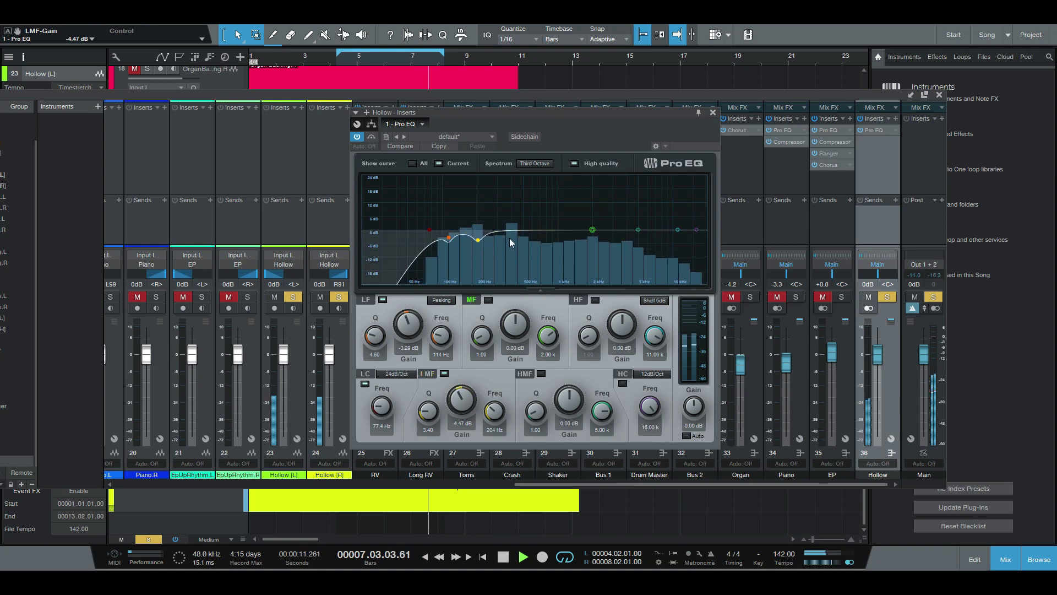
Step: Make narrow cuts with the Pro EQ's MF and HMF bands, boost the HF shelf slightly, and close the EQ
drag(592, 230, 515, 245)
scroll(514, 245, up, 2)
scroll(516, 247, up, 1)
drag(639, 229, 599, 242)
scroll(647, 205, up, 4)
drag(677, 229, 676, 222)
key(space)
click(712, 112)
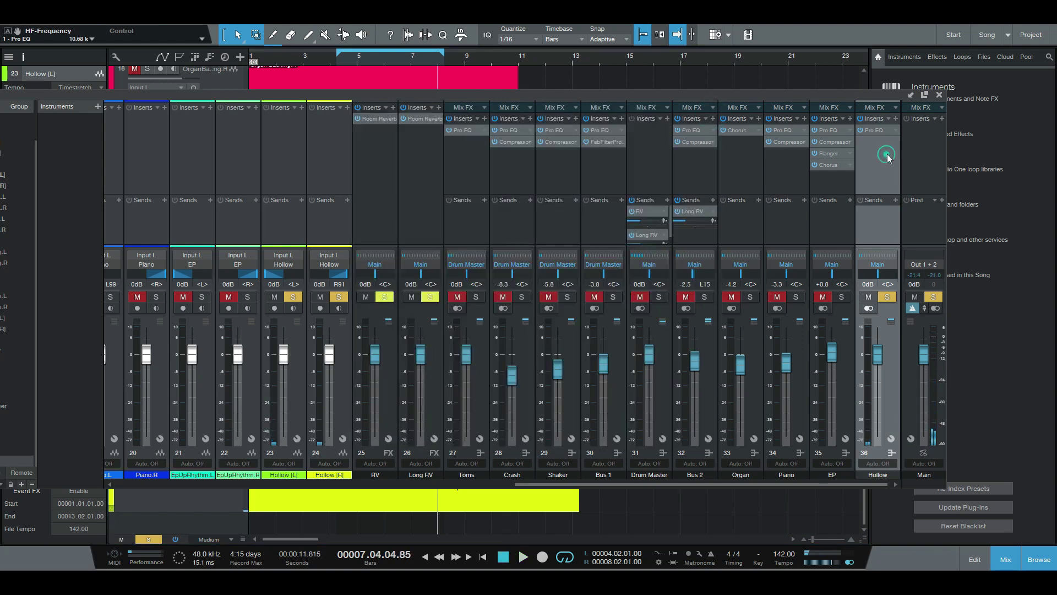
Step: Insert a Compressor on the Hollow bus with a -29.16 dB threshold, 29.1 ms attack and 5.28 dB gain, and close it
click(889, 122)
click(960, 330)
key(space)
drag(382, 192, 369, 215)
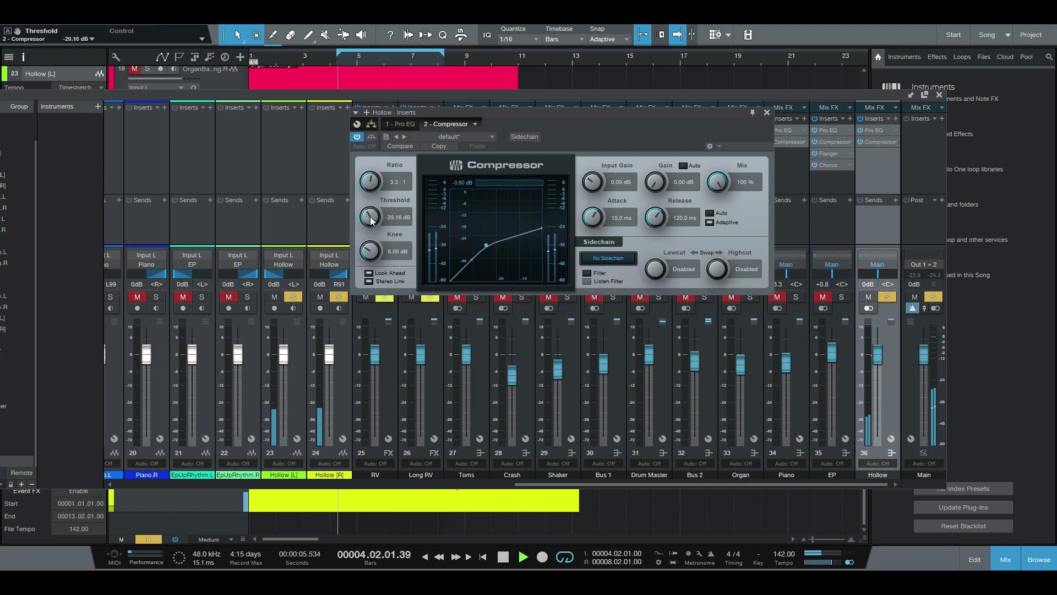
drag(599, 221, 592, 215)
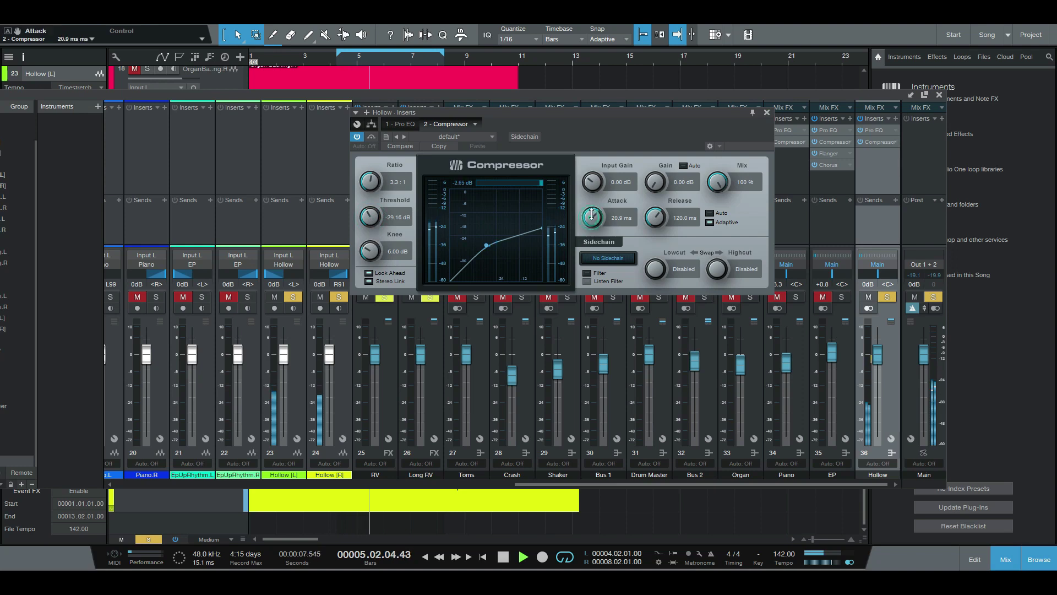
mouse_move(656, 183)
mouse_down()
mouse_move(660, 168)
mouse_move(660, 181)
mouse_up()
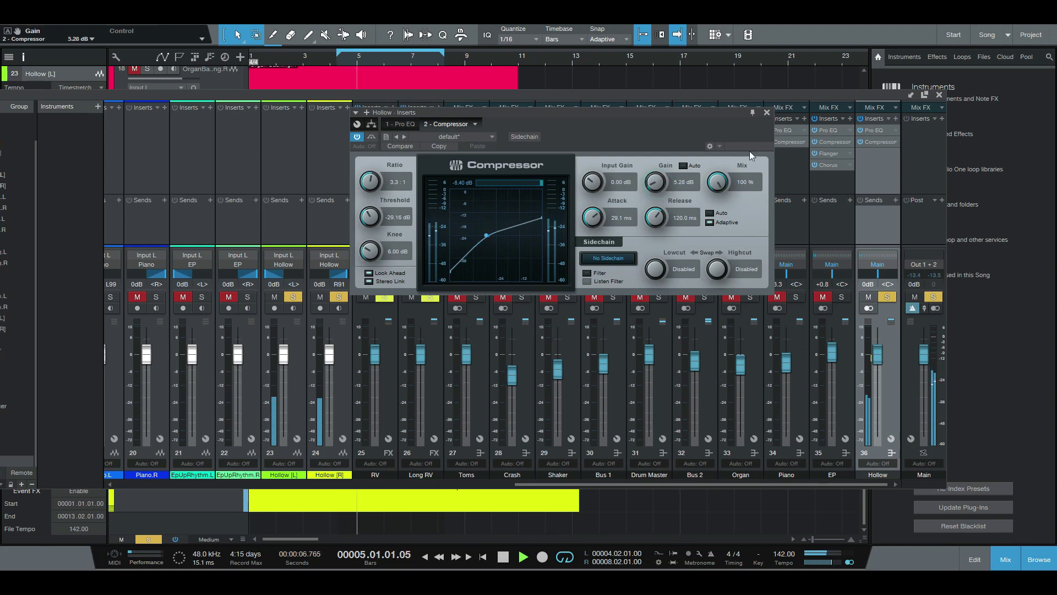
click(767, 113)
Step: Add a send from the Hollow bus to the RV reverb and set its level to -16.1 dB during playback
click(878, 168)
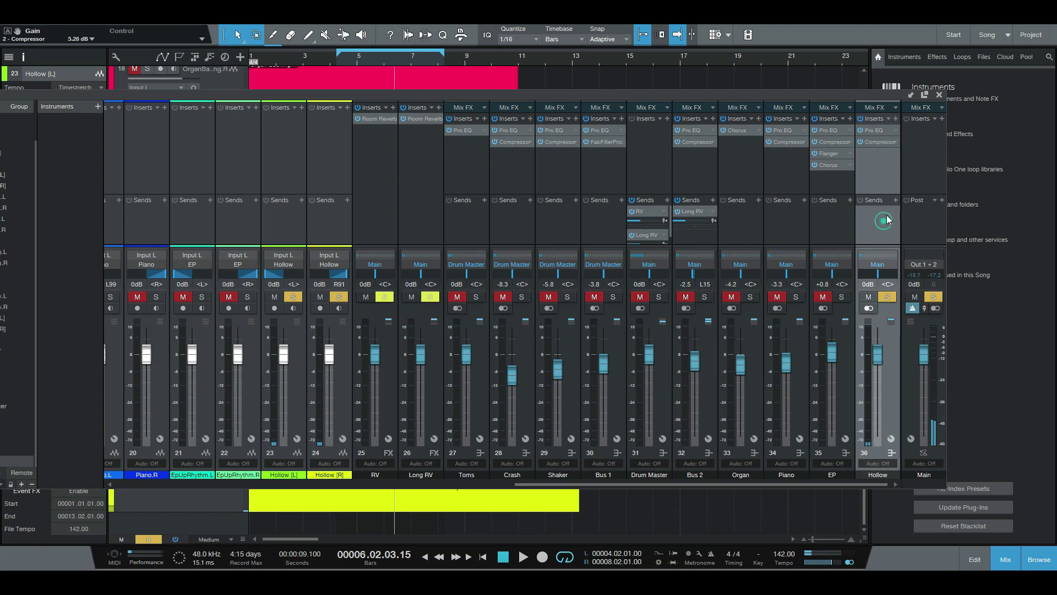
click(885, 221)
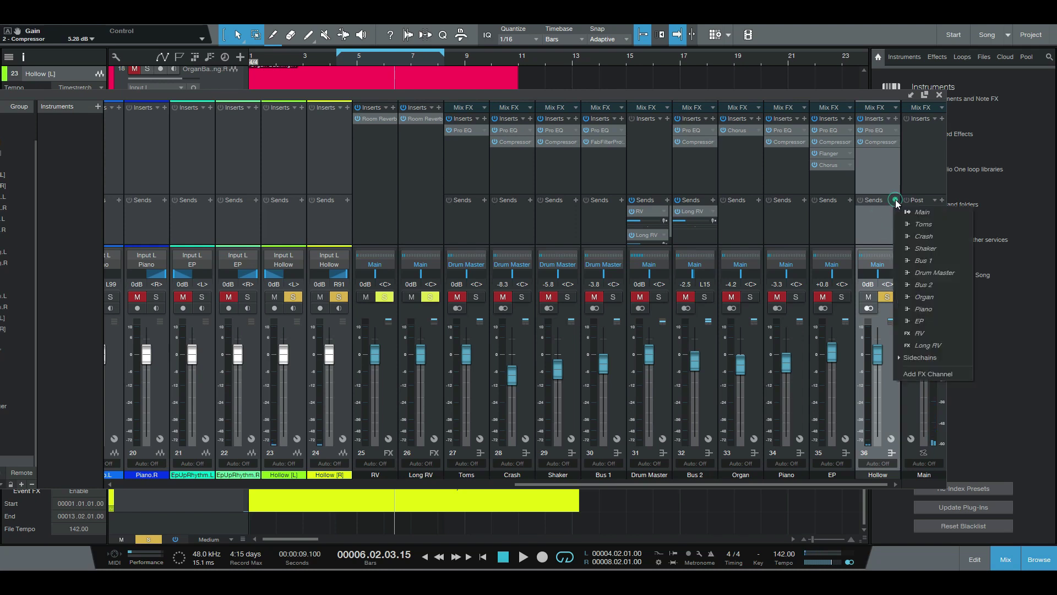
click(933, 333)
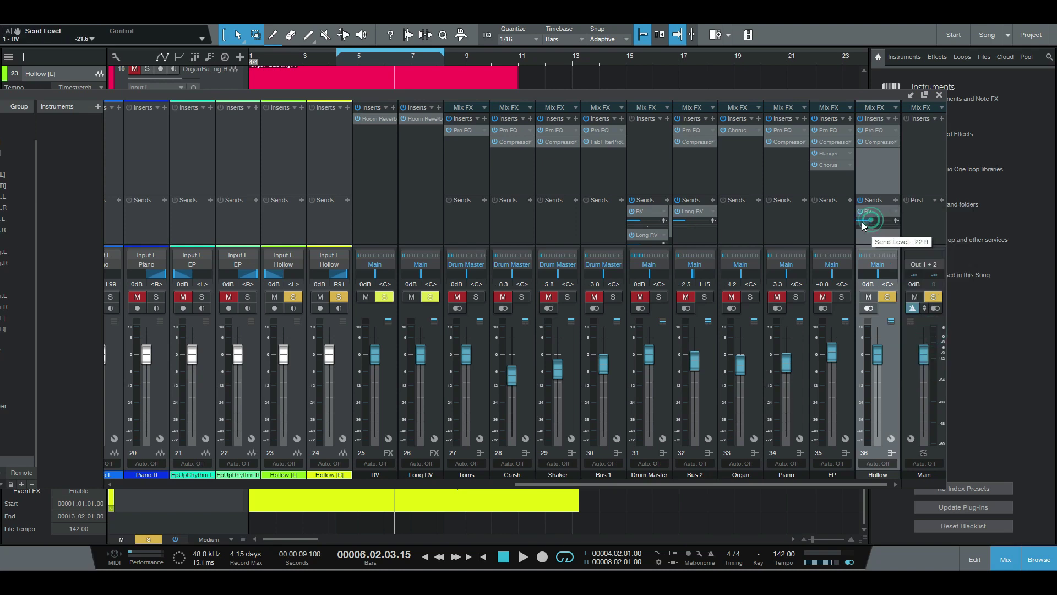
key(space)
drag(863, 220, 872, 224)
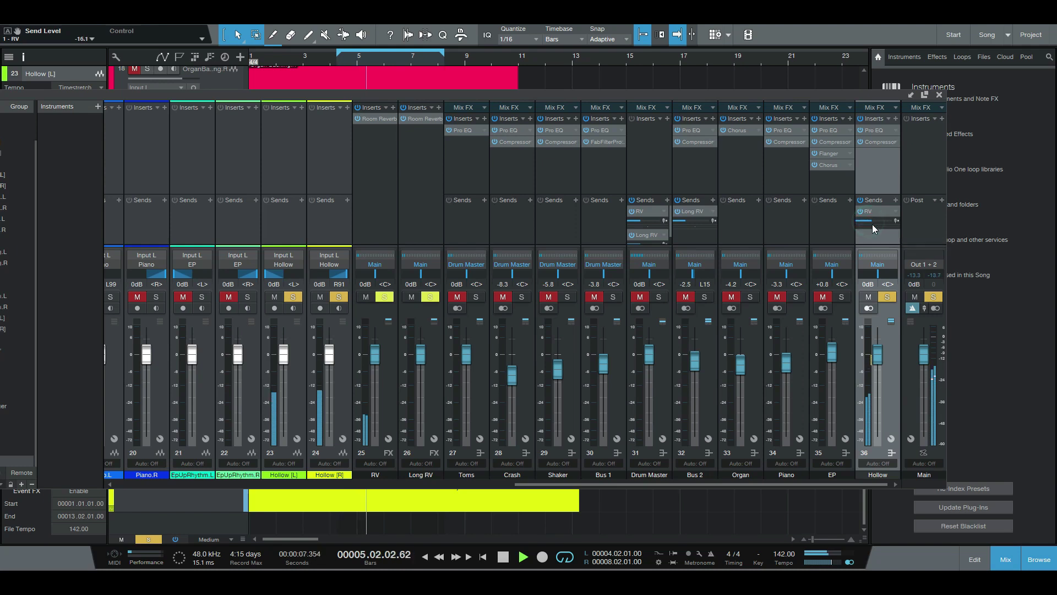
Step: Add a send from the Hollow bus to the Long RV reverb and set its level to -28.9 dB
click(895, 201)
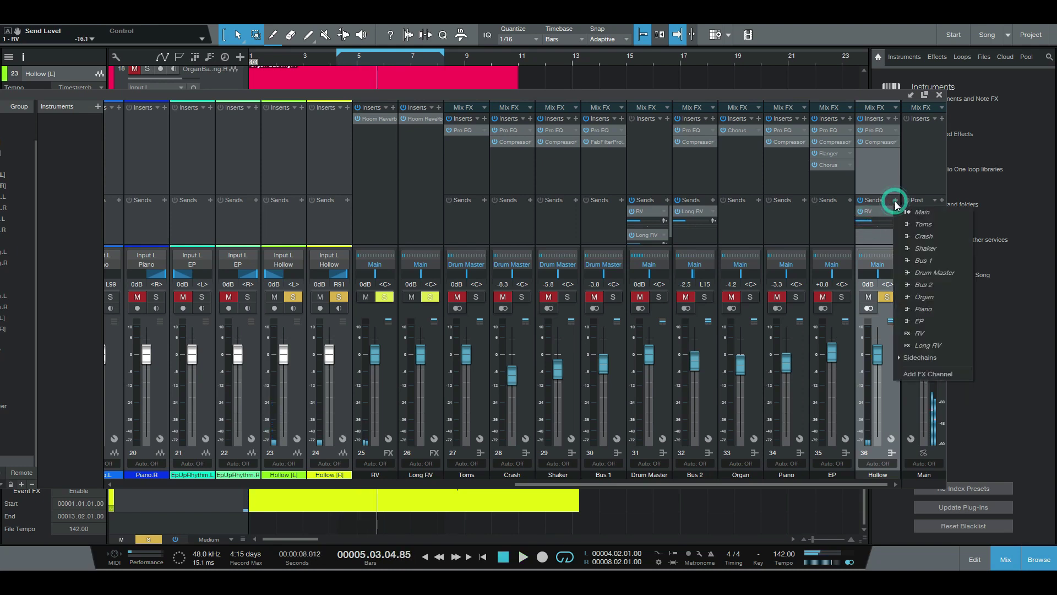
click(928, 346)
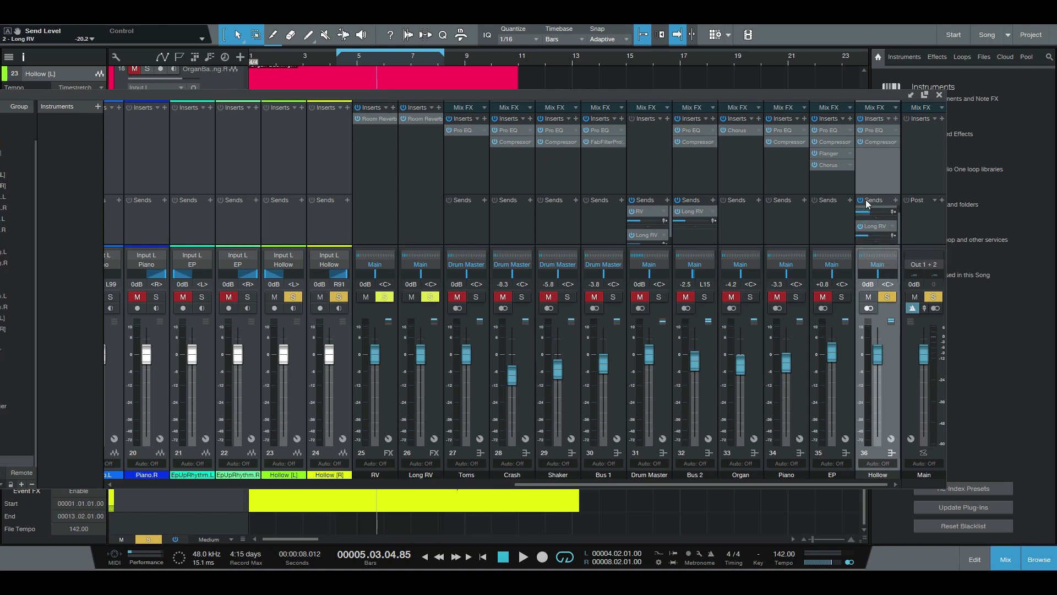
key(space)
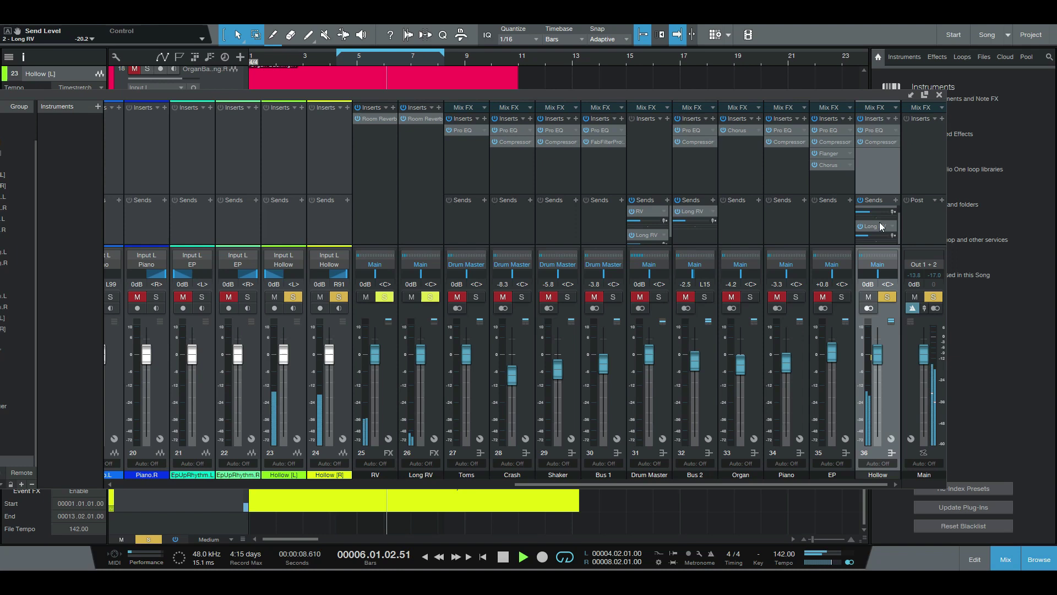
drag(868, 236, 864, 240)
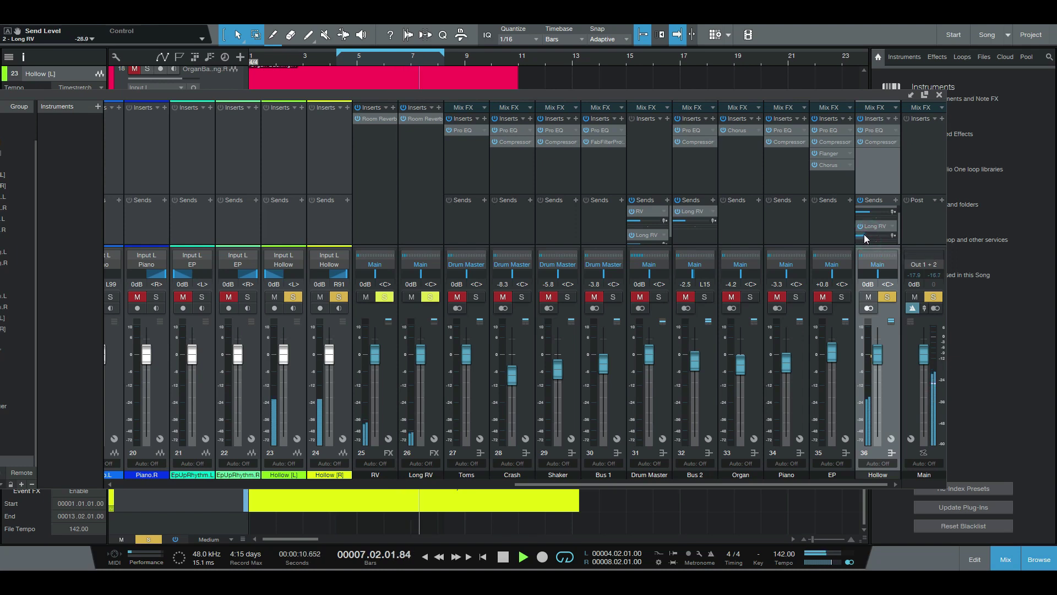
Step: Unsolo the Hollow bus to hear the full mix and close the mixer
click(841, 188)
click(881, 175)
click(887, 297)
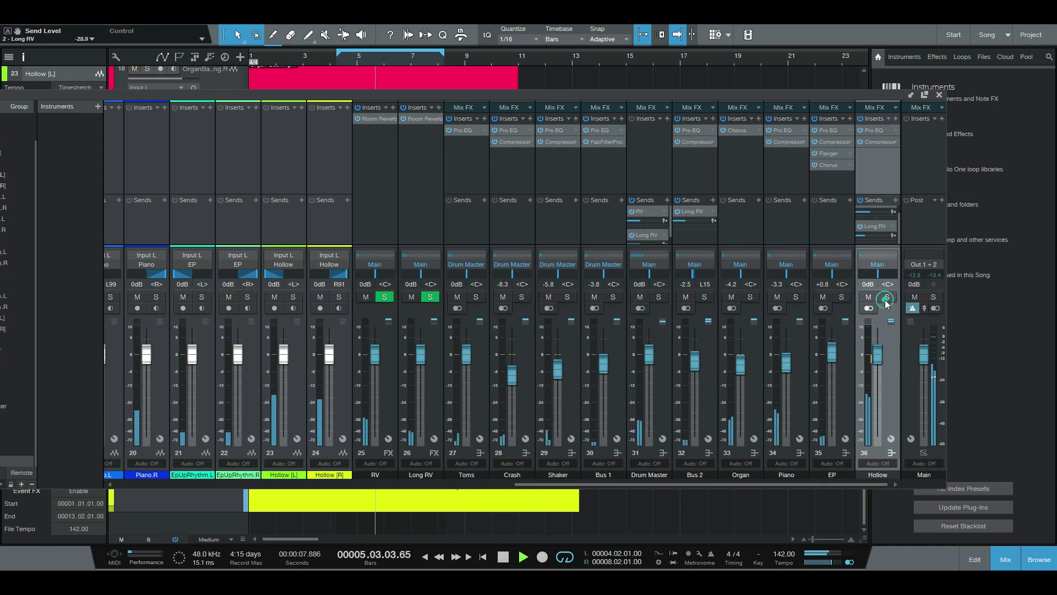
click(939, 94)
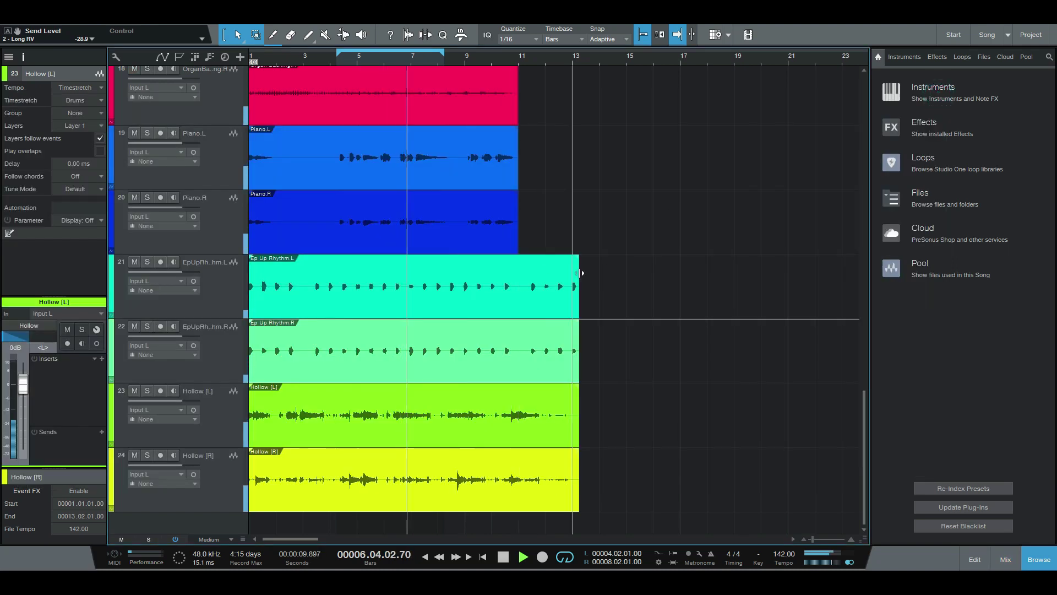
Step: Extend the loop range to run from bar 1 to 13.02.01, reduce the track height to Tiny, and stop playback
scroll(699, 253, up, 5)
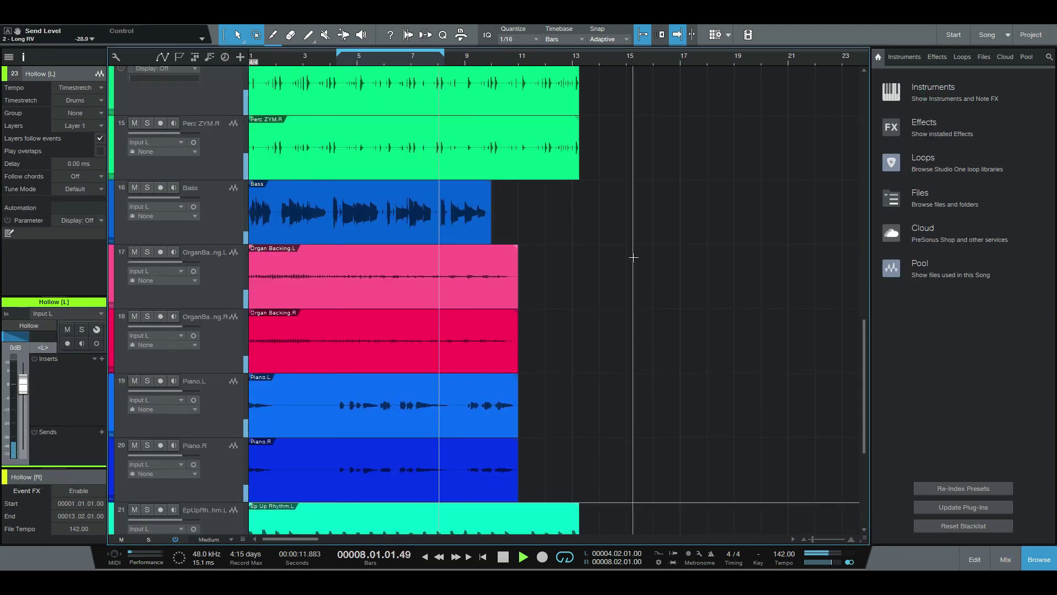
drag(338, 53, 249, 53)
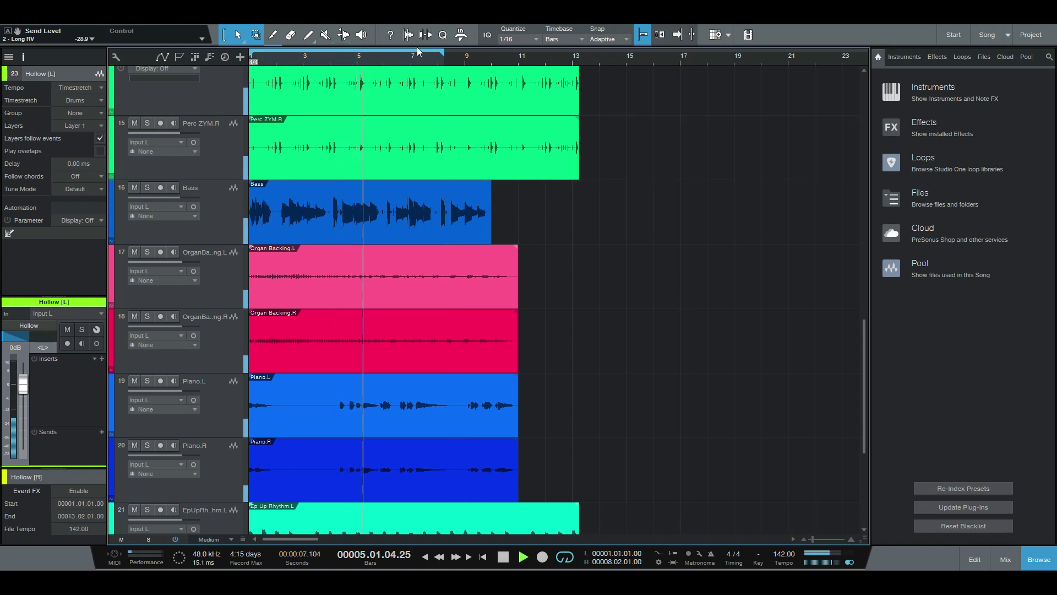
drag(441, 53, 576, 53)
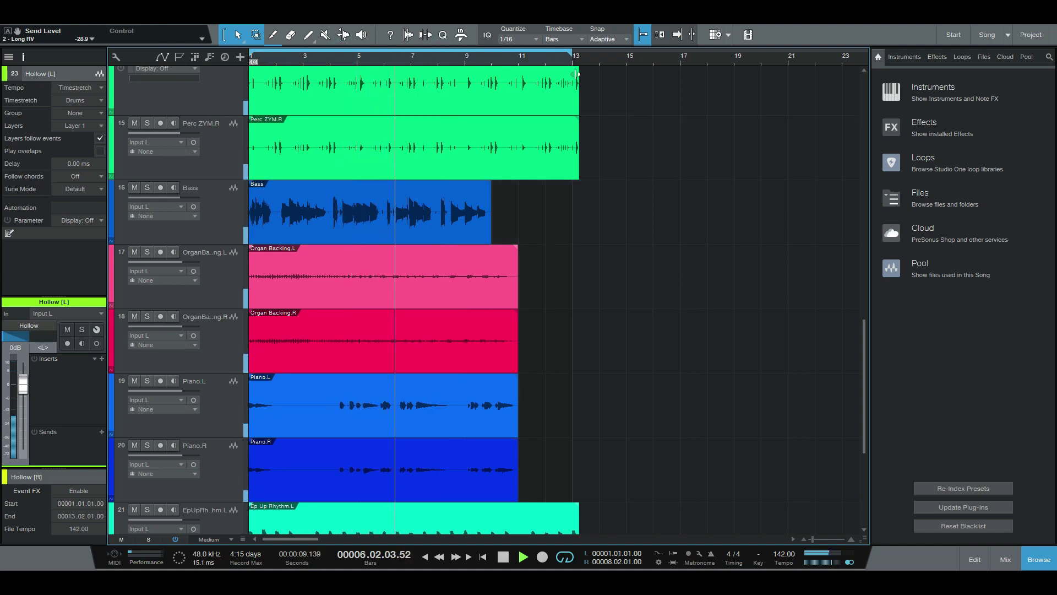
scroll(639, 191, down, 4)
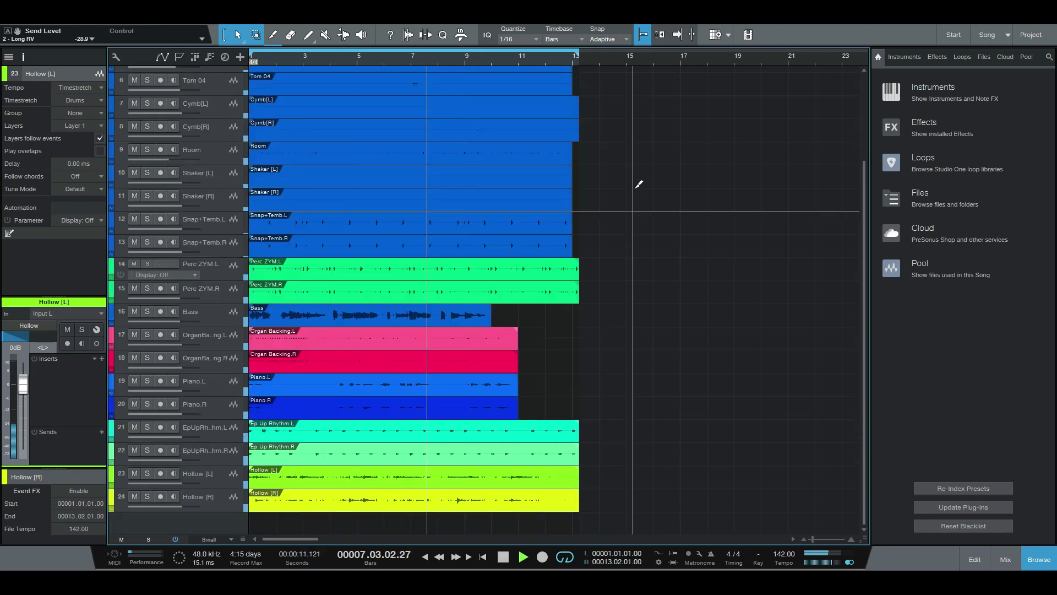
key(comma)
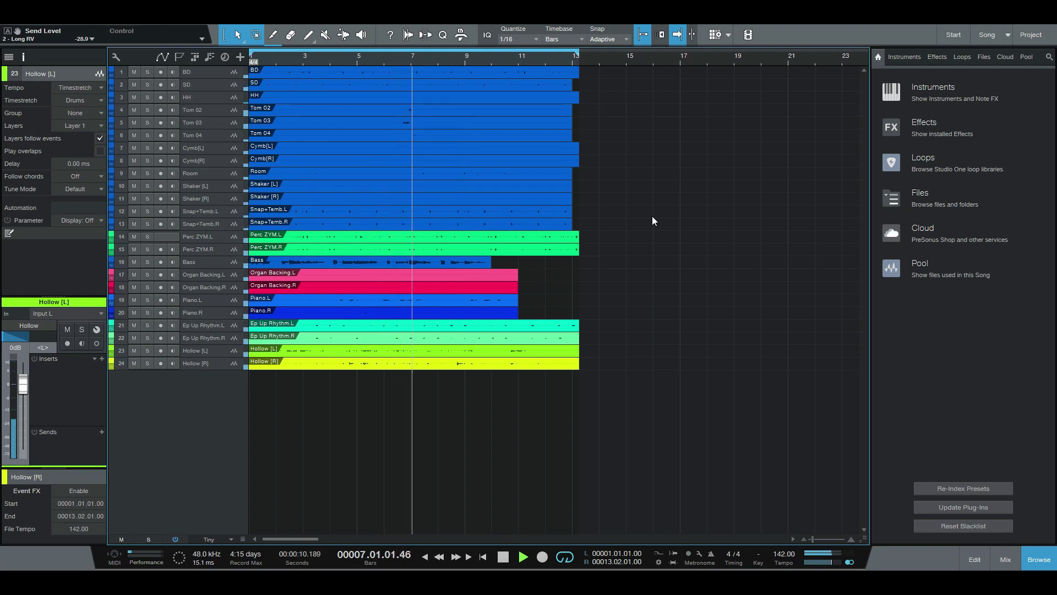
key(space)
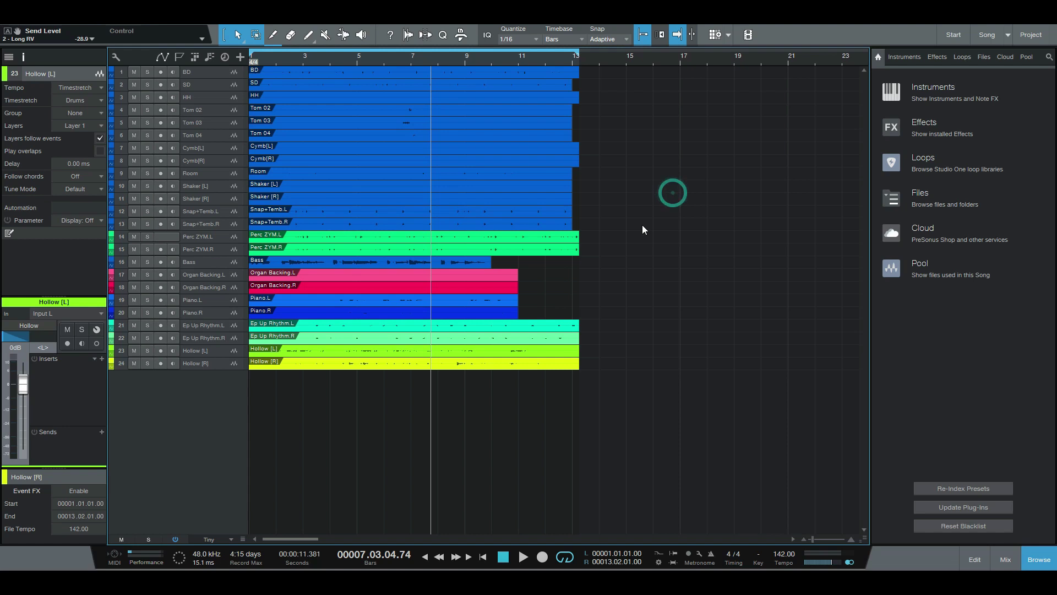
Step: Reopen the mixer and, with the full mix playing, set the Drum Master bus to +2.1 dB and the BD track to -0.4 dB
key(F3)
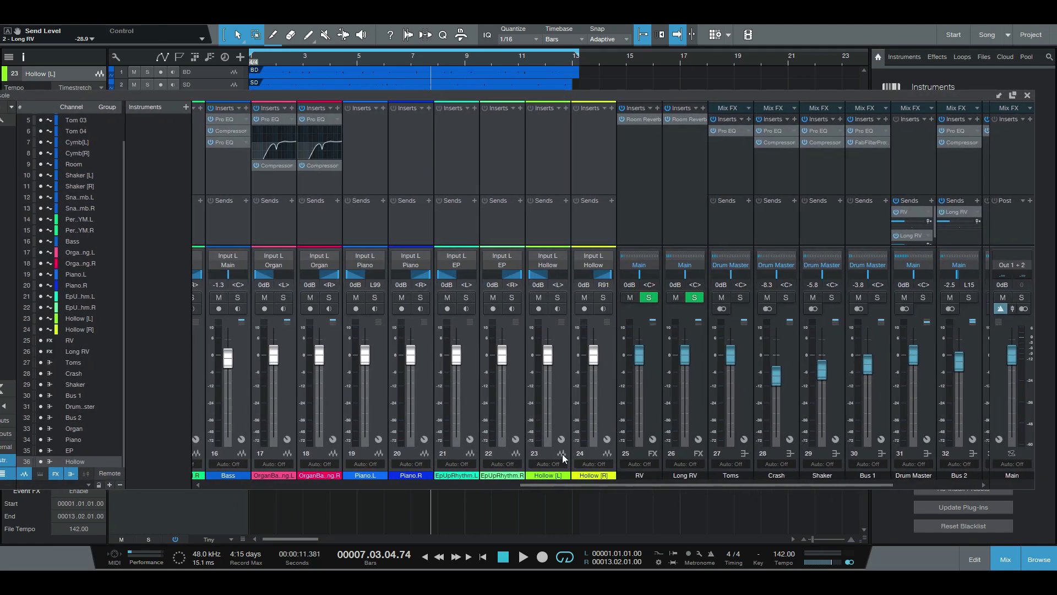
drag(563, 487, 954, 474)
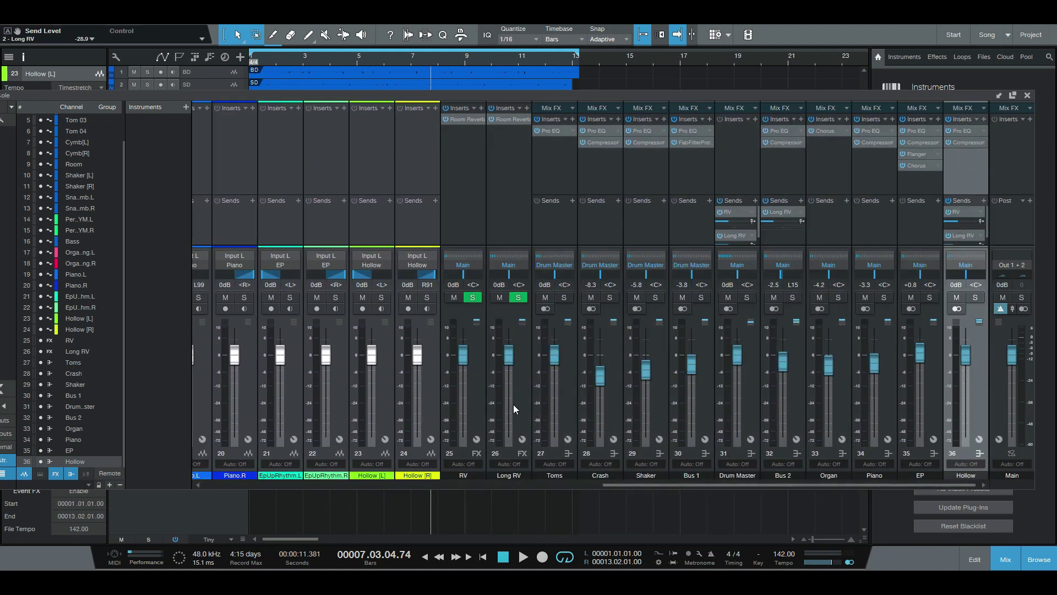
key(space)
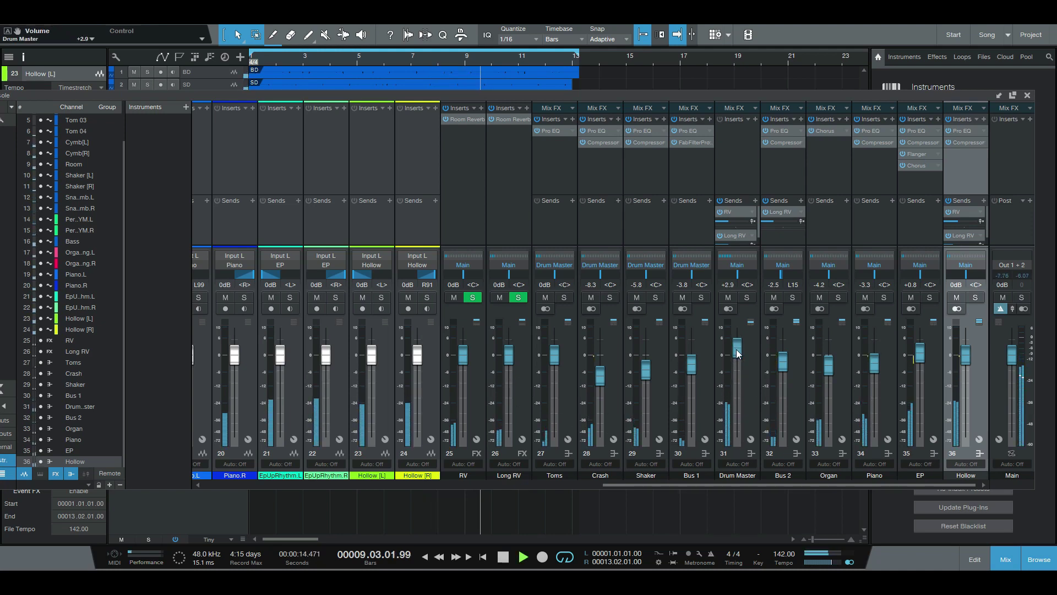
drag(738, 360, 739, 356)
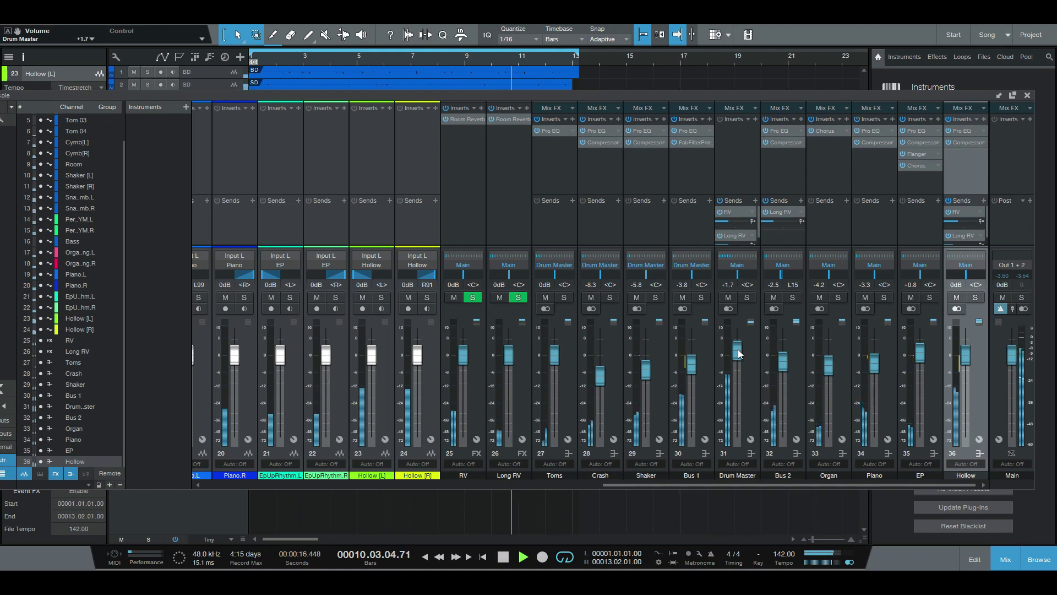
drag(646, 485, 249, 486)
drag(214, 364, 214, 359)
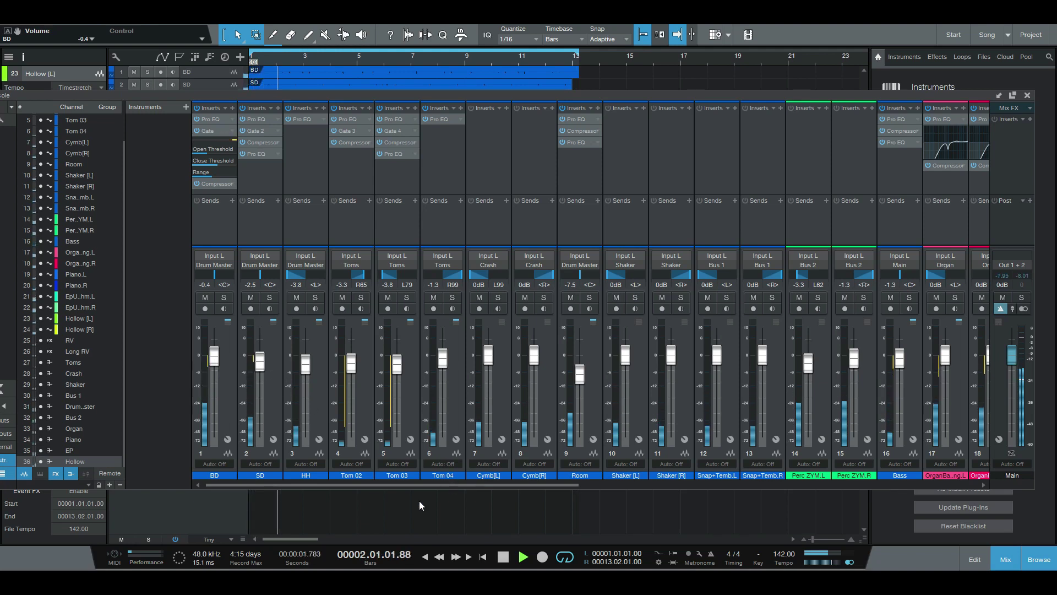
Step: Lower the Hollow bus volume to -4.6 dB and the EP bus volume to 0 dB in the full mix
drag(415, 485, 889, 484)
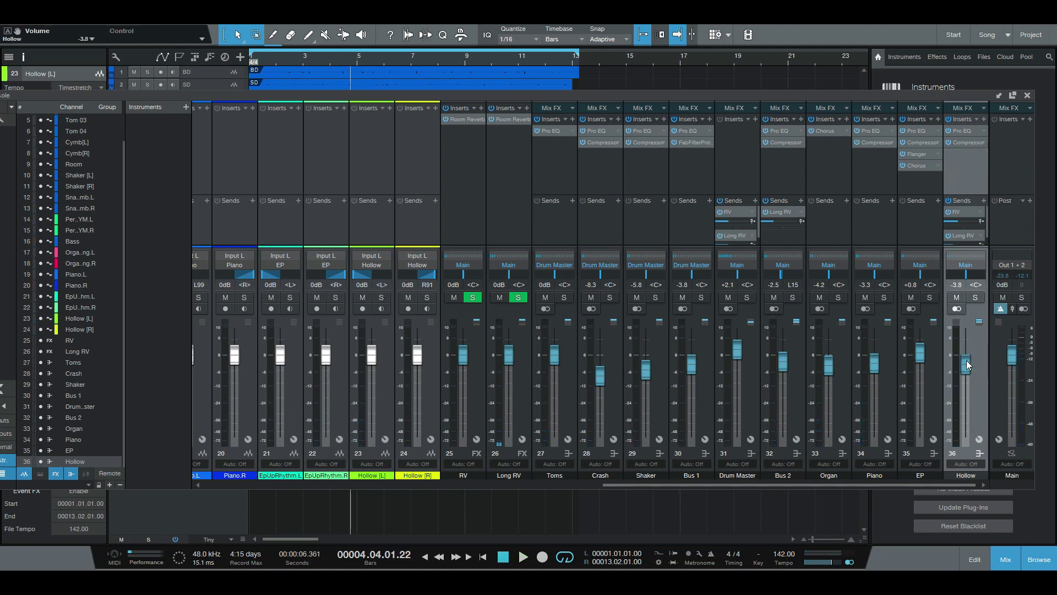
key(space)
scroll(967, 362, down, 1)
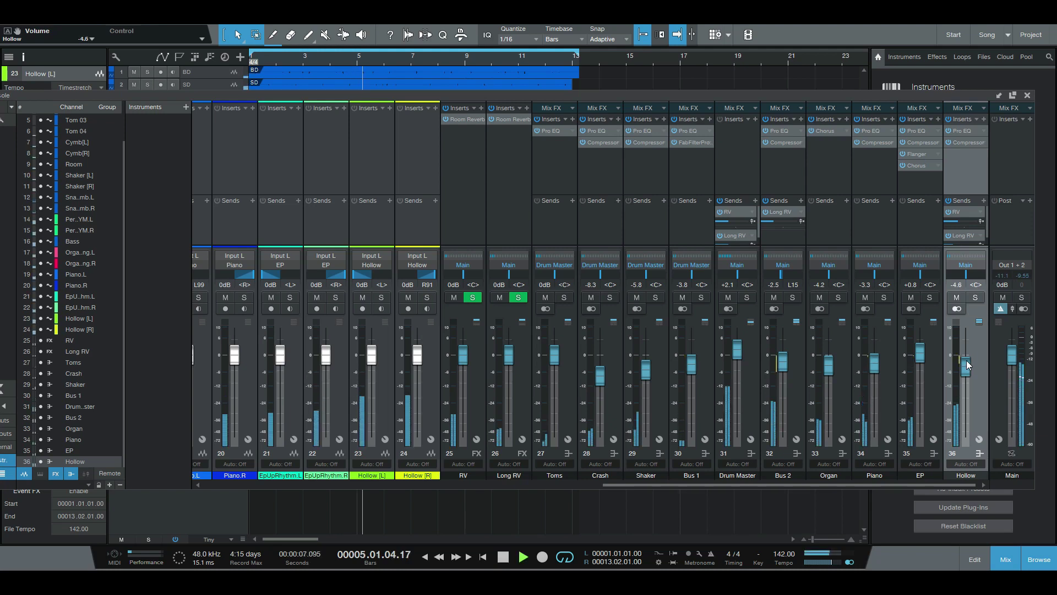
alt+click(920, 353)
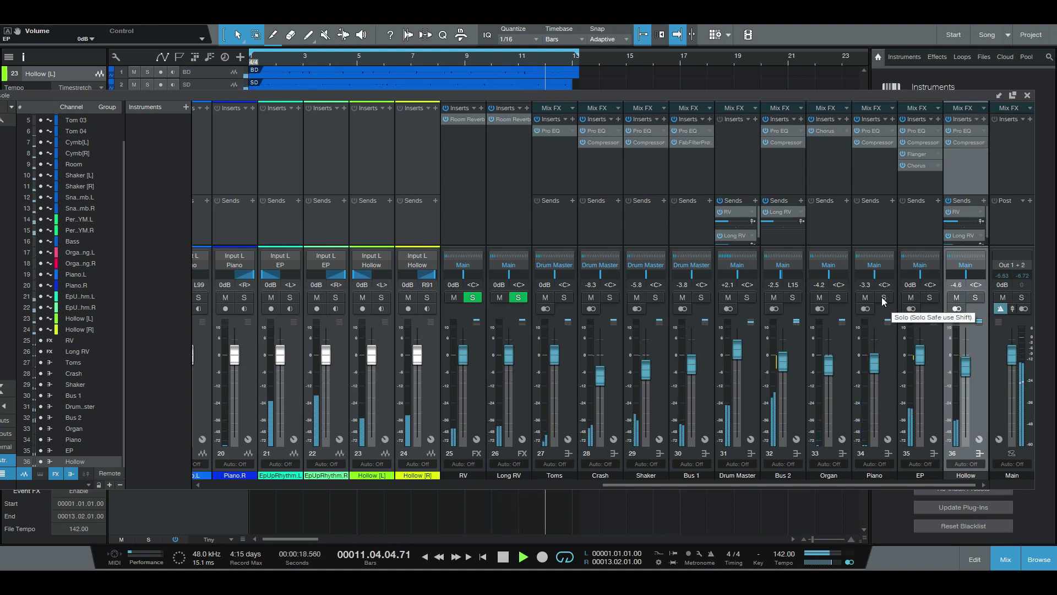
Step: Close the mixer and play the full mix from the start of the song
key(space)
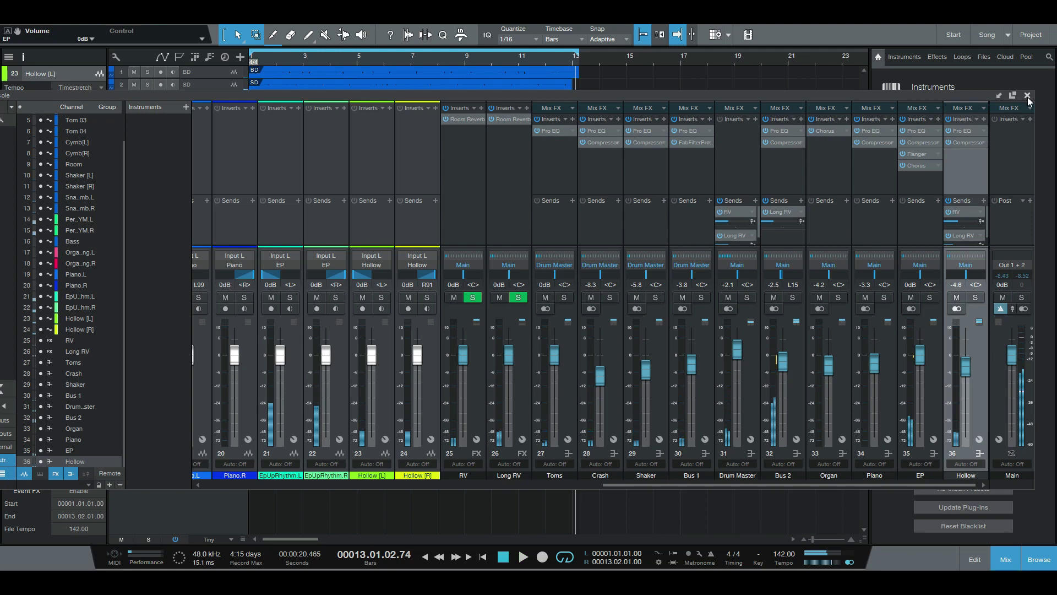
key(F3)
key(Home)
key(space)
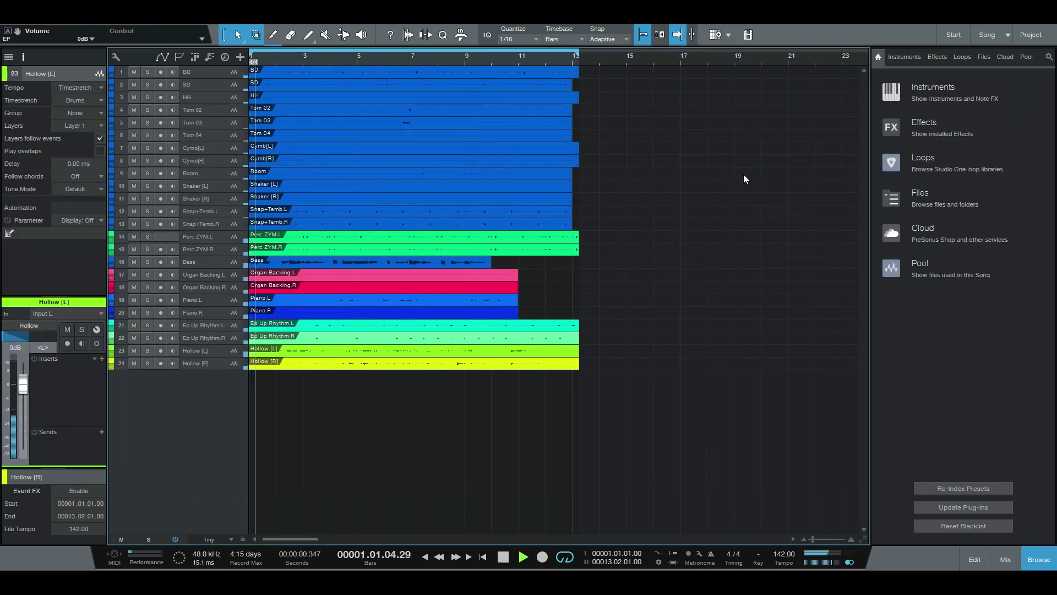